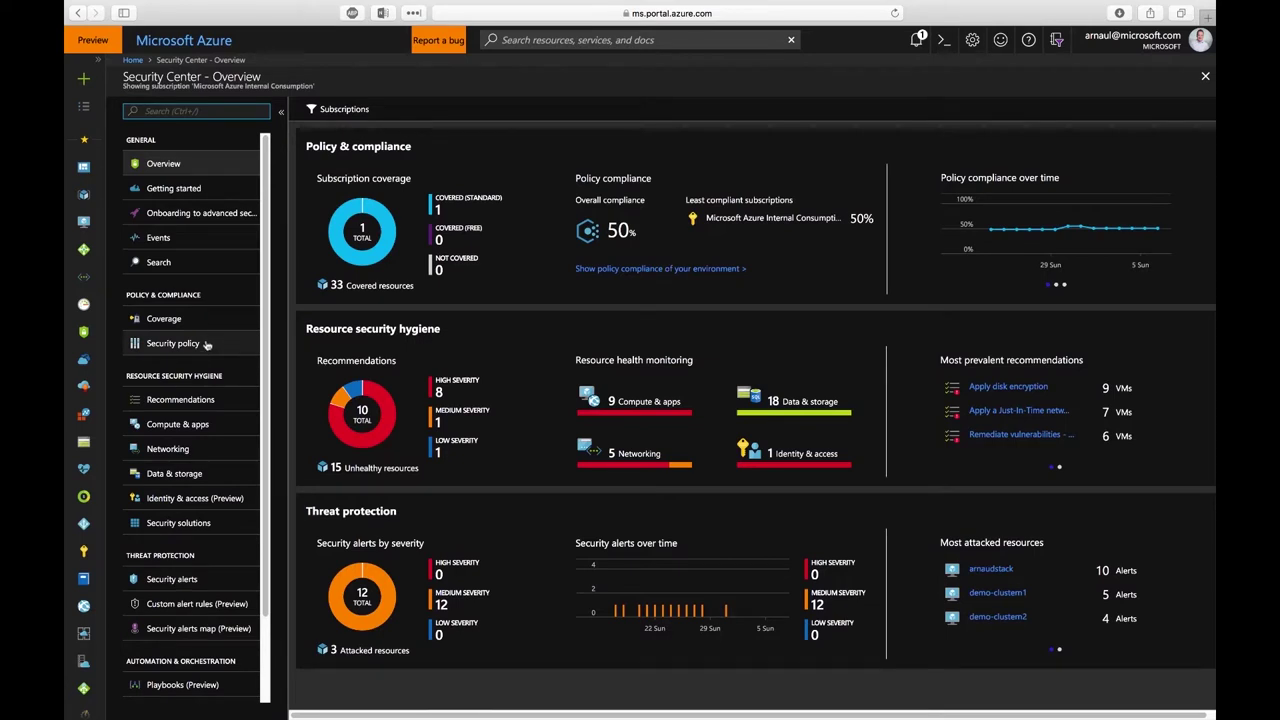
- Review which subscriptions fall under no coverage, basic coverage and standard coverage in Security Center
left_click(193, 326)
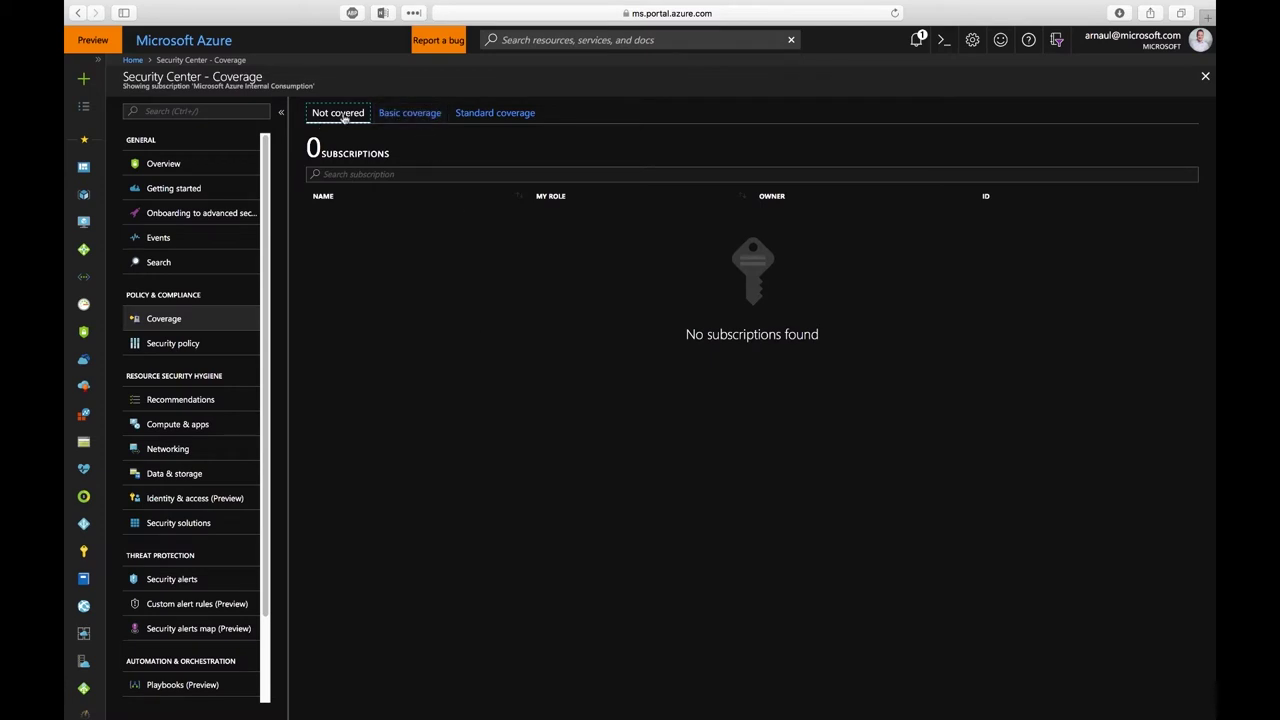
left_click(412, 115)
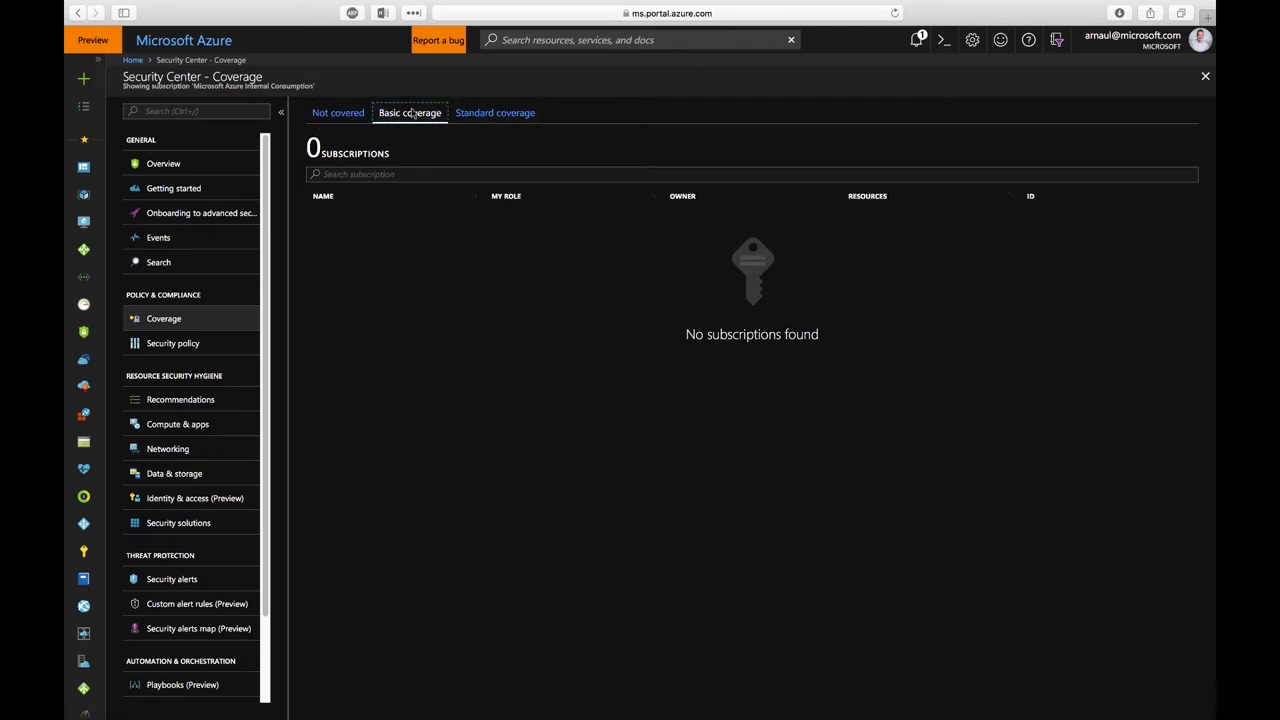
left_click(460, 113)
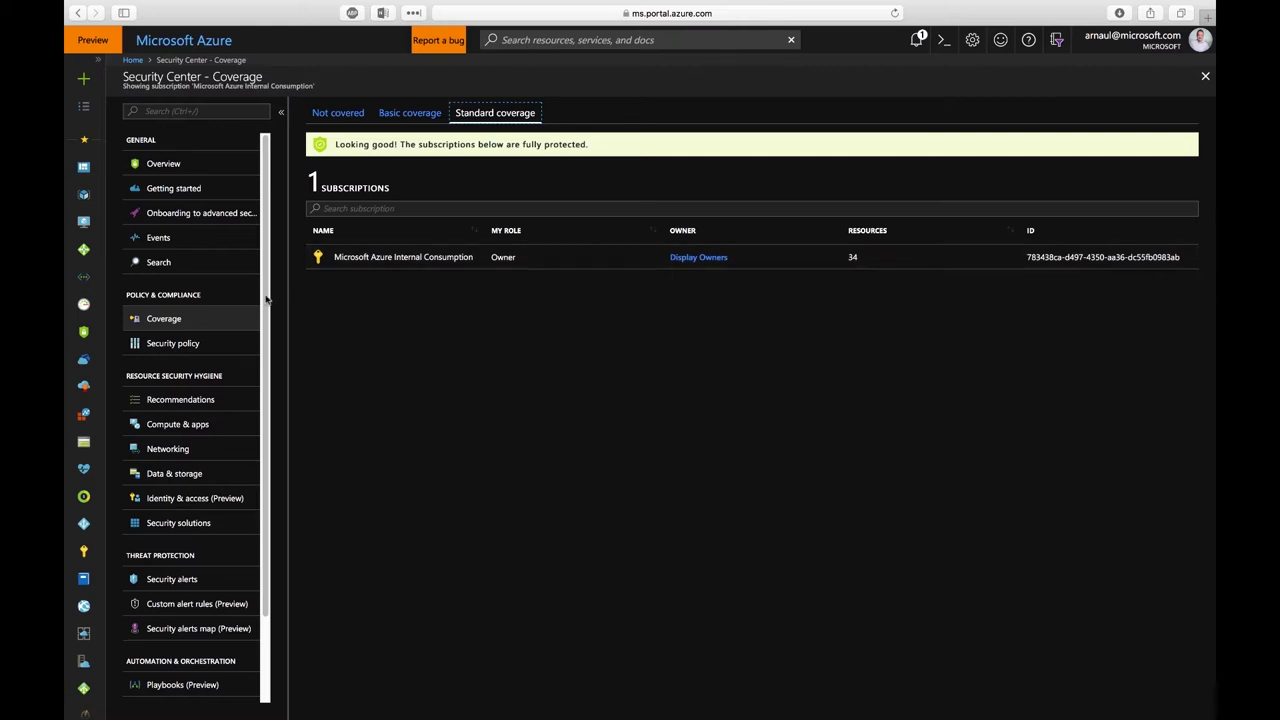
- Review the data collection settings of the Microsoft Azure Internal Consumption subscription from the security policy page, and close them
left_click(210, 345)
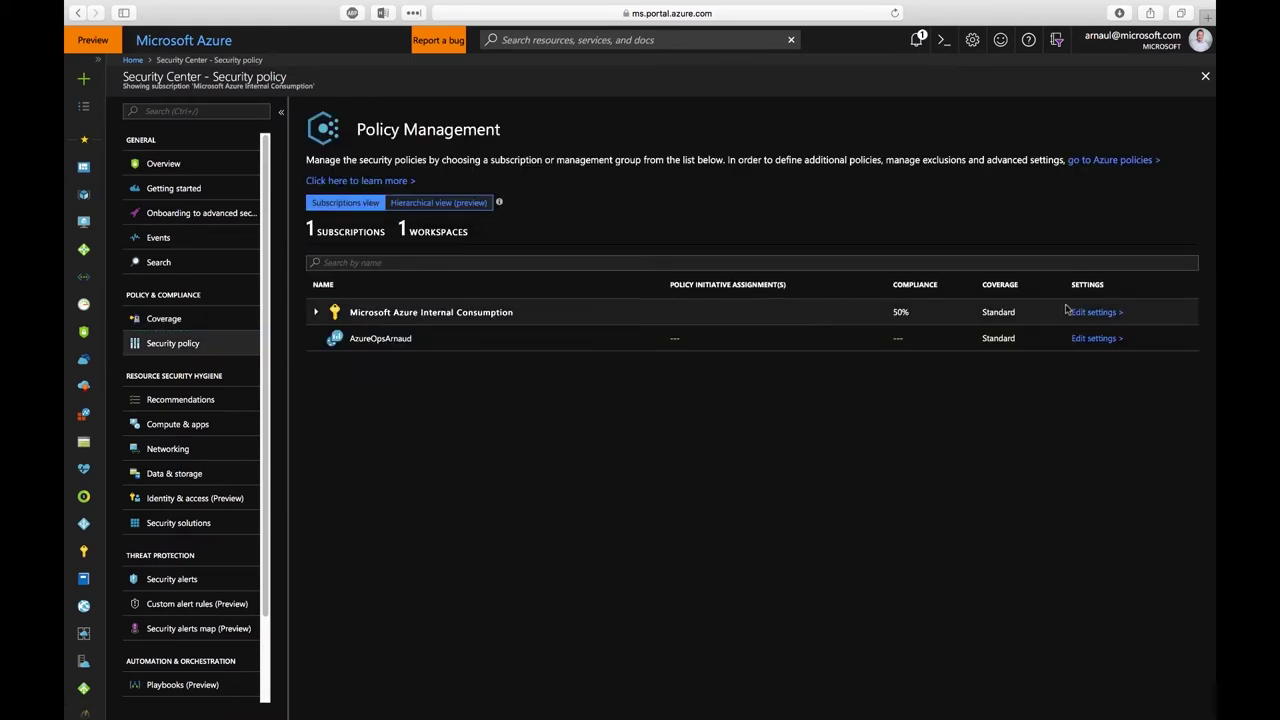
left_click(1099, 314)
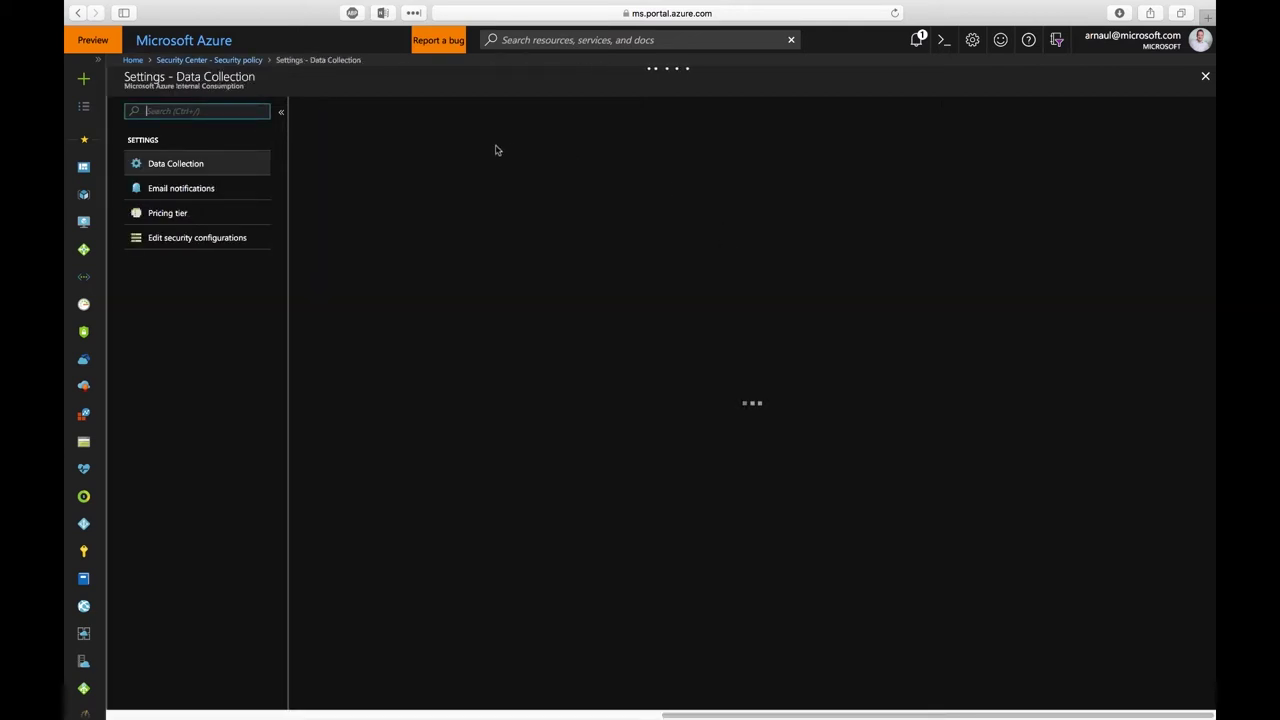
left_click(325, 242)
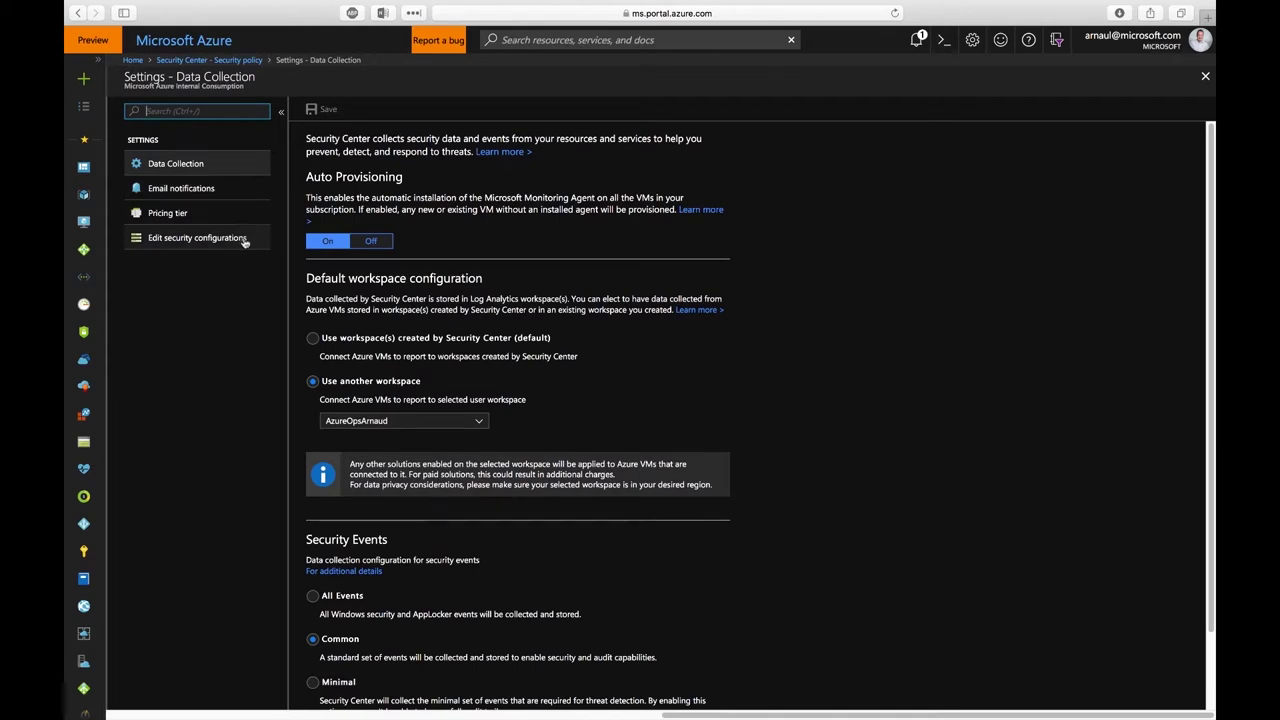
left_click(1205, 77)
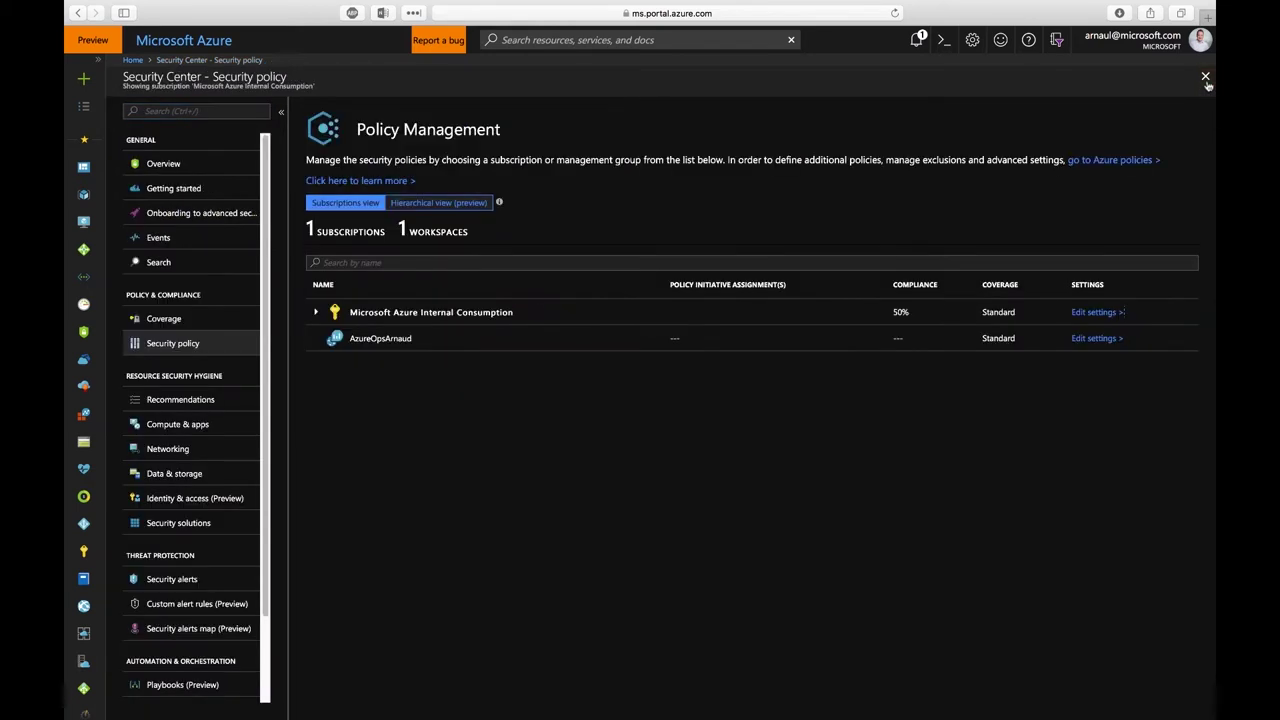
- Examine the Compute And Apps, Network and Data policies assessed for the Microsoft Azure Internal Consumption subscription, and close the policy page
left_click(440, 312)
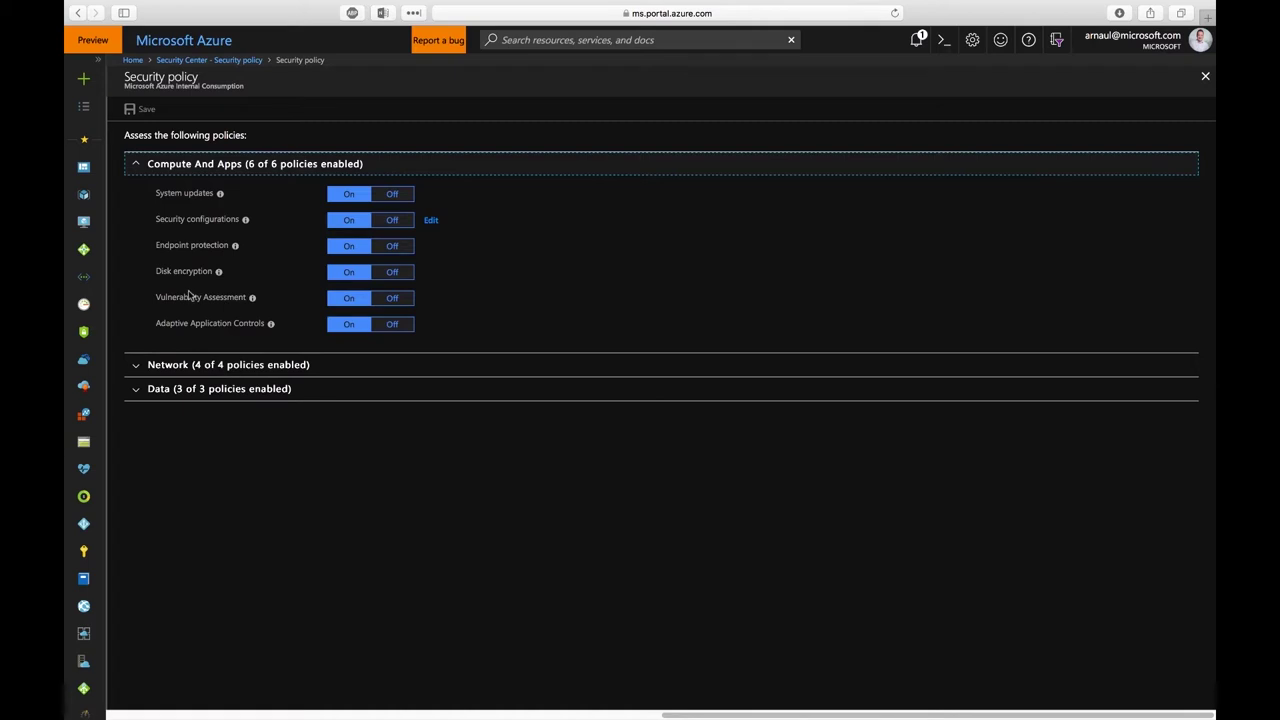
left_click(210, 366)
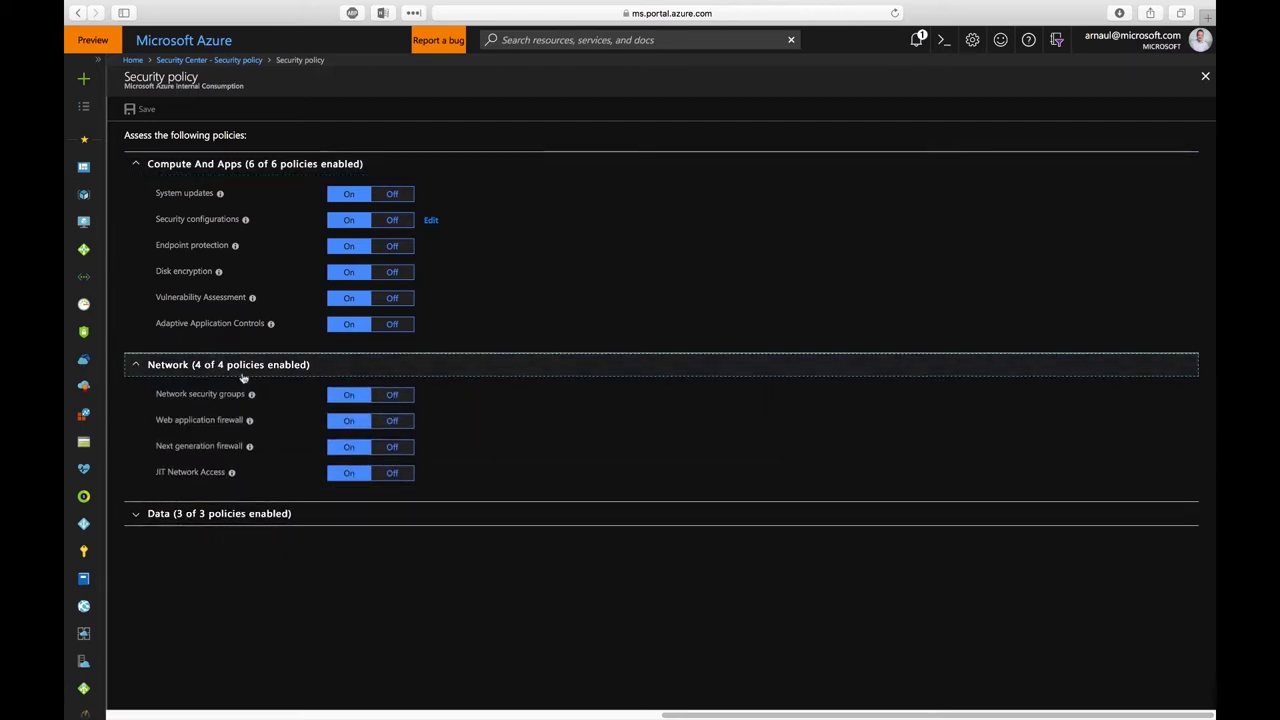
left_click(278, 516)
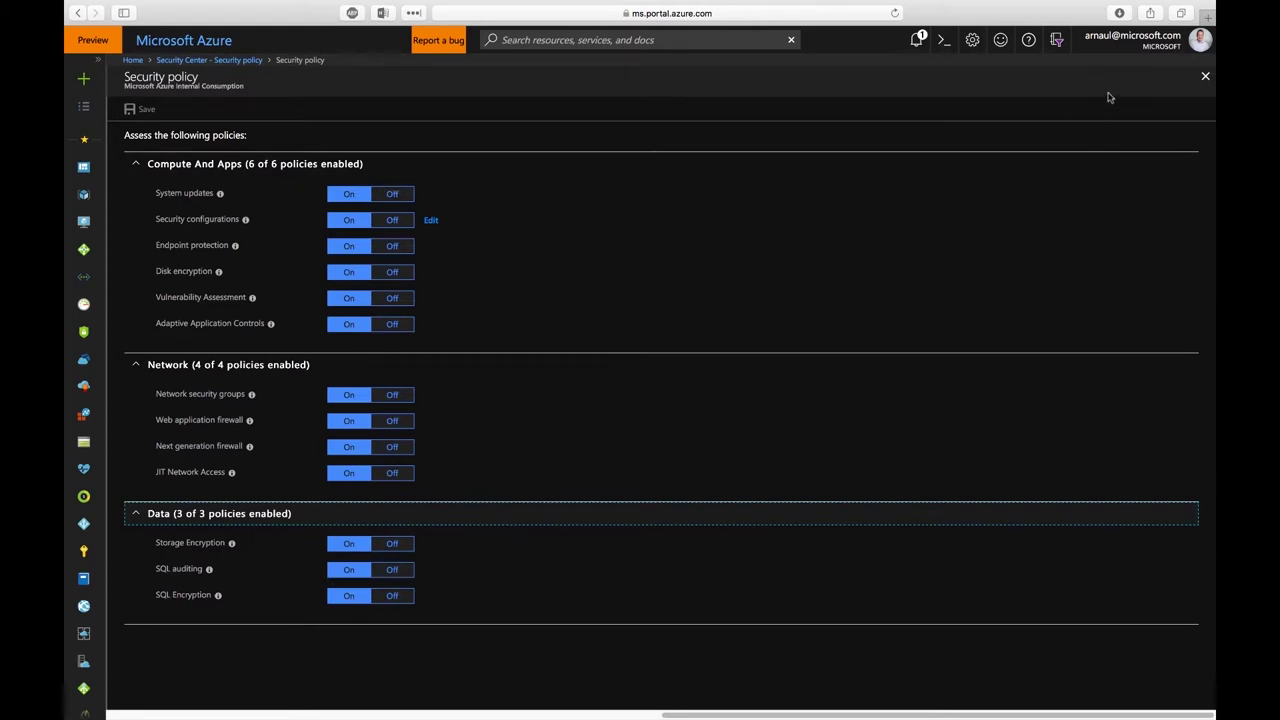
left_click(1205, 78)
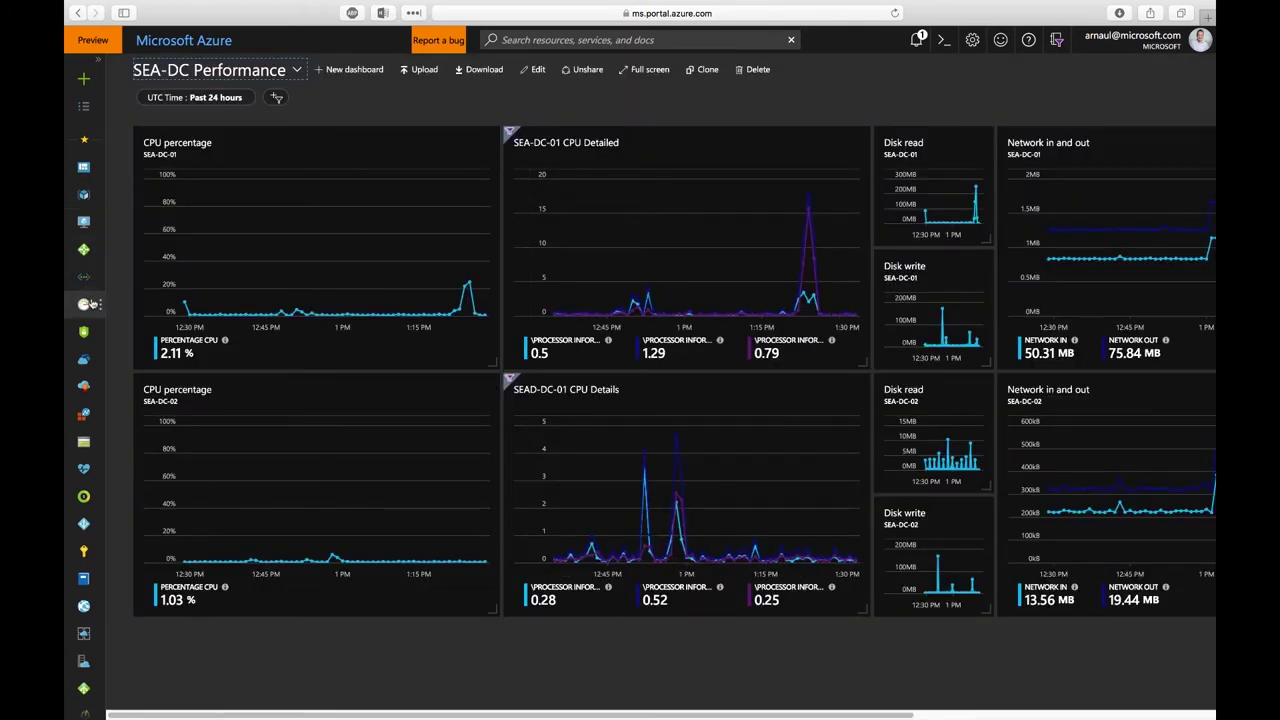
- Reopen Security Center and review its overall recommendations and the security state of data and storage resources
left_click(86, 331)
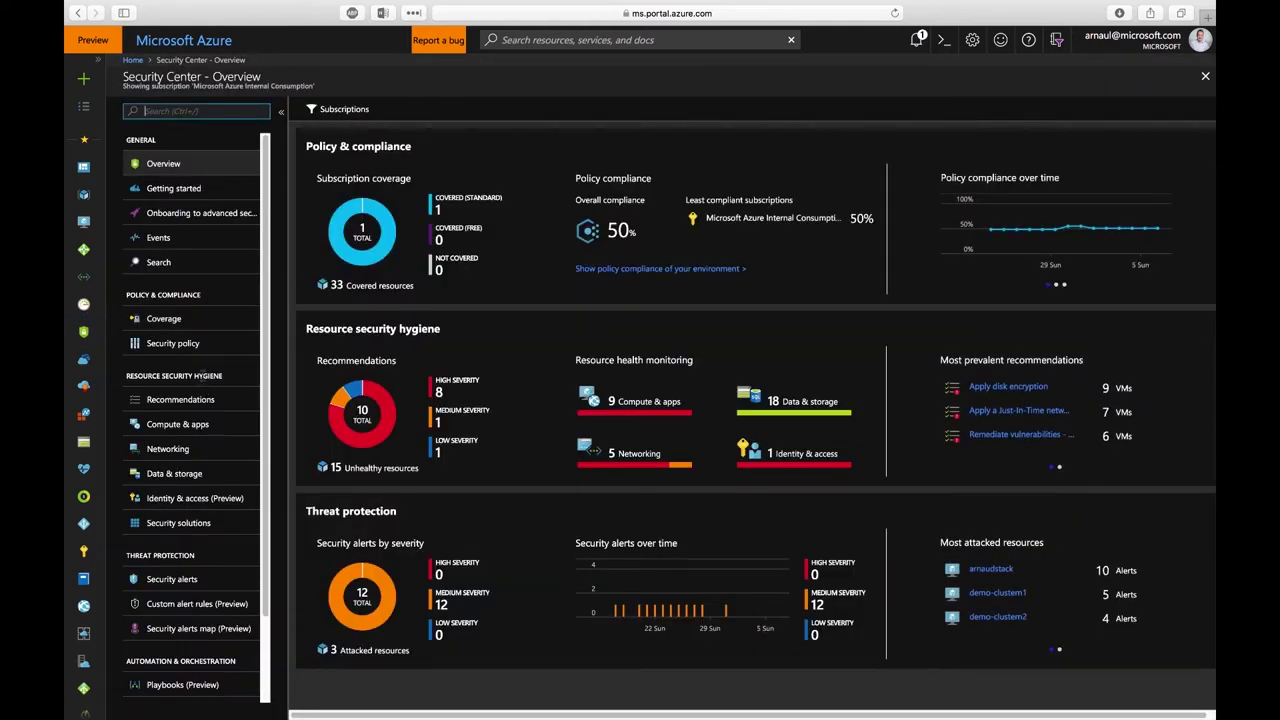
left_click(203, 405)
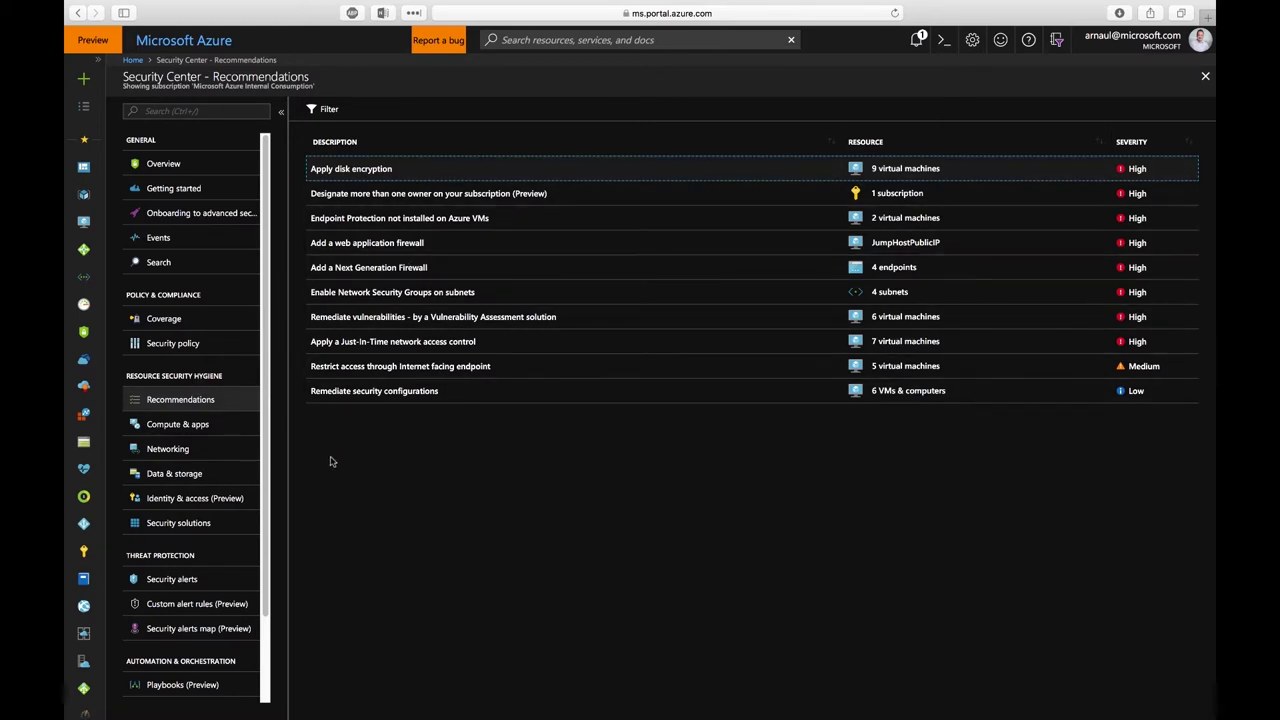
left_click(208, 476)
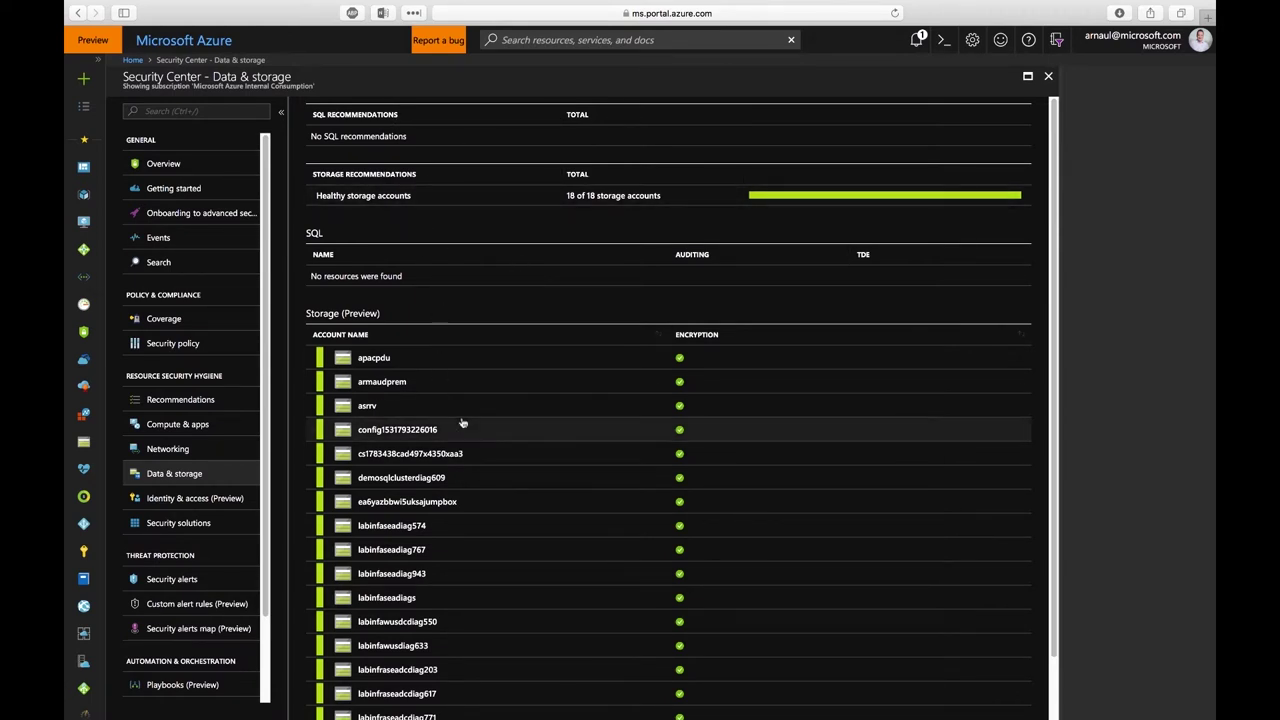
- Examine the networking recommendations, Internet facing endpoints and networking topology in Security Center
left_click(213, 456)
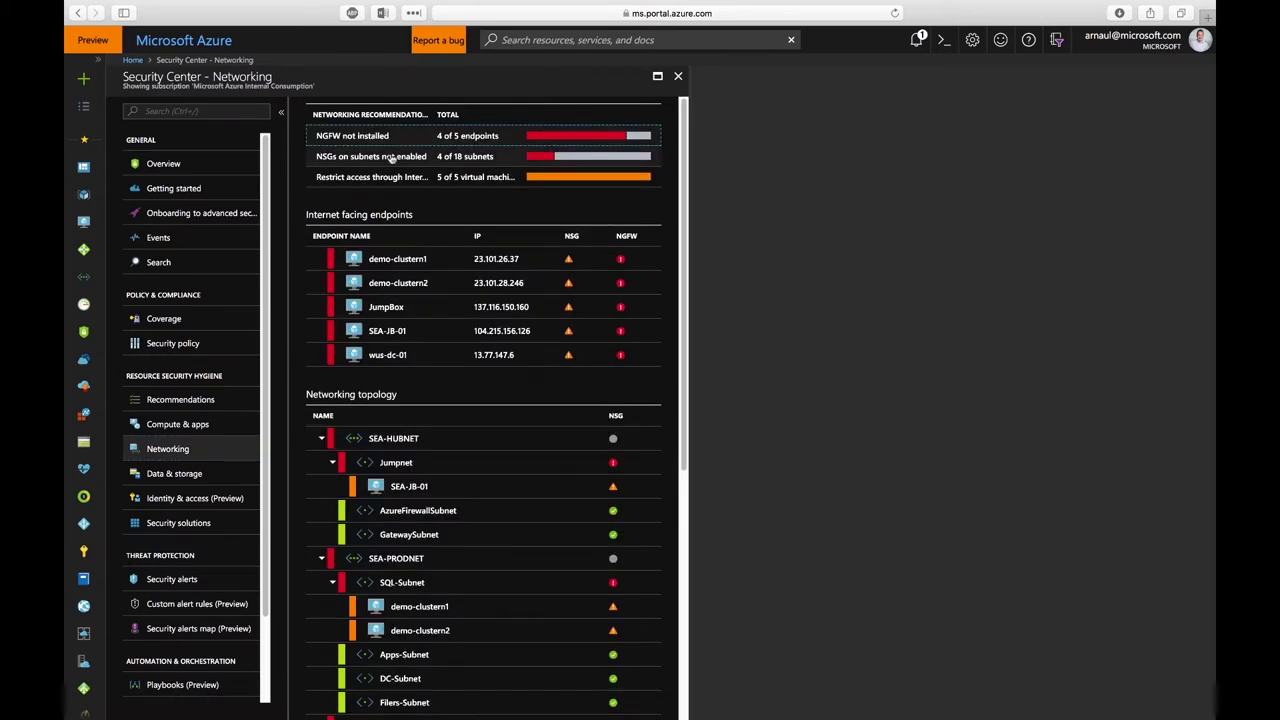
left_click_drag(306, 214, 431, 214)
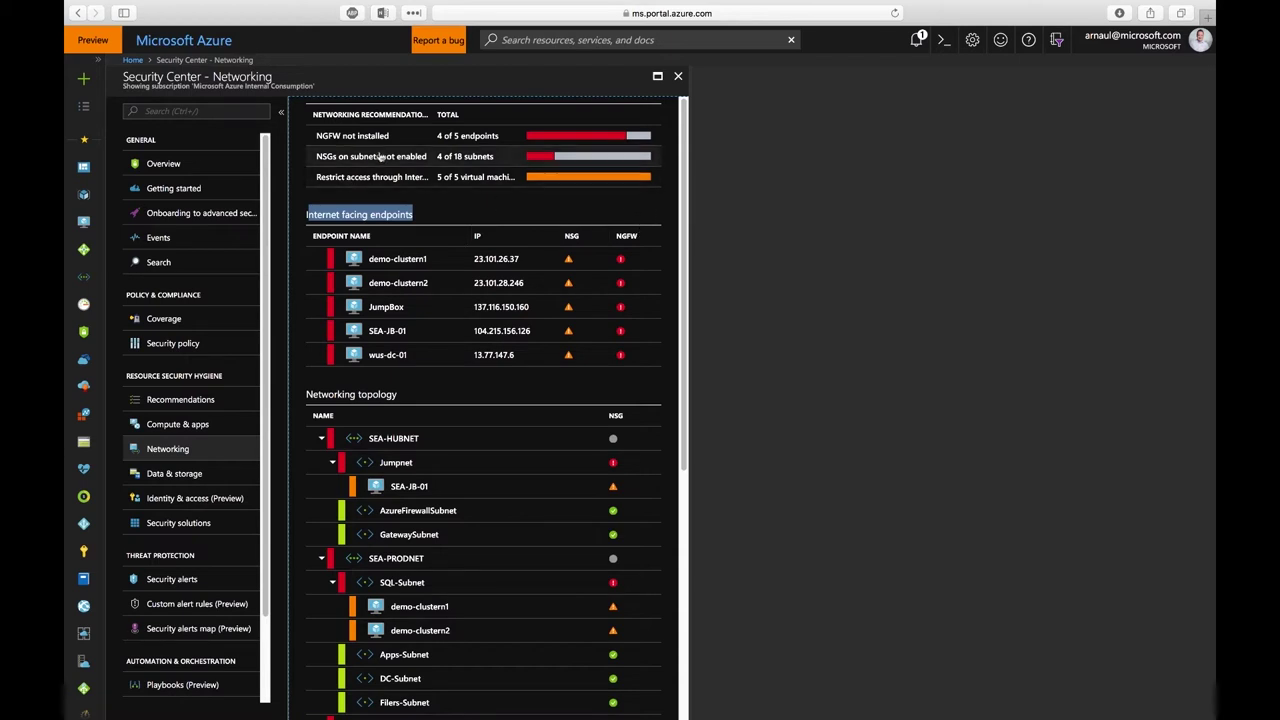
scroll(451, 444, "down", 8)
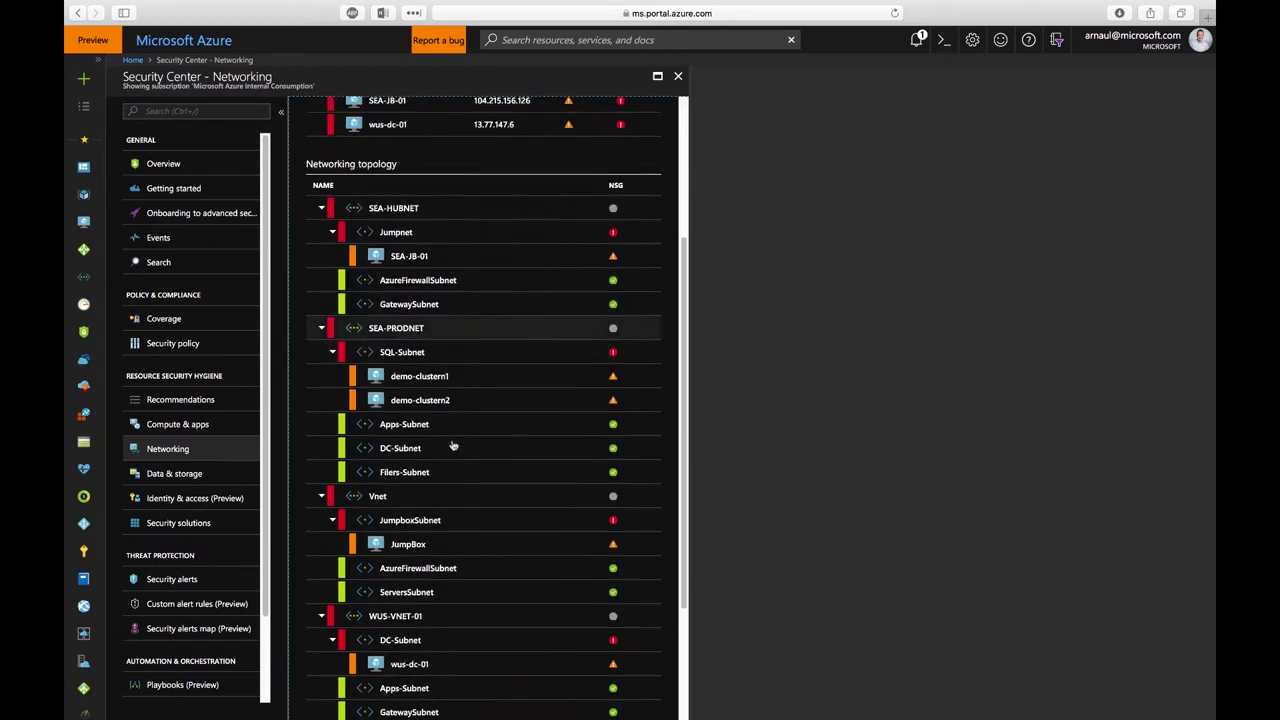
scroll(451, 444, "up", 8)
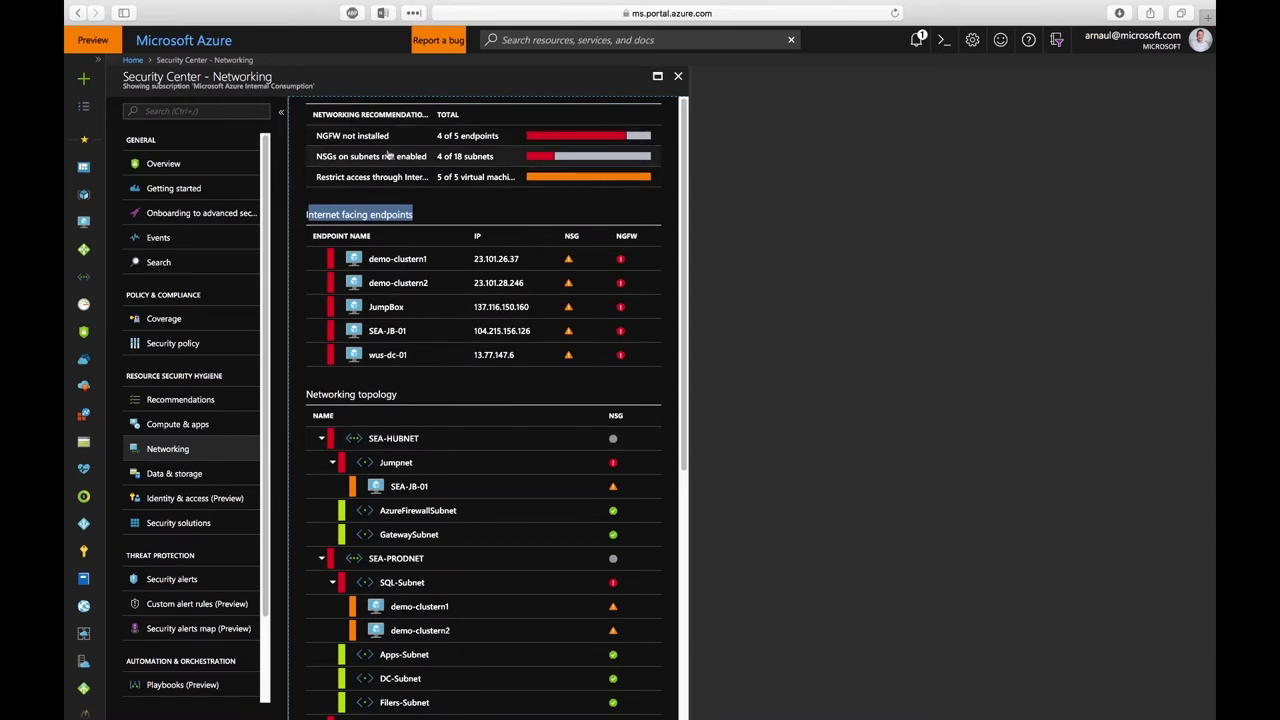
- Inspect the subnets missing NSGs and the Internet-facing access recommendation, including the related inbound rules of demo-clustern1-nsg
left_click(350, 157)
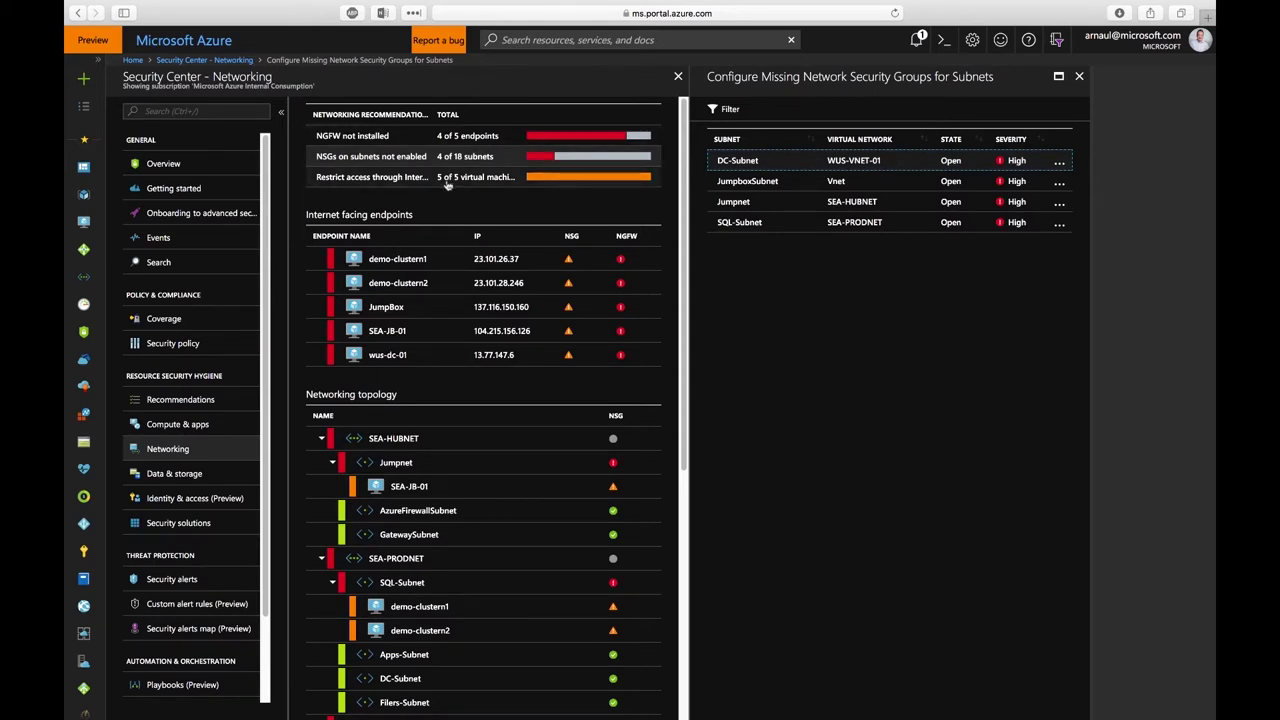
left_click(382, 178)
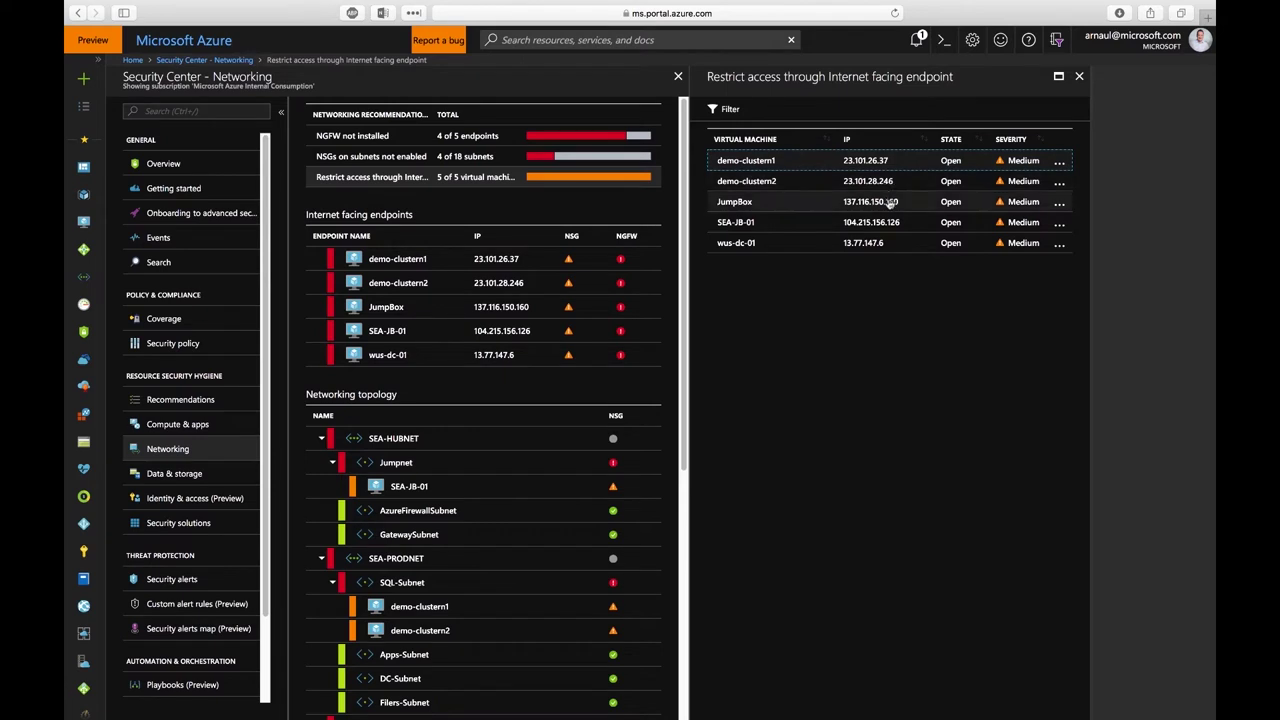
left_click(886, 162)
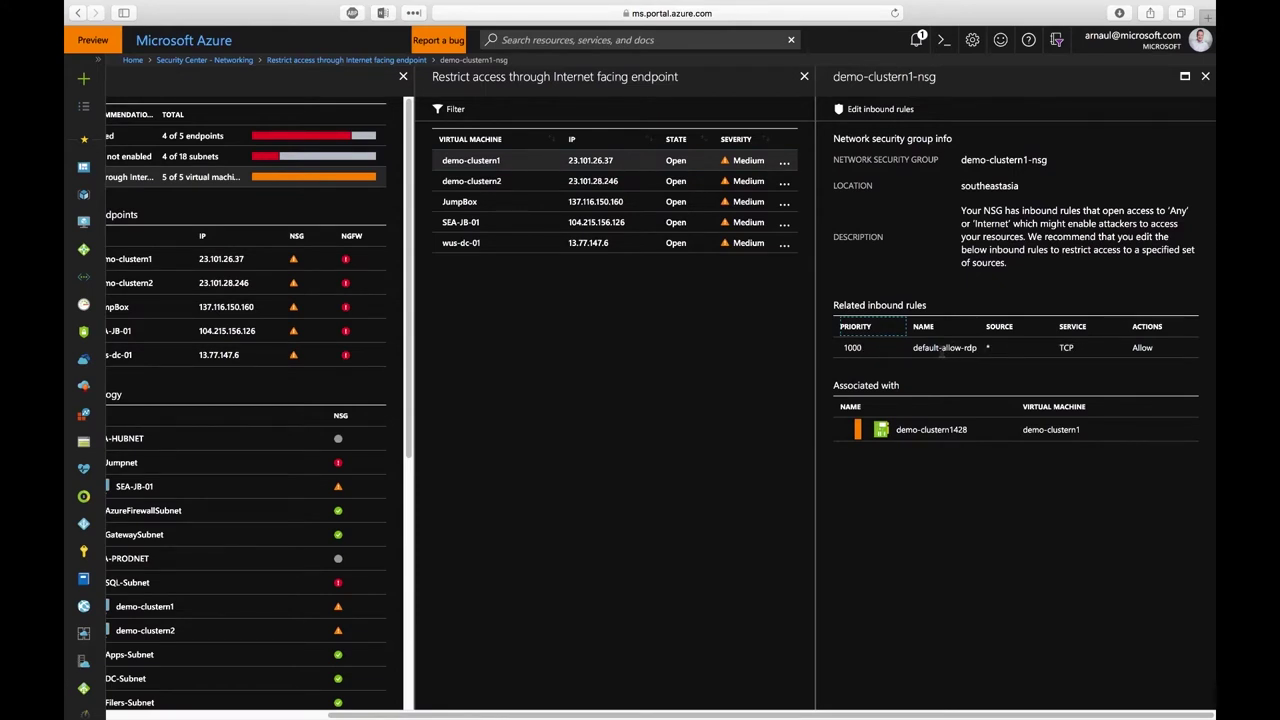
left_click_drag(985, 347, 998, 352)
left_click(1205, 78)
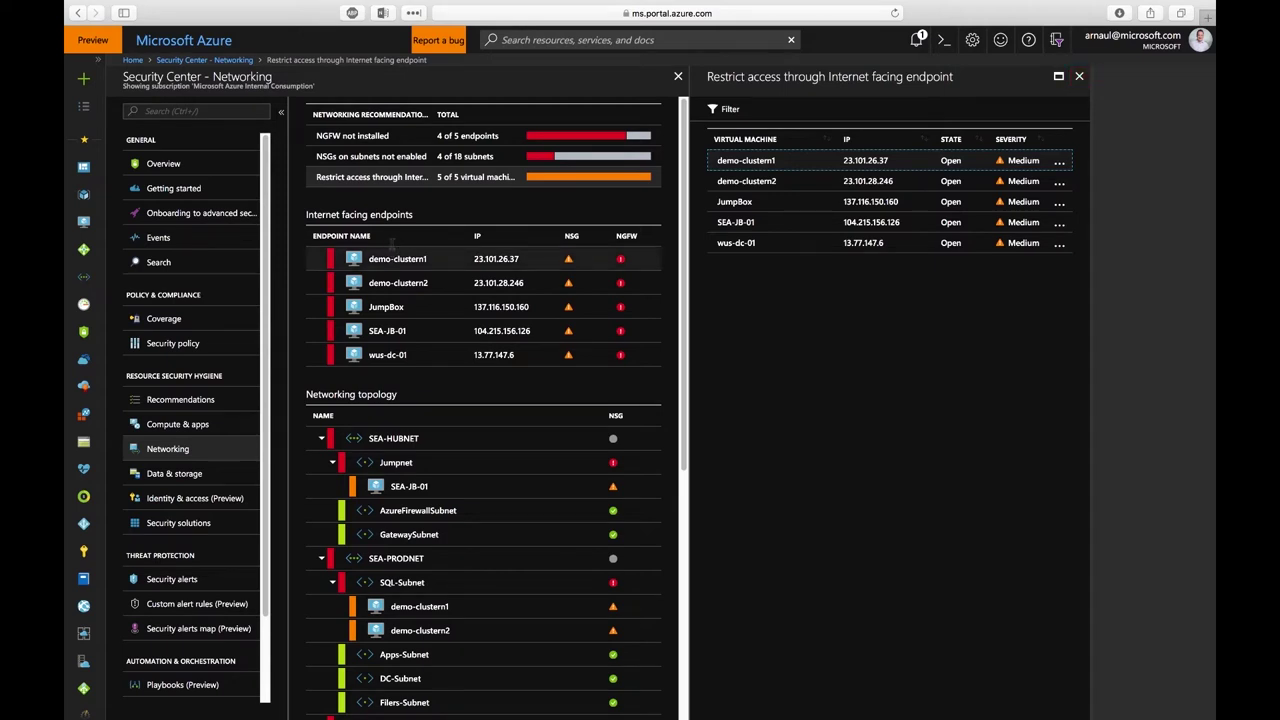
- View the vendor solutions available for adding a new Next Generation Firewall to demo-clustern1-ip, and back out without creating one
left_click(384, 140)
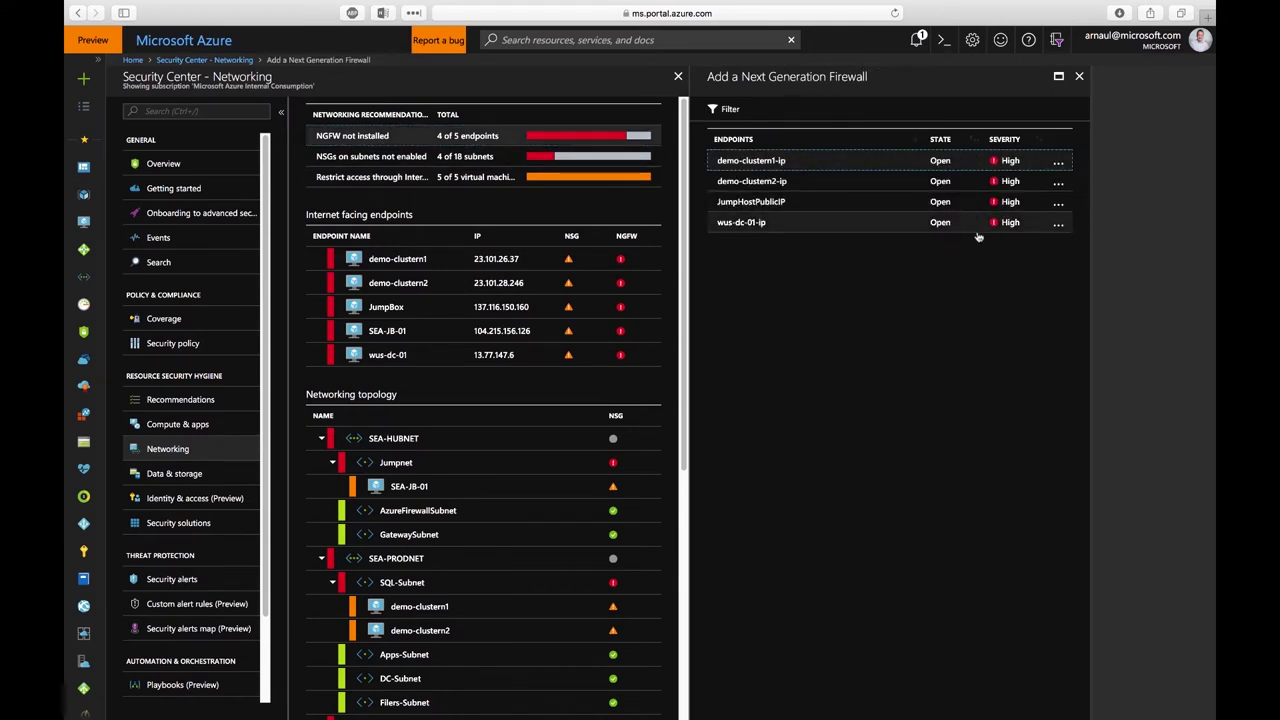
left_click(955, 165)
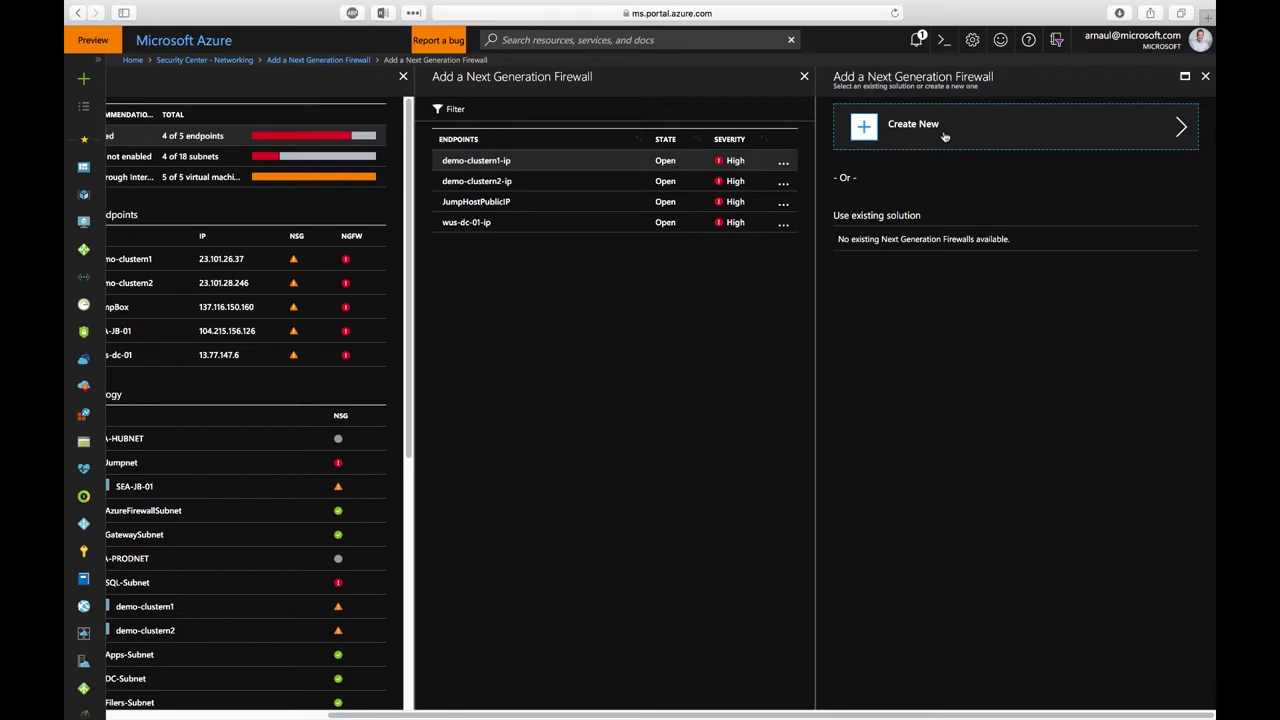
left_click(944, 136)
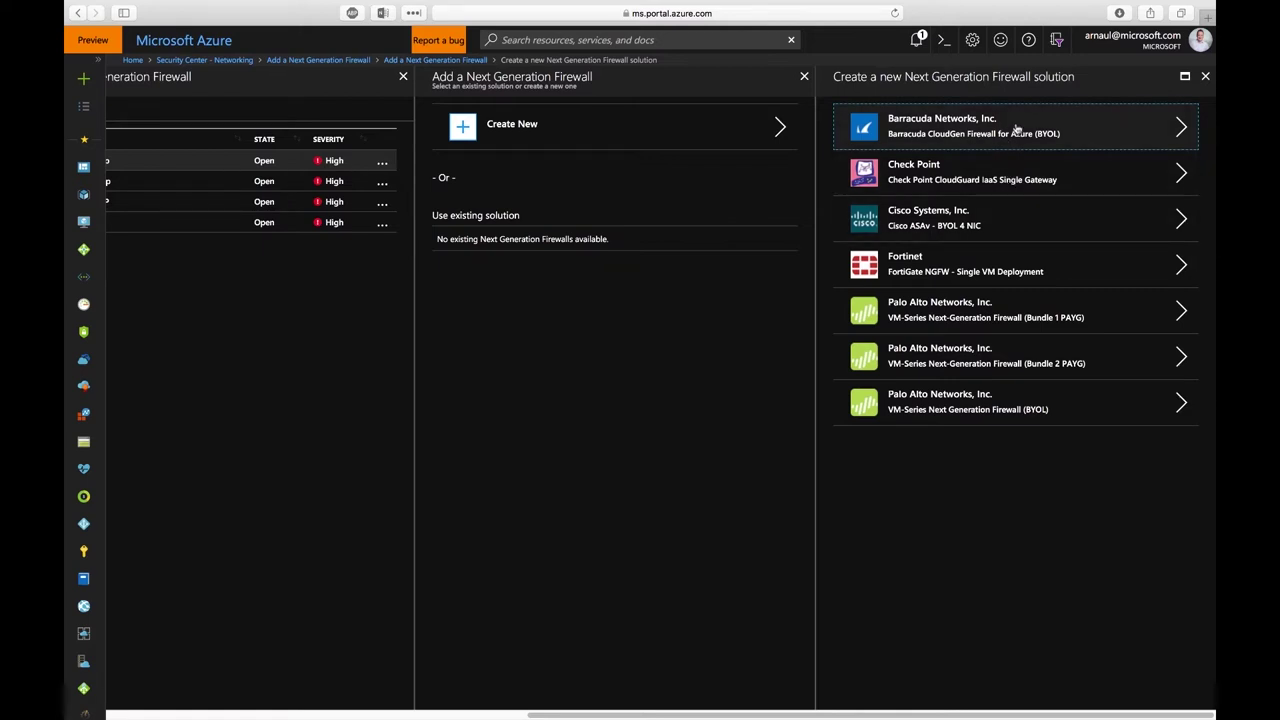
left_click(1206, 77)
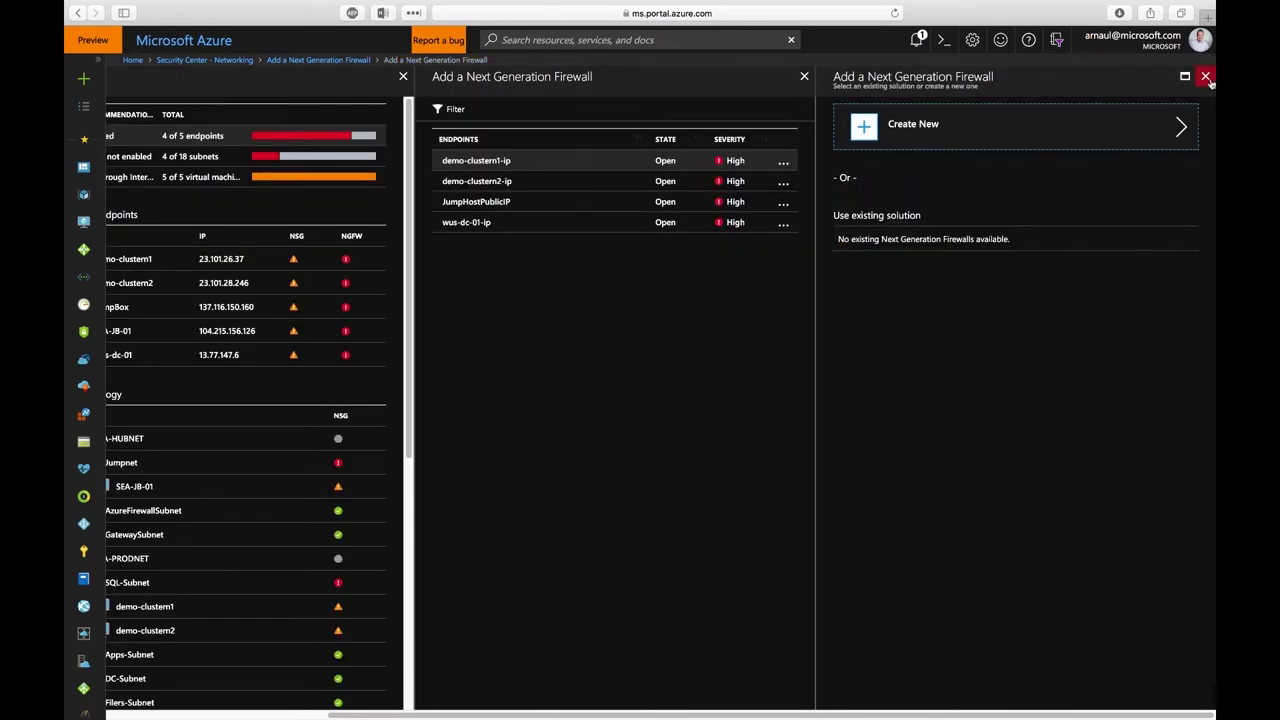
left_click(1206, 77)
left_click(1079, 76)
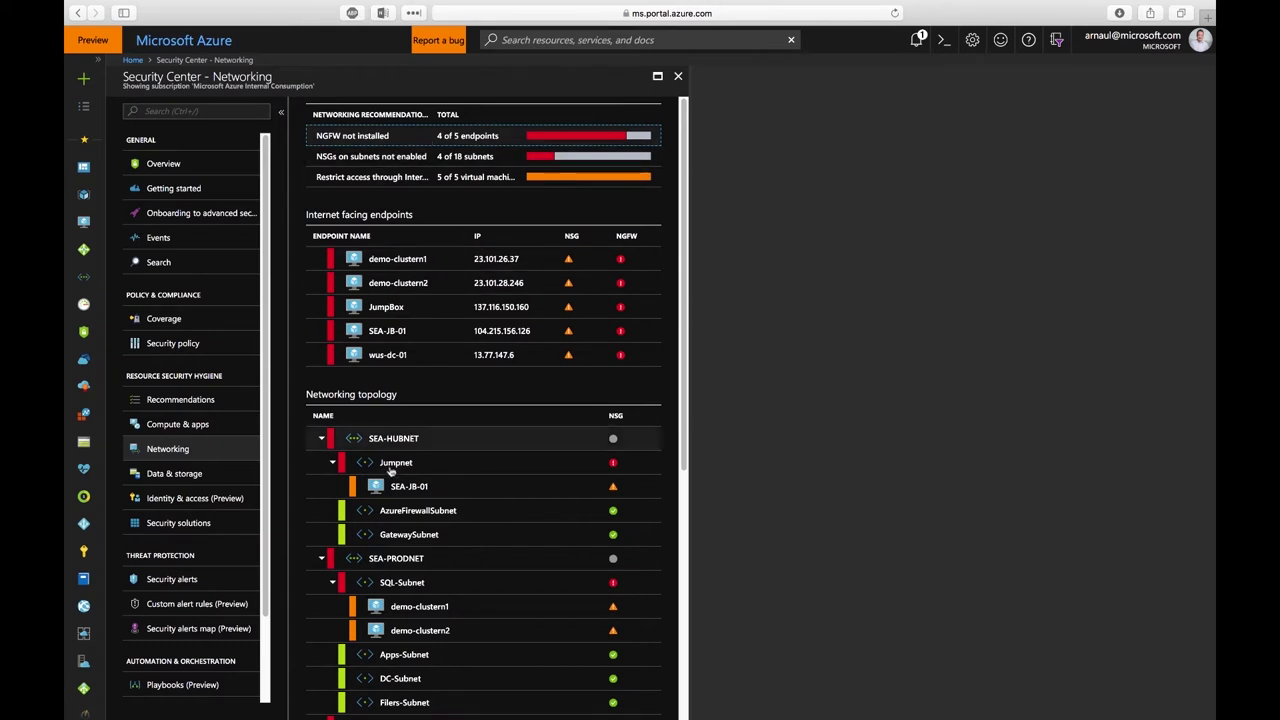
- Review the Compute & apps recommendations and the security status of the individual VMs and computers
left_click(201, 428)
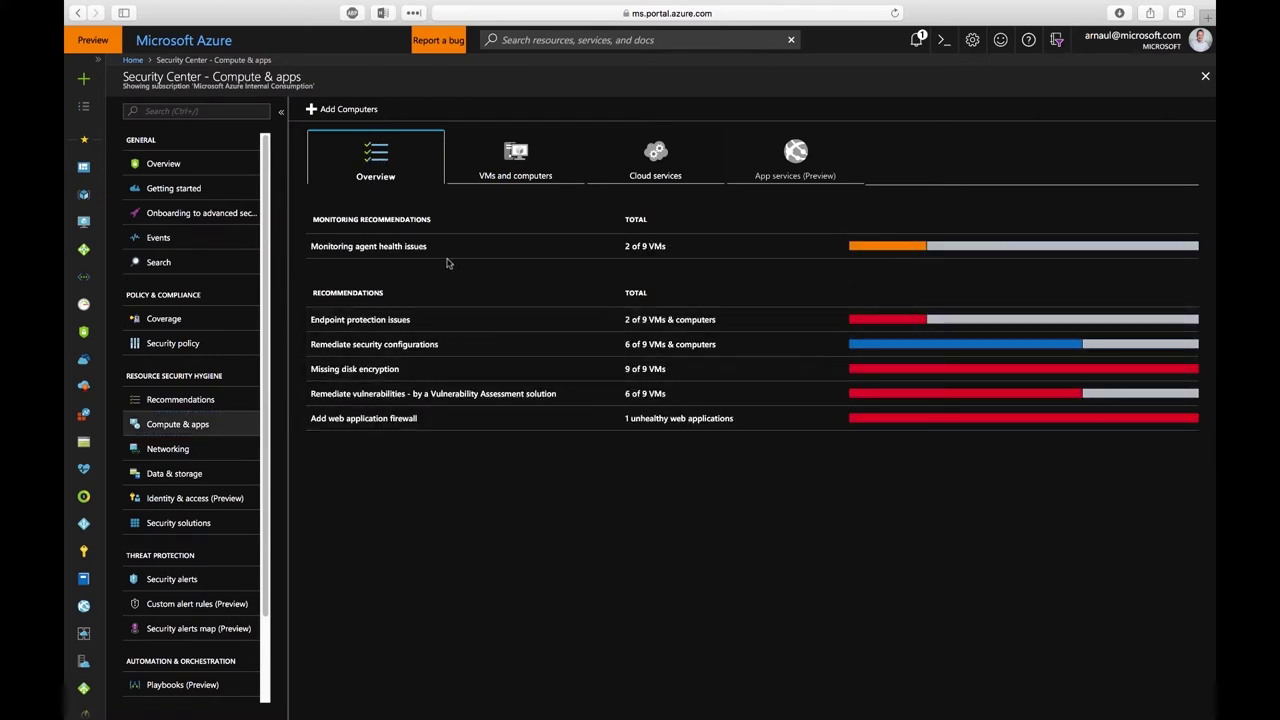
left_click(518, 173)
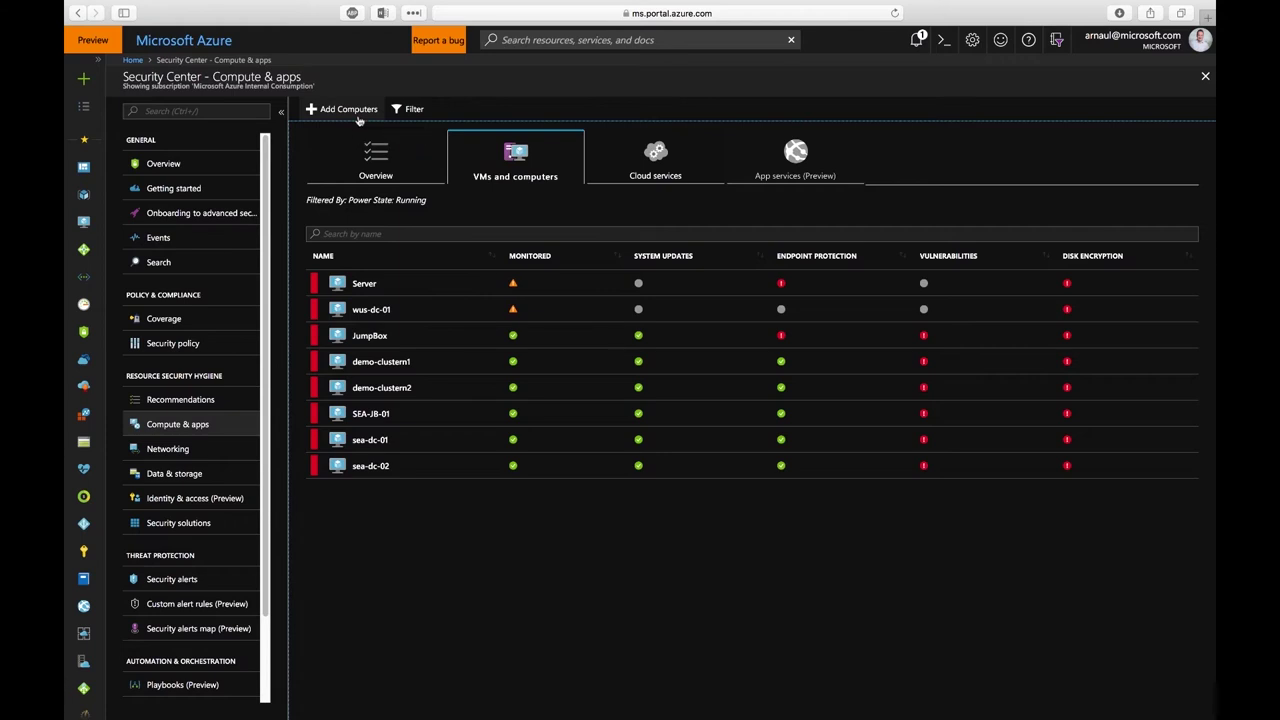
left_click(379, 170)
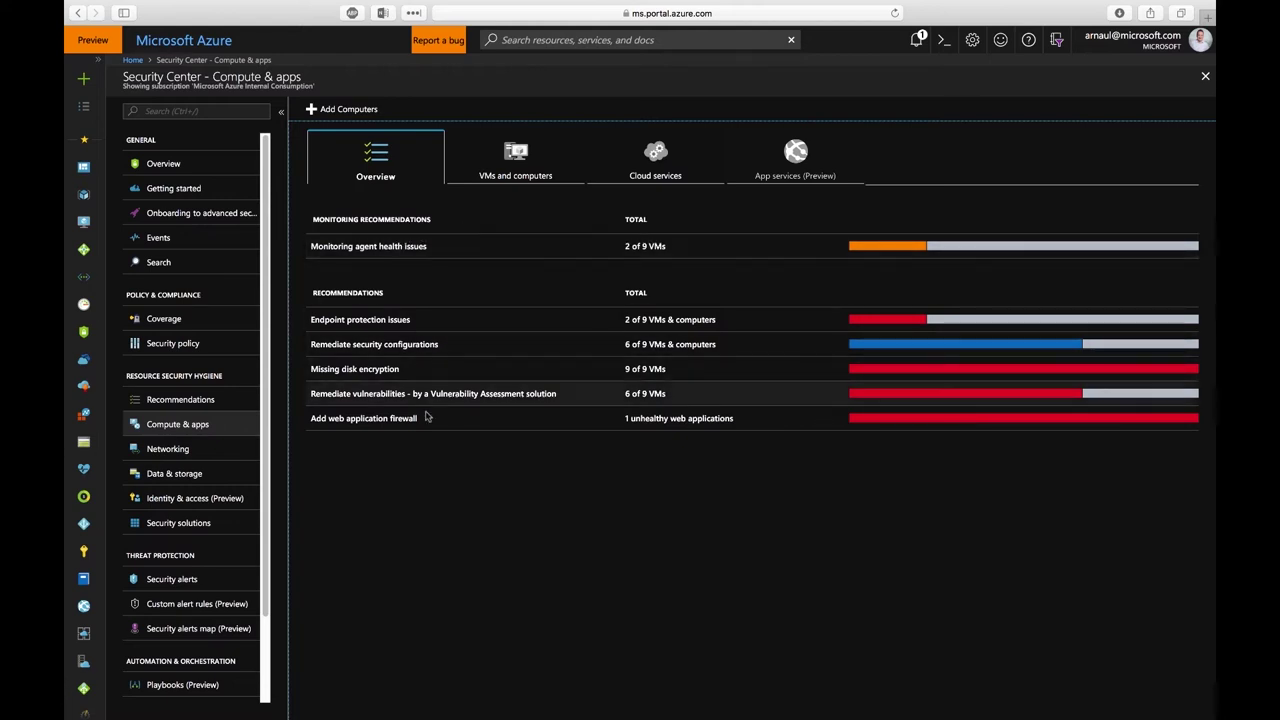
- Inspect the endpoint protection issues and the protection solution offered for JumpBox and Server, and leave without installing it
left_click(413, 320)
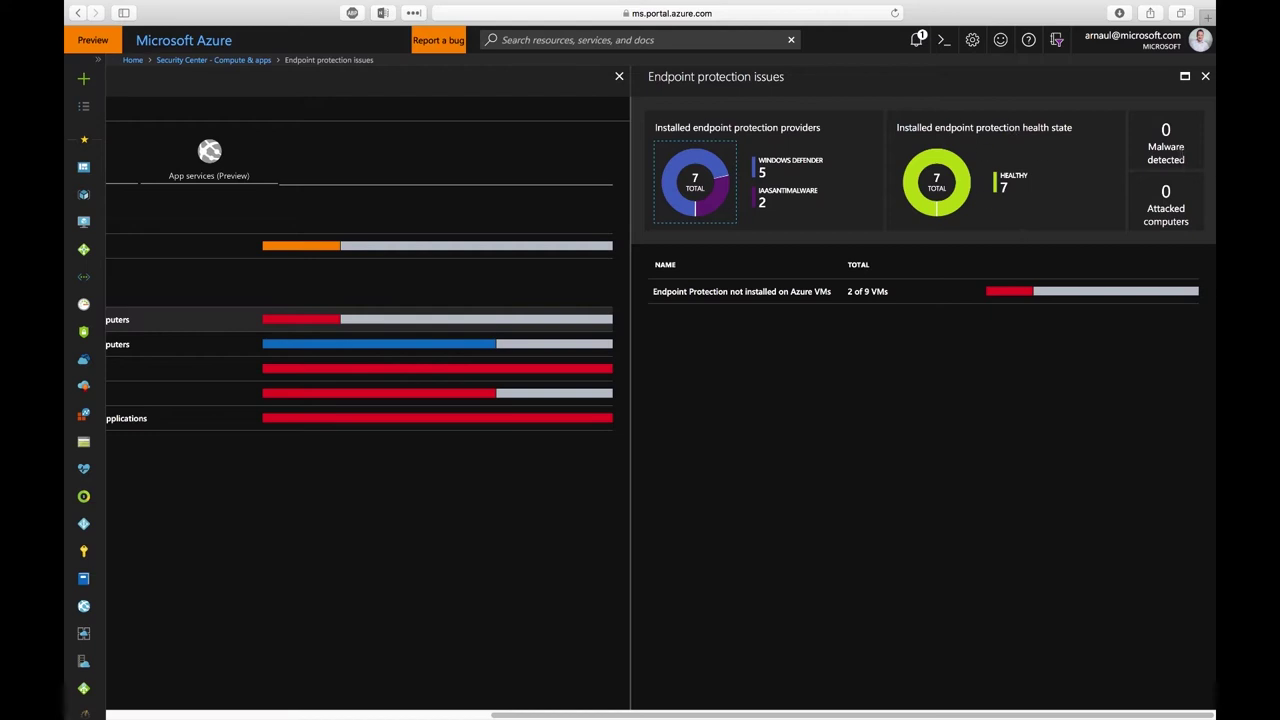
left_click_drag(1182, 176, 1168, 146)
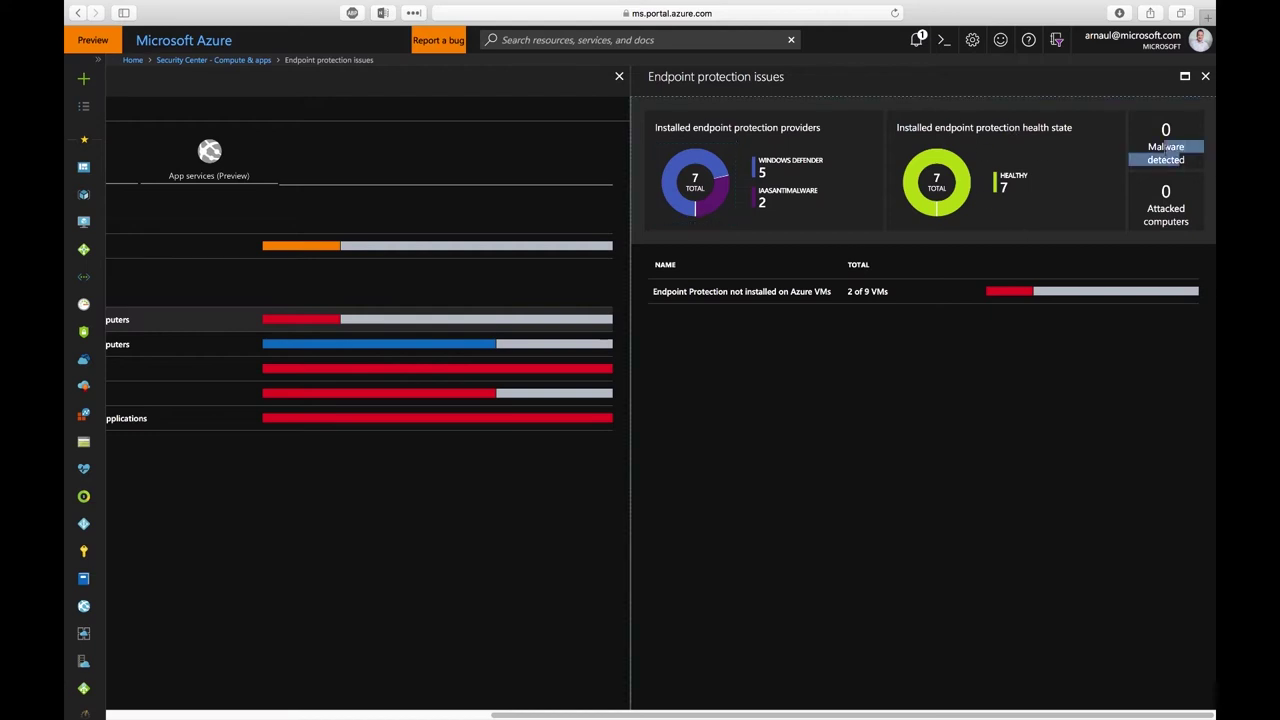
left_click(690, 292)
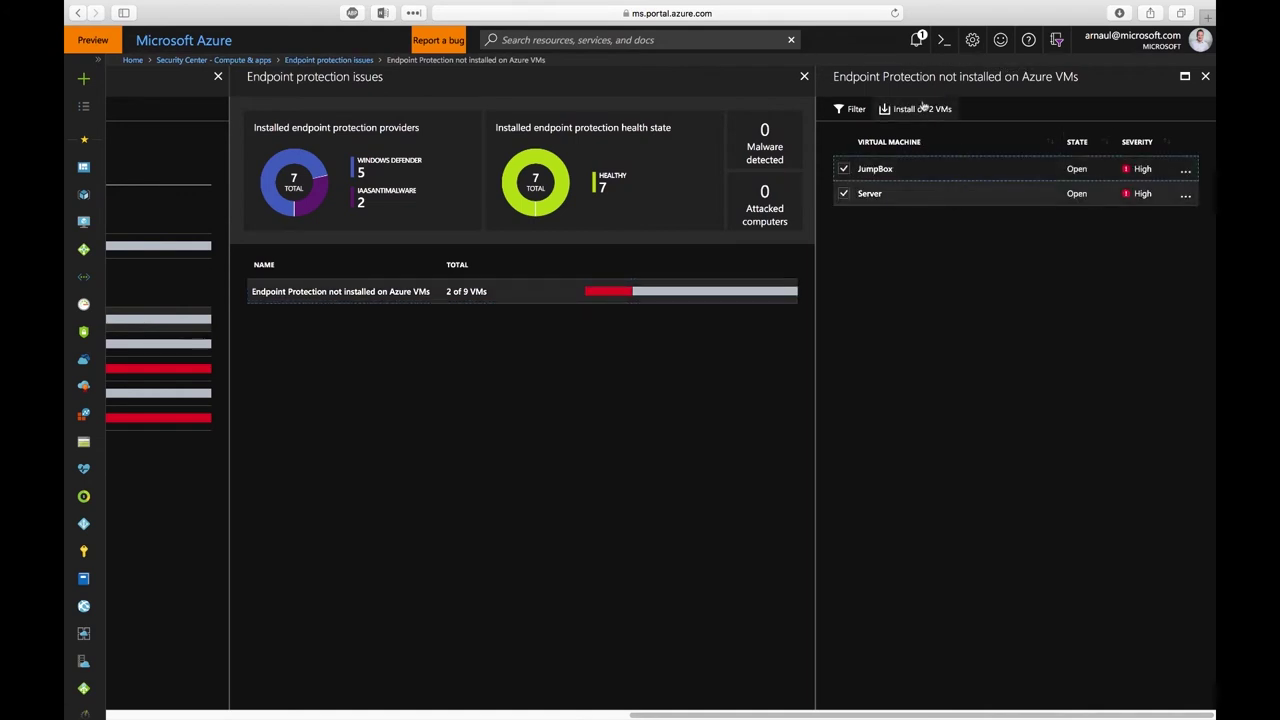
left_click(921, 109)
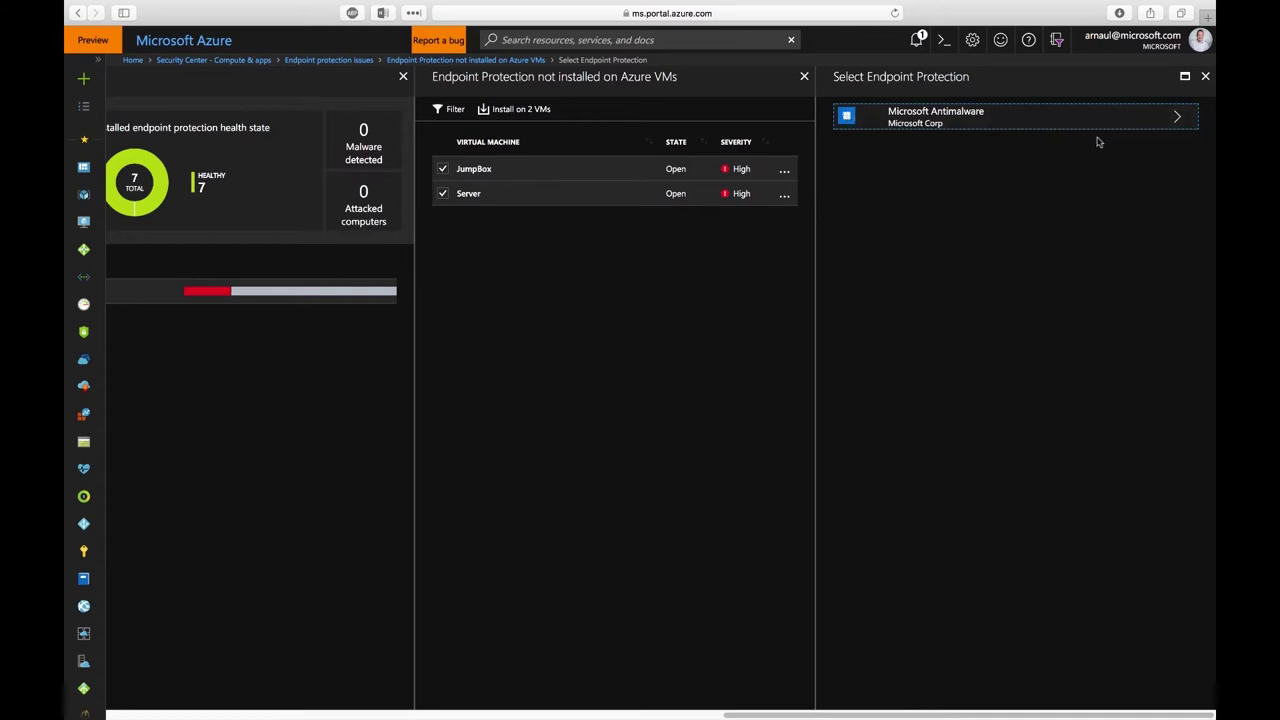
left_click(1206, 77)
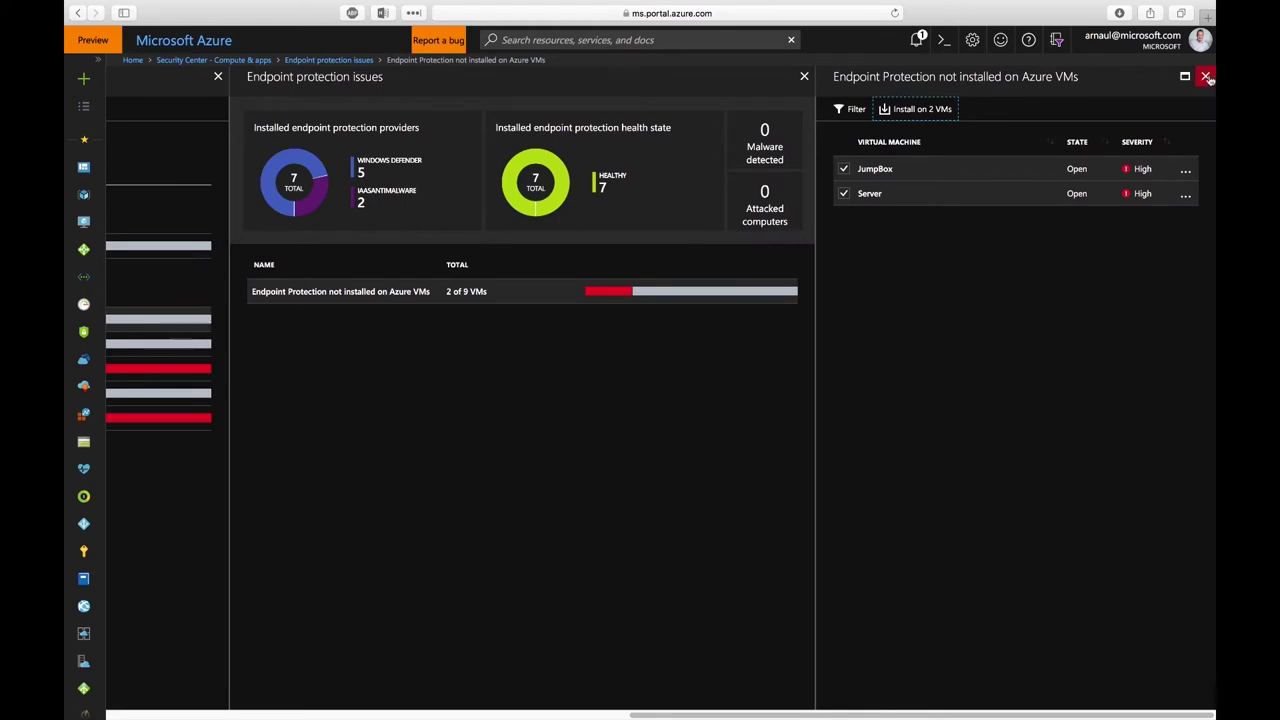
- Leave the endpoint protection issues and review the missing disk encryption recommendation with its affected virtual machines
left_click(1207, 77)
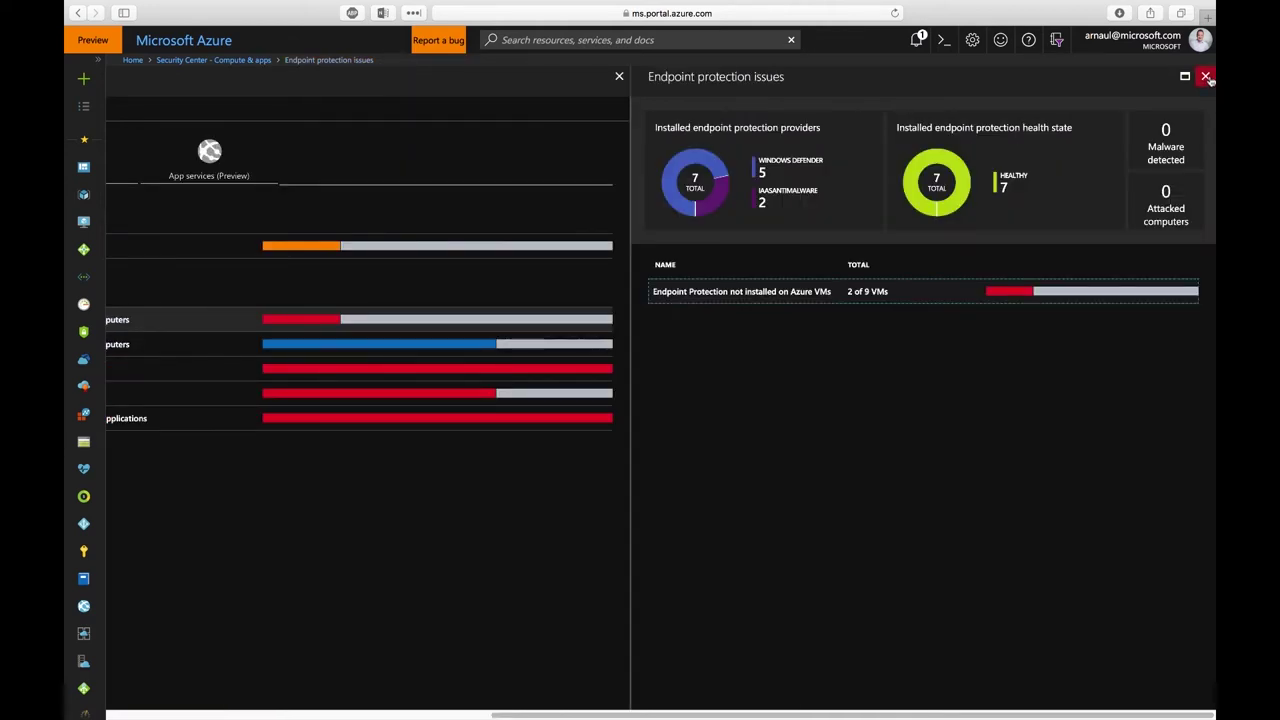
left_click(1207, 77)
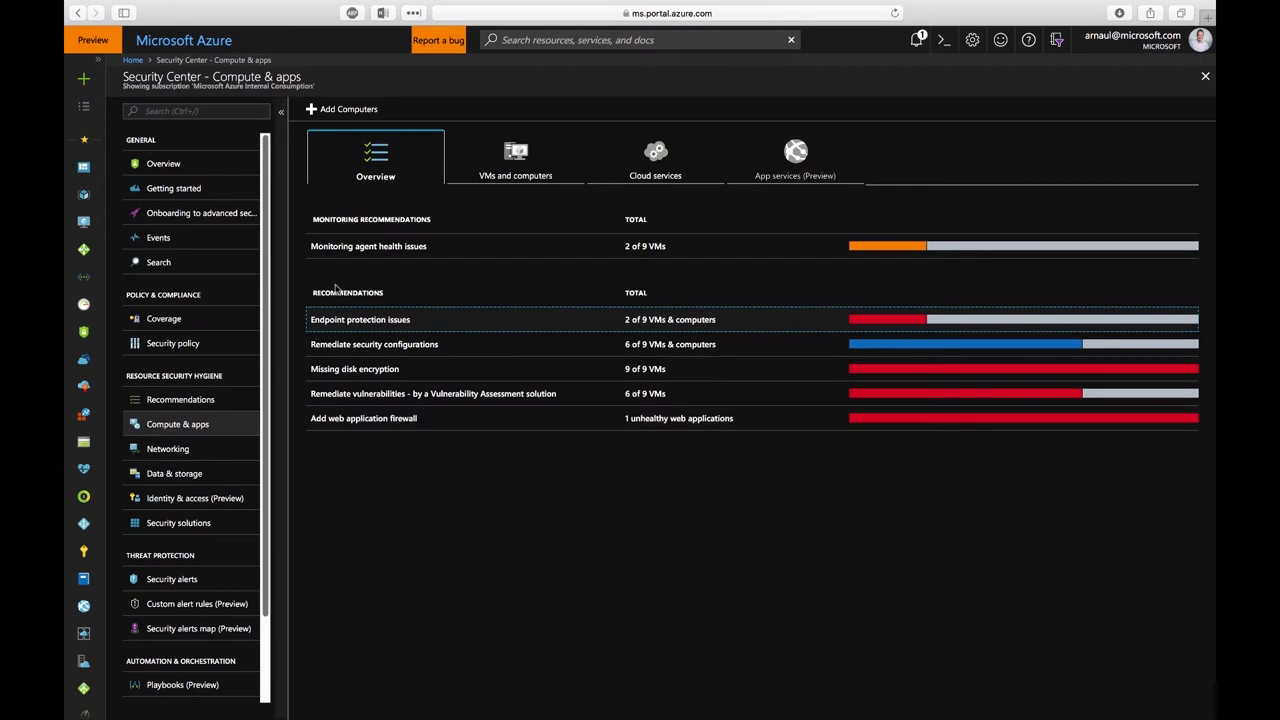
left_click(421, 373)
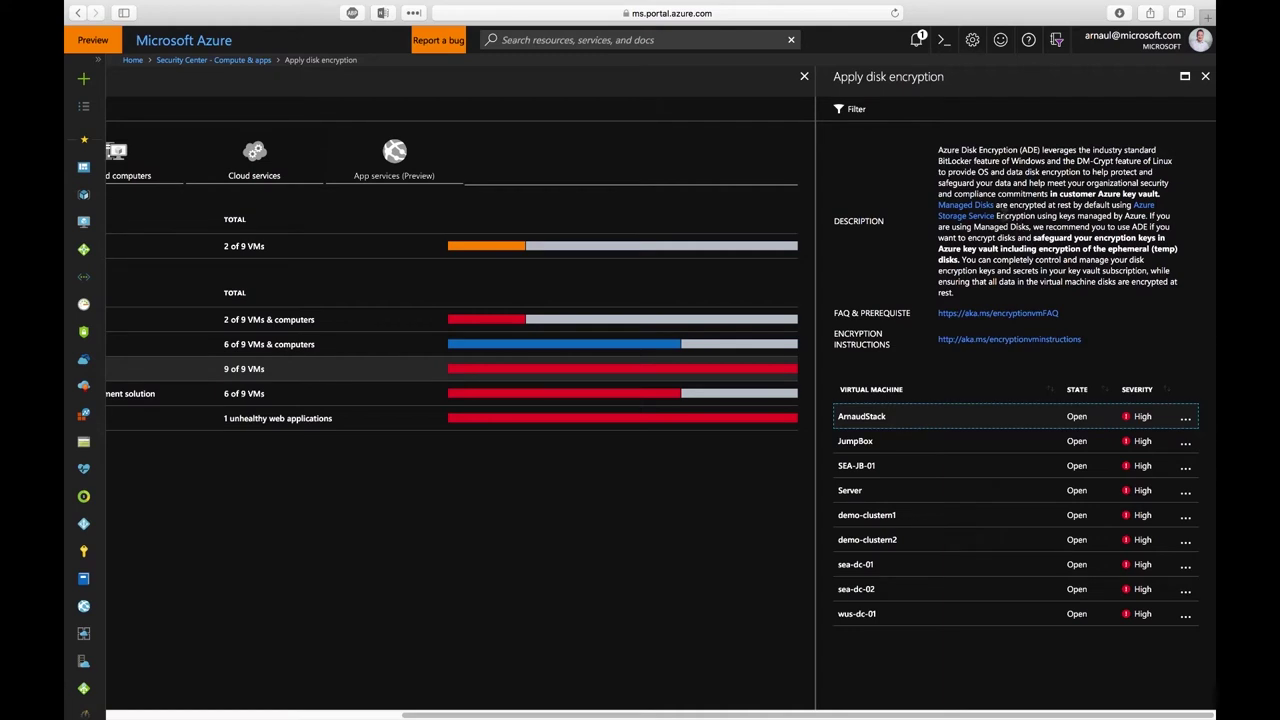
left_click(1205, 77)
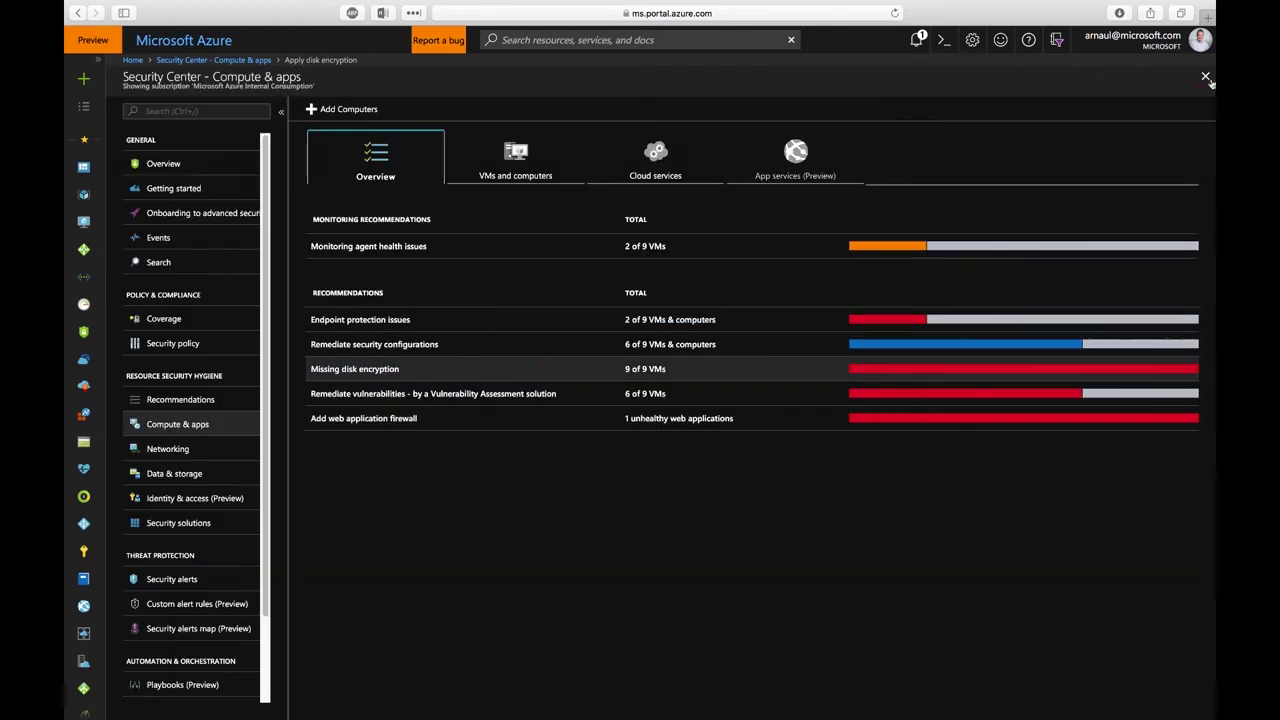
- View the vendor solutions for adding a new web application firewall to JumpHostPublicIP, and back out without creating one
left_click(362, 419)
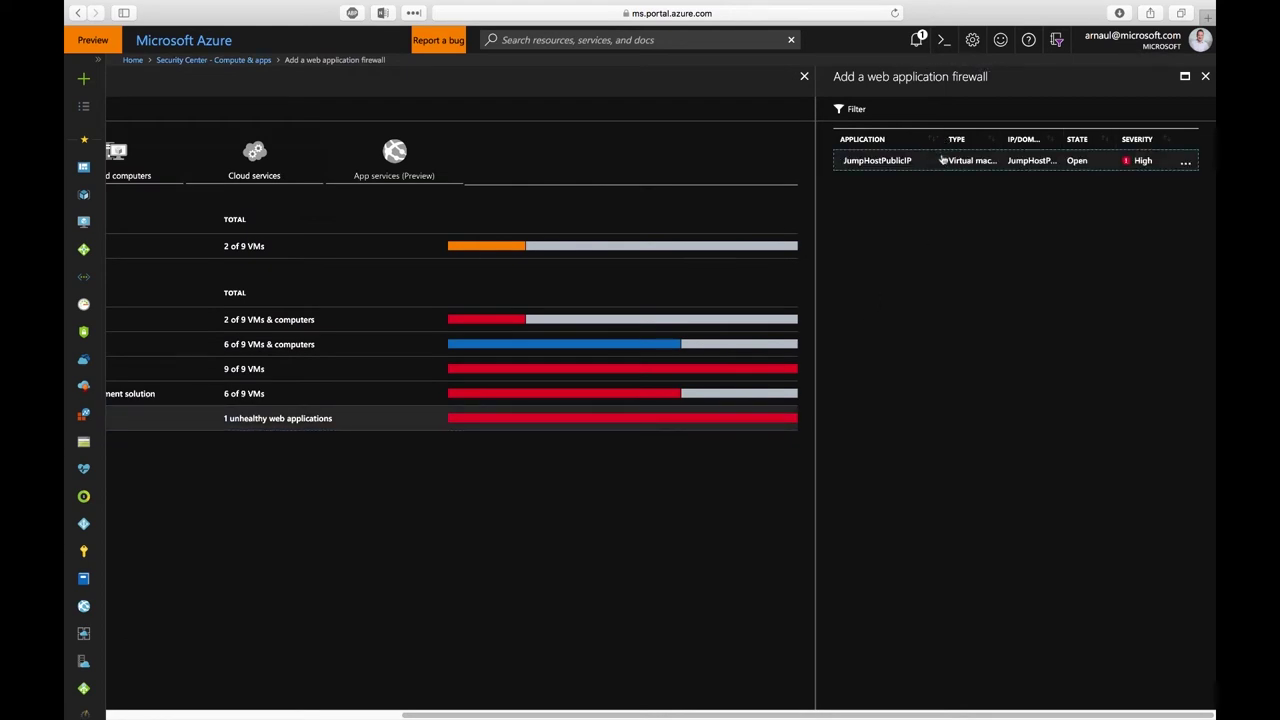
left_click(862, 170)
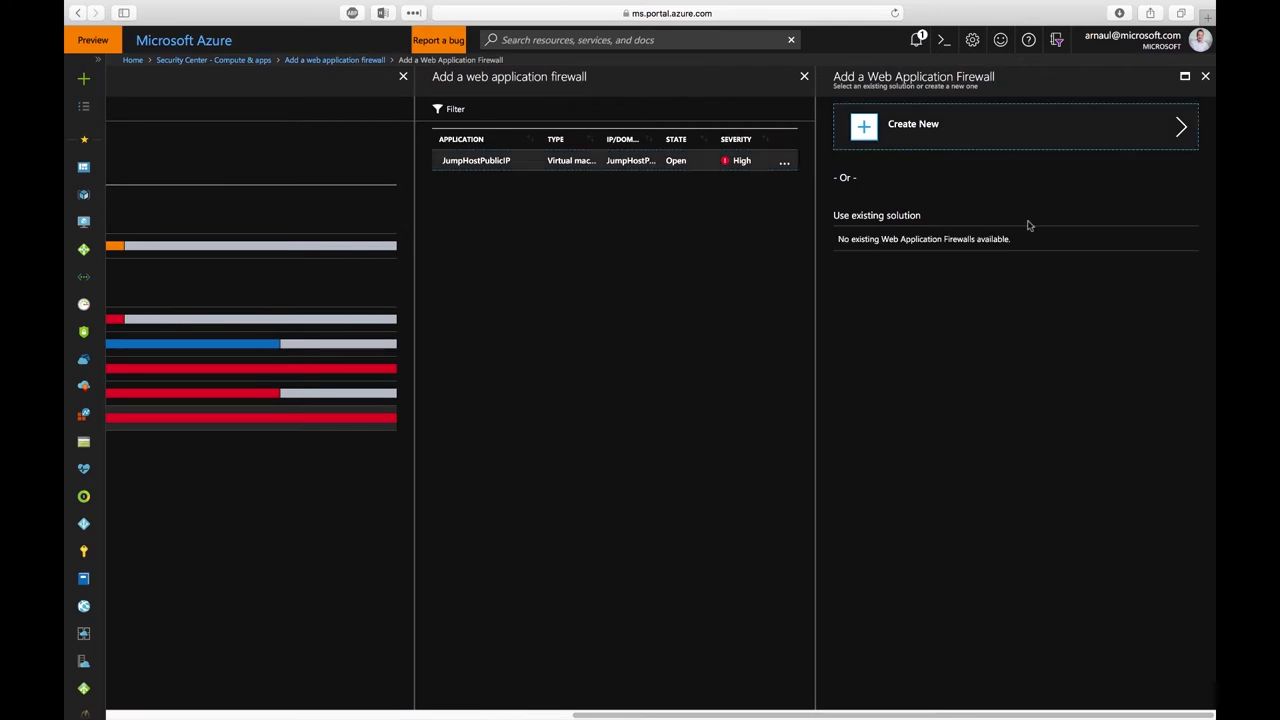
left_click(955, 128)
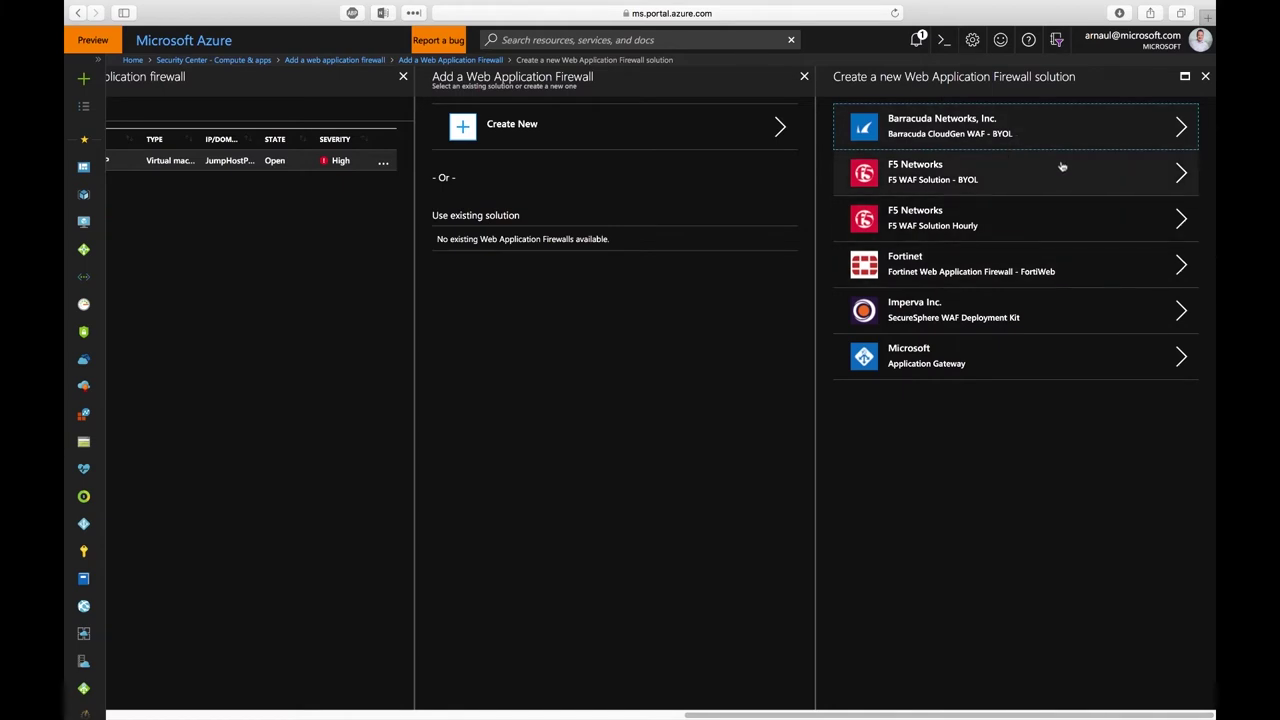
left_click(1206, 77)
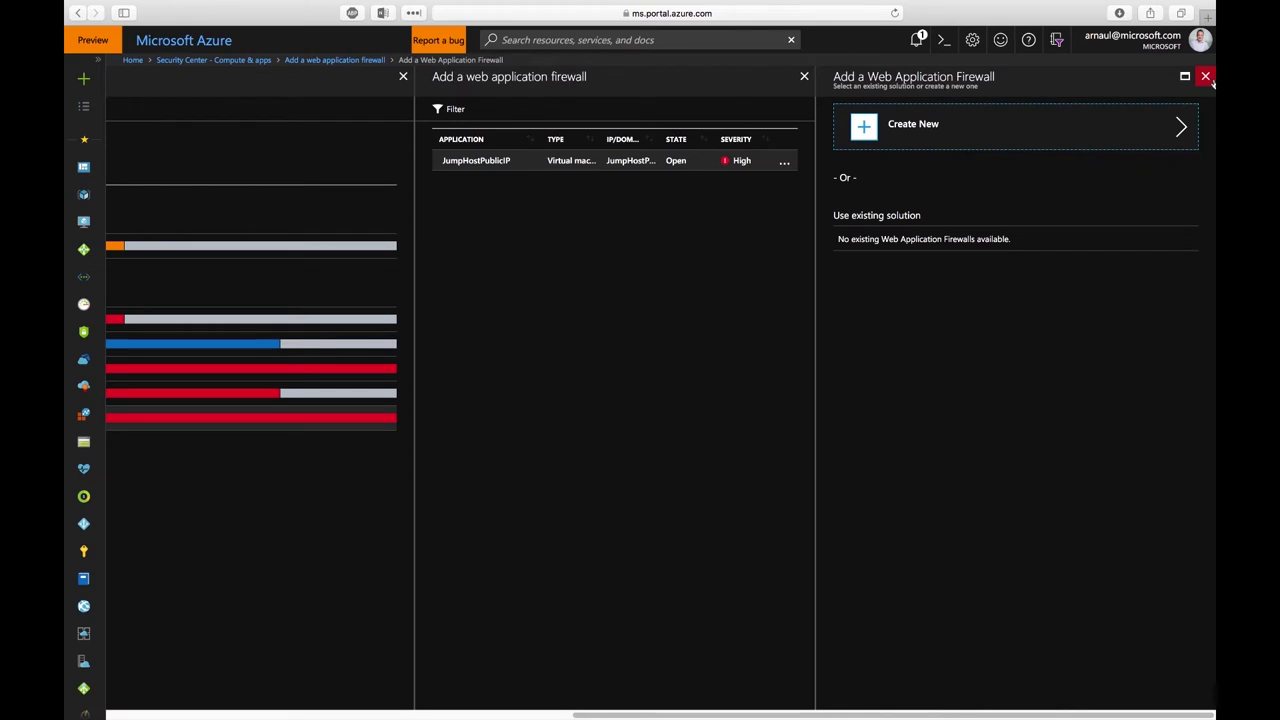
left_click(1206, 77)
left_click(1206, 77)
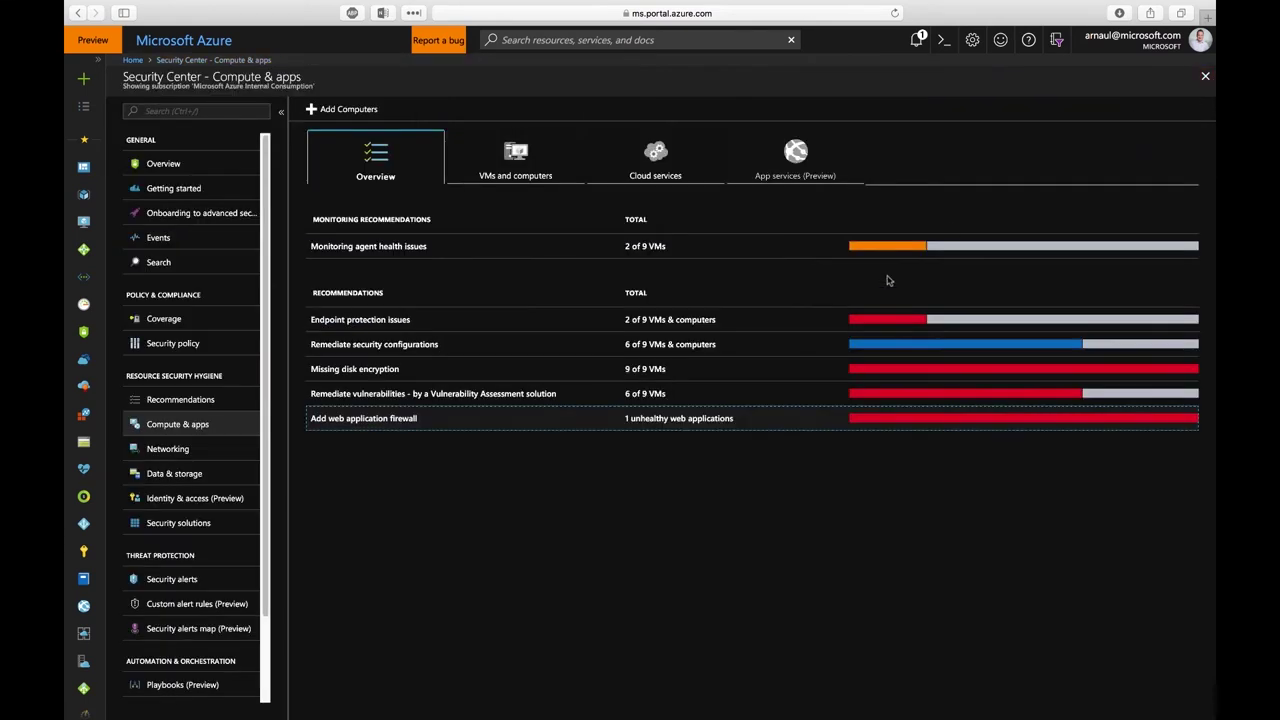
- Examine the failed rules under Remediate security configurations, including the details of the "Deny log on as a service" rule
left_click(372, 347)
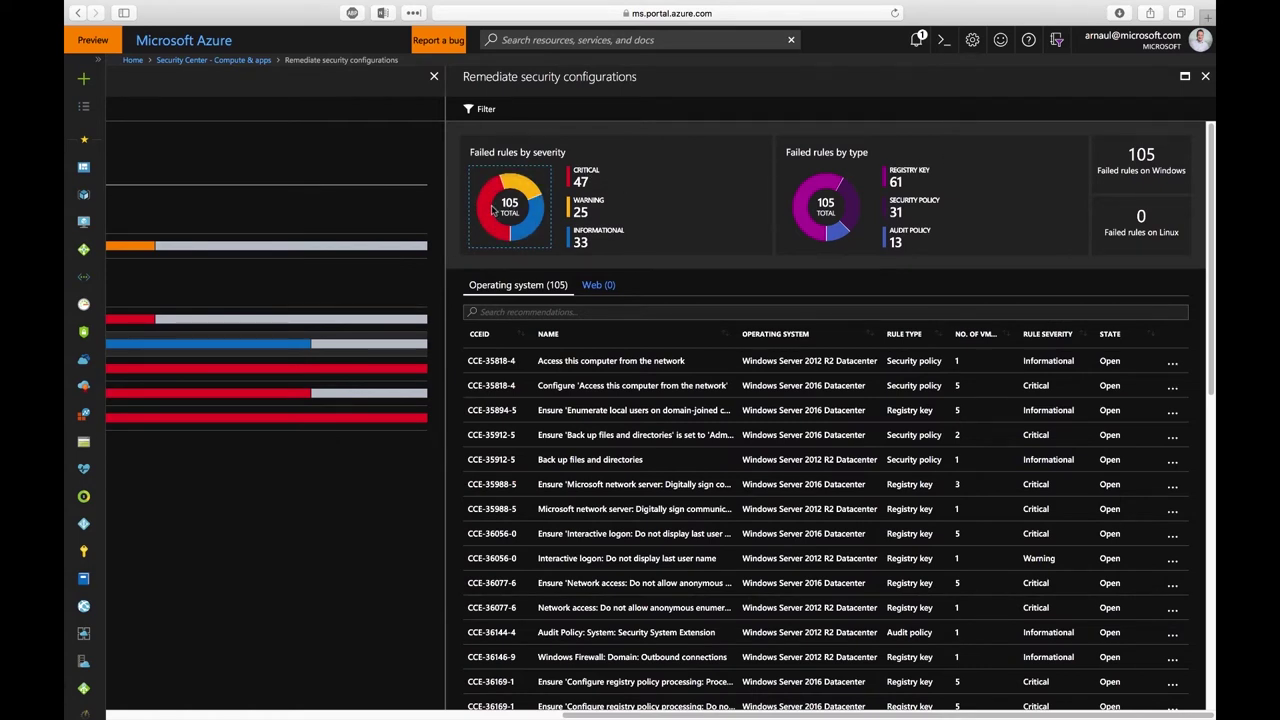
mouse_move(537, 233)
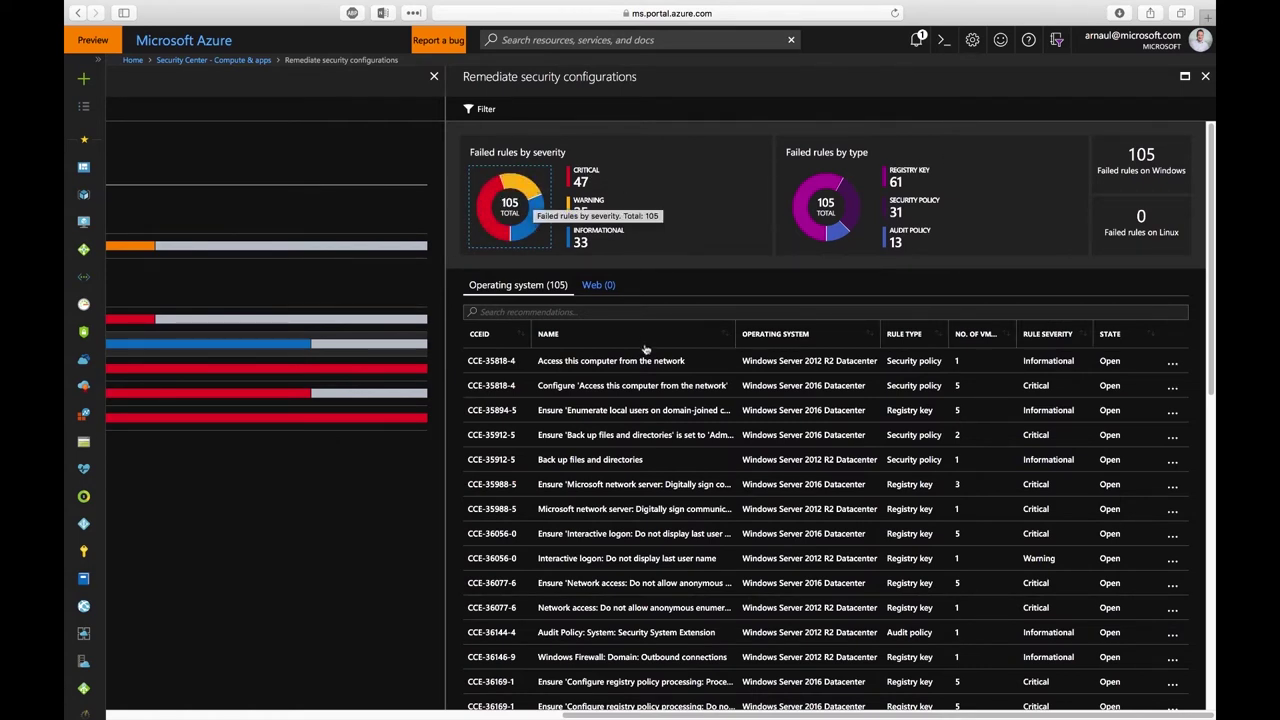
scroll(1050, 398, "down", 10)
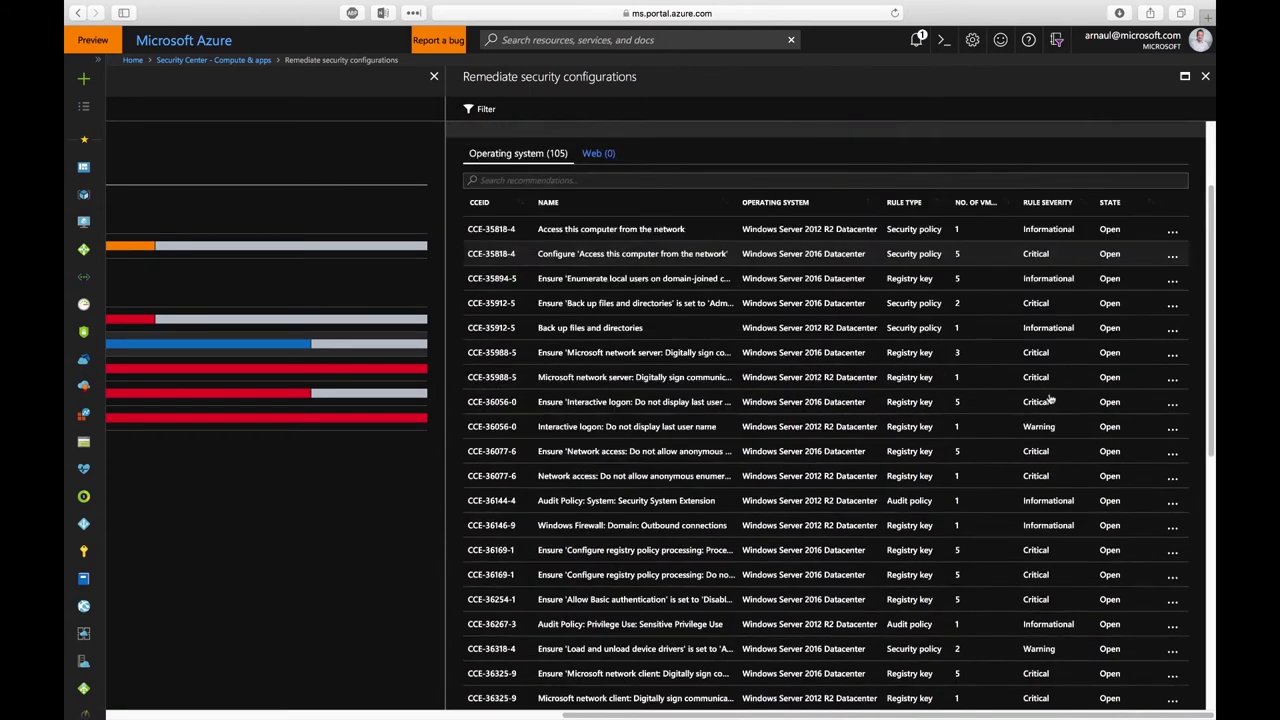
scroll(1040, 408, "down", 4)
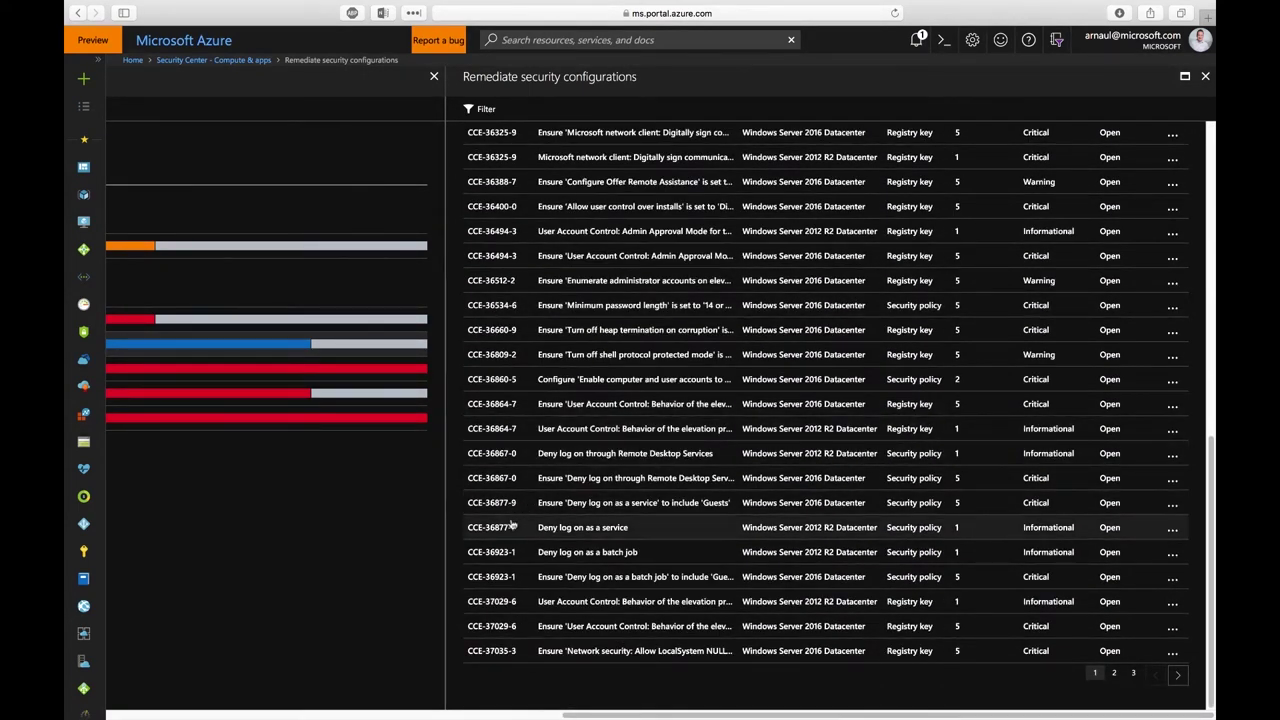
left_click(541, 530)
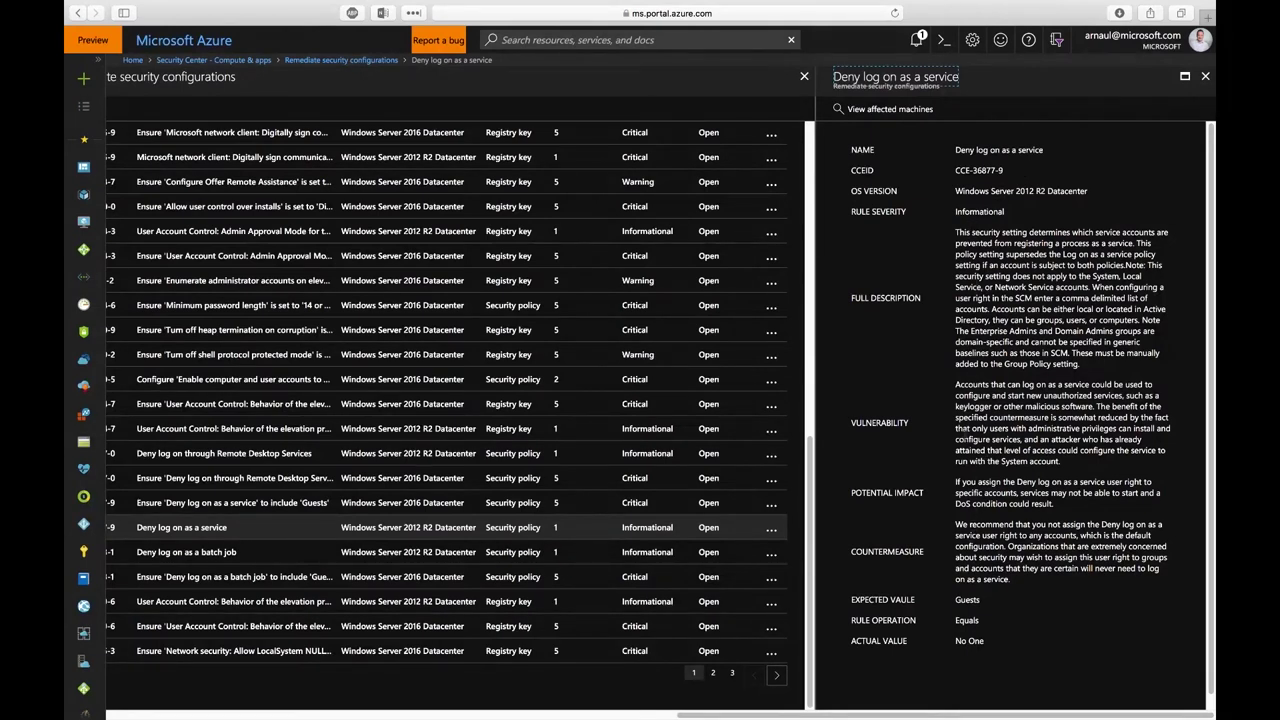
left_click(1205, 77)
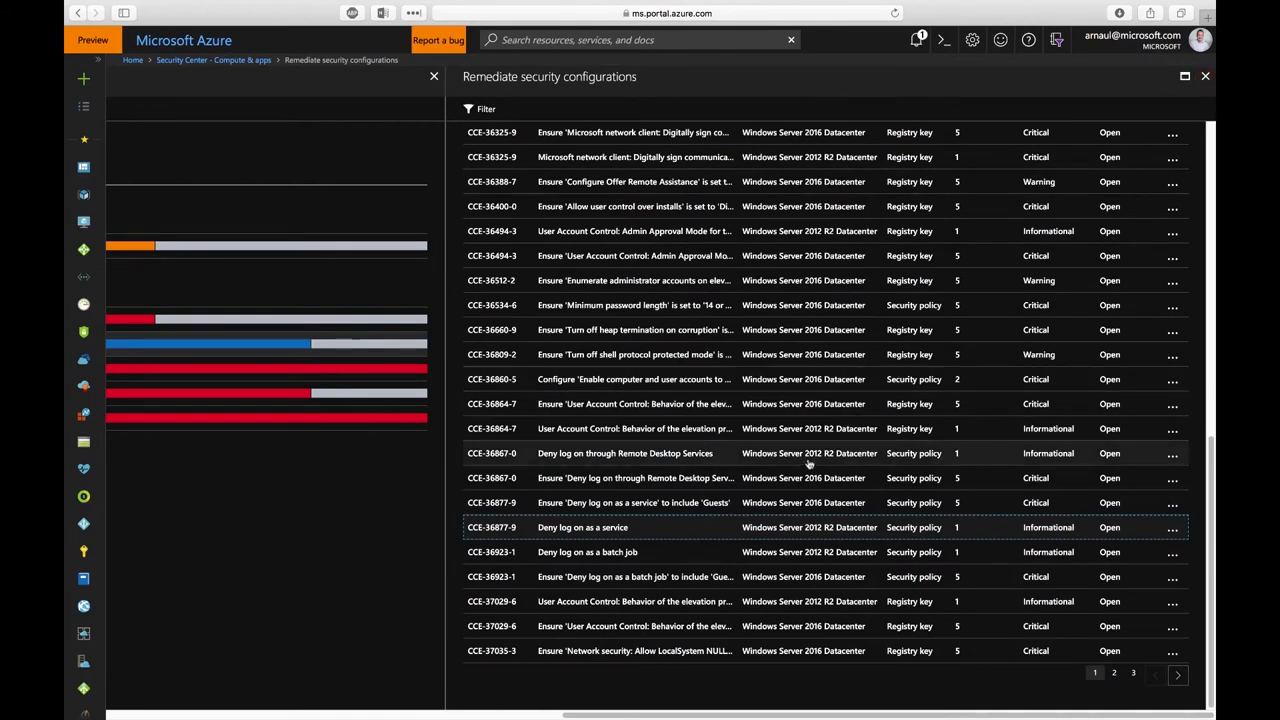
left_click(1207, 76)
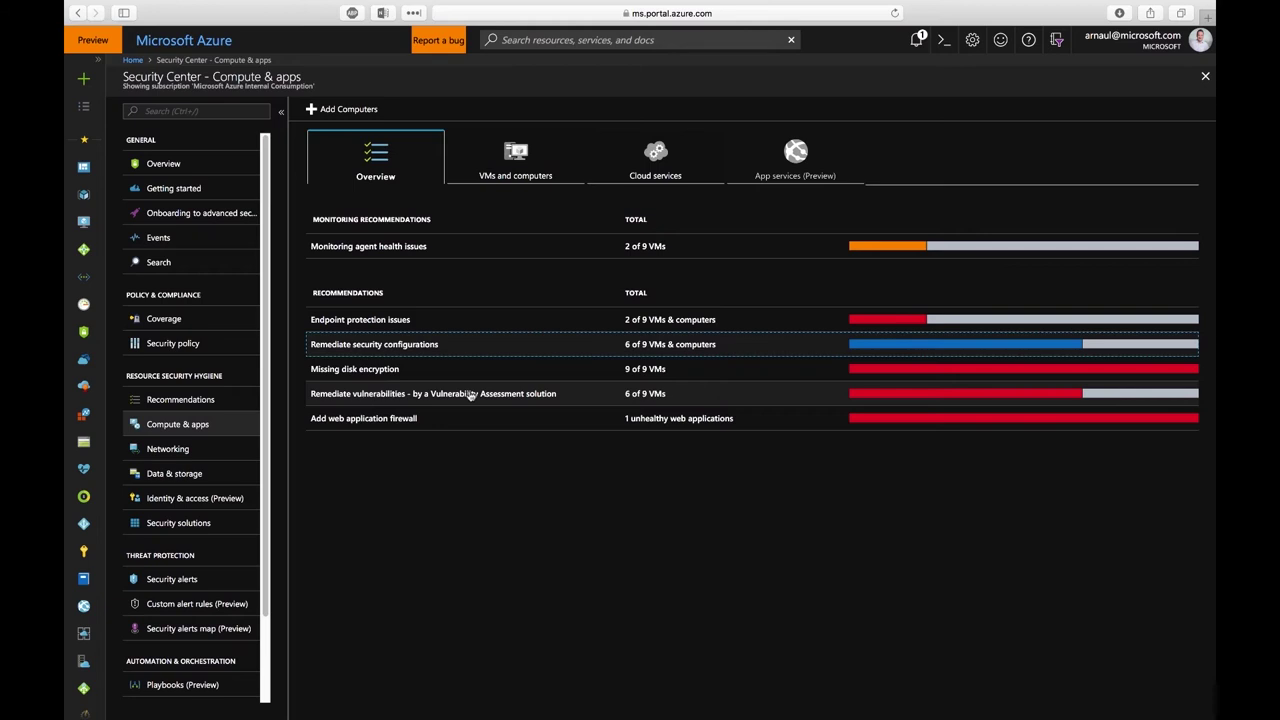
- Inspect the vulnerability assessment recommendations and the Qualys details of the Microsoft Windows CredSSP updates vulnerability
left_click(378, 396)
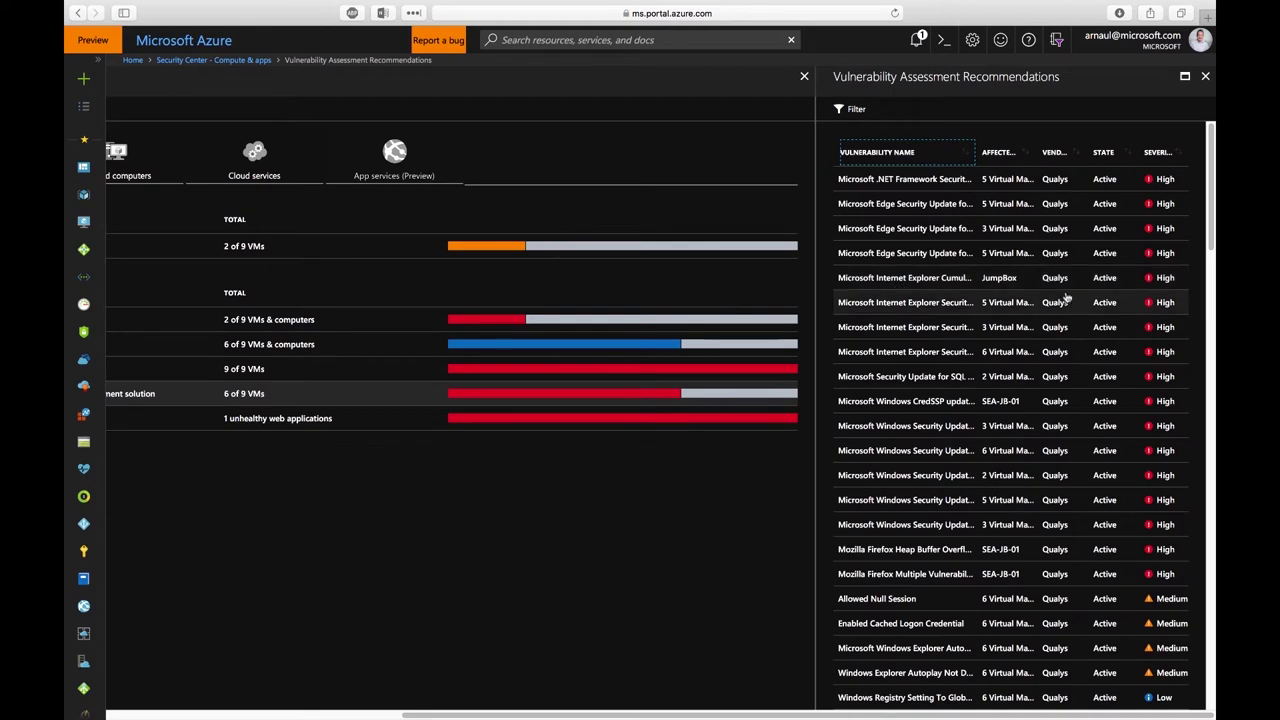
left_click(1031, 402)
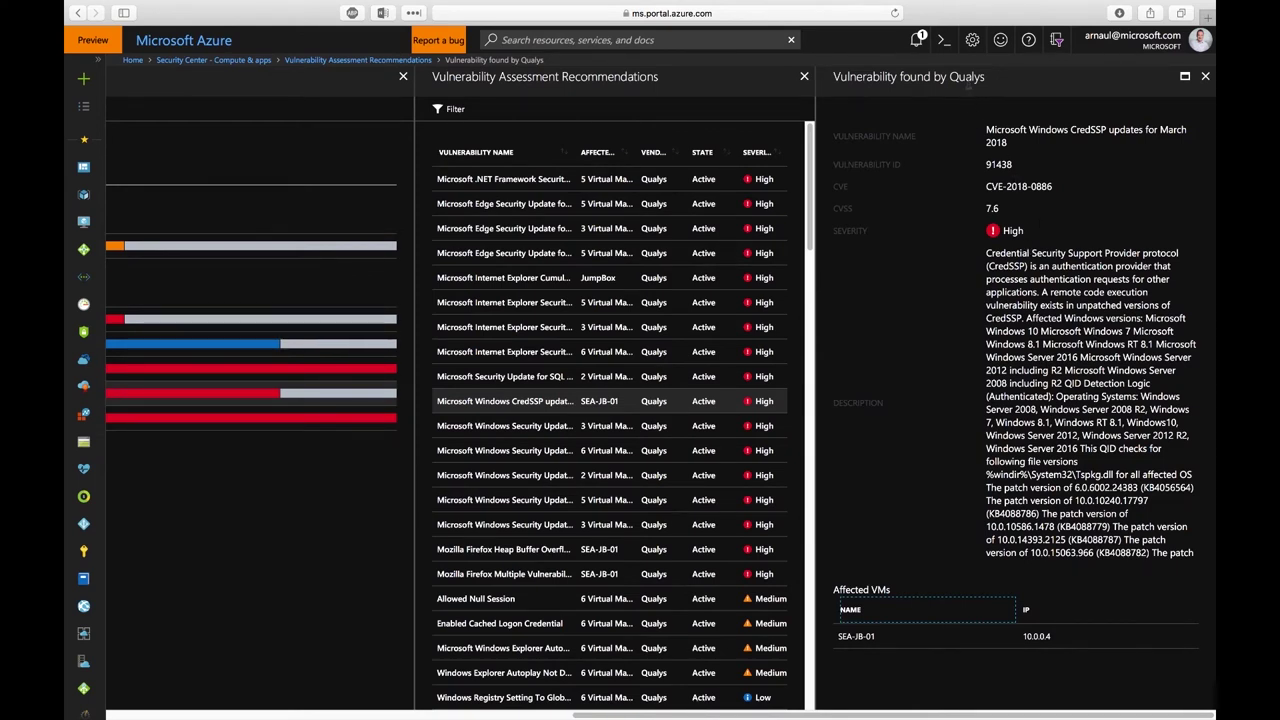
double_click(968, 78)
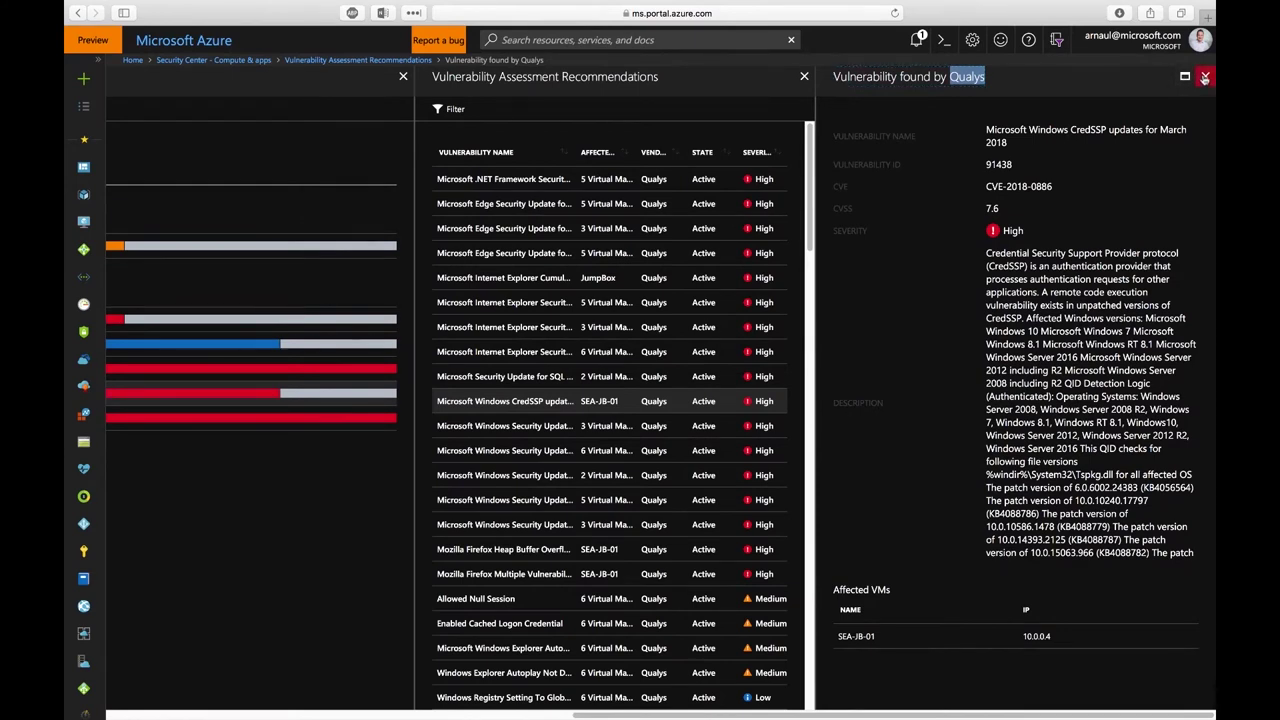
left_click(1205, 77)
left_click(1205, 78)
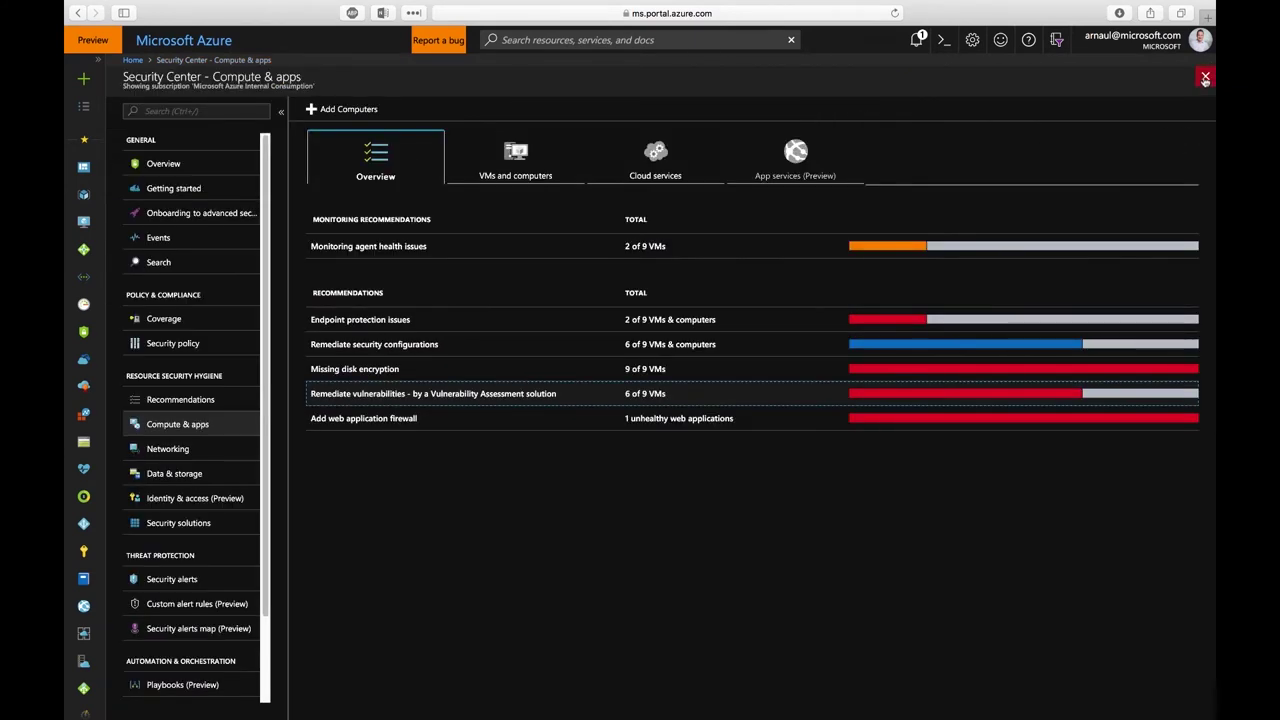
- Review the connected and discovered security solutions and the data sources that can be added
scroll(193, 386, "down", 1)
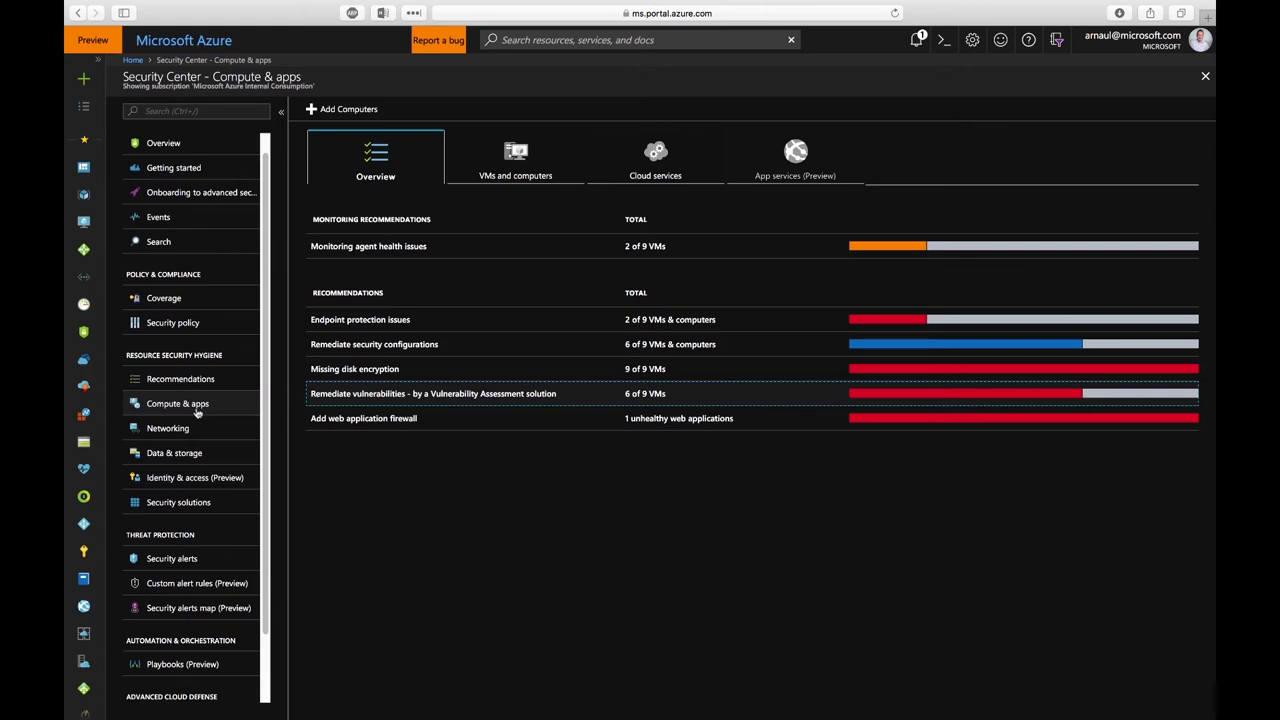
scroll(193, 386, "down", 1)
left_click(203, 480)
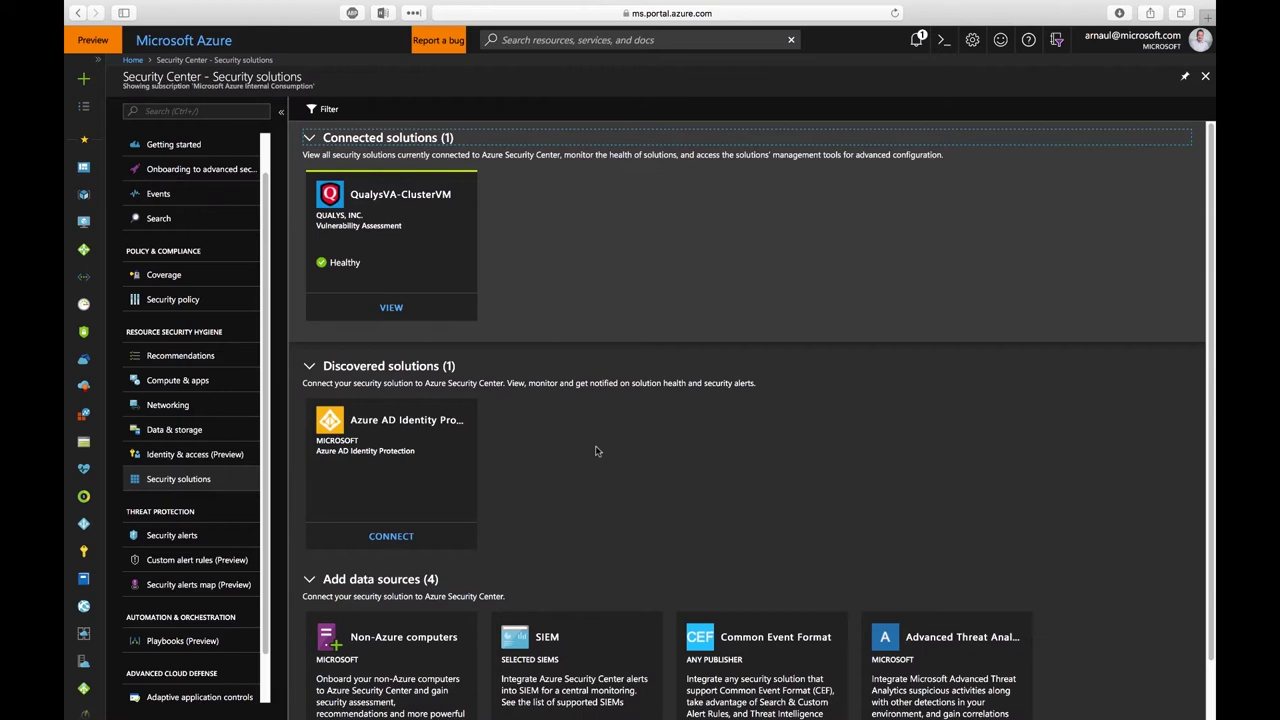
scroll(596, 451, "down", 2)
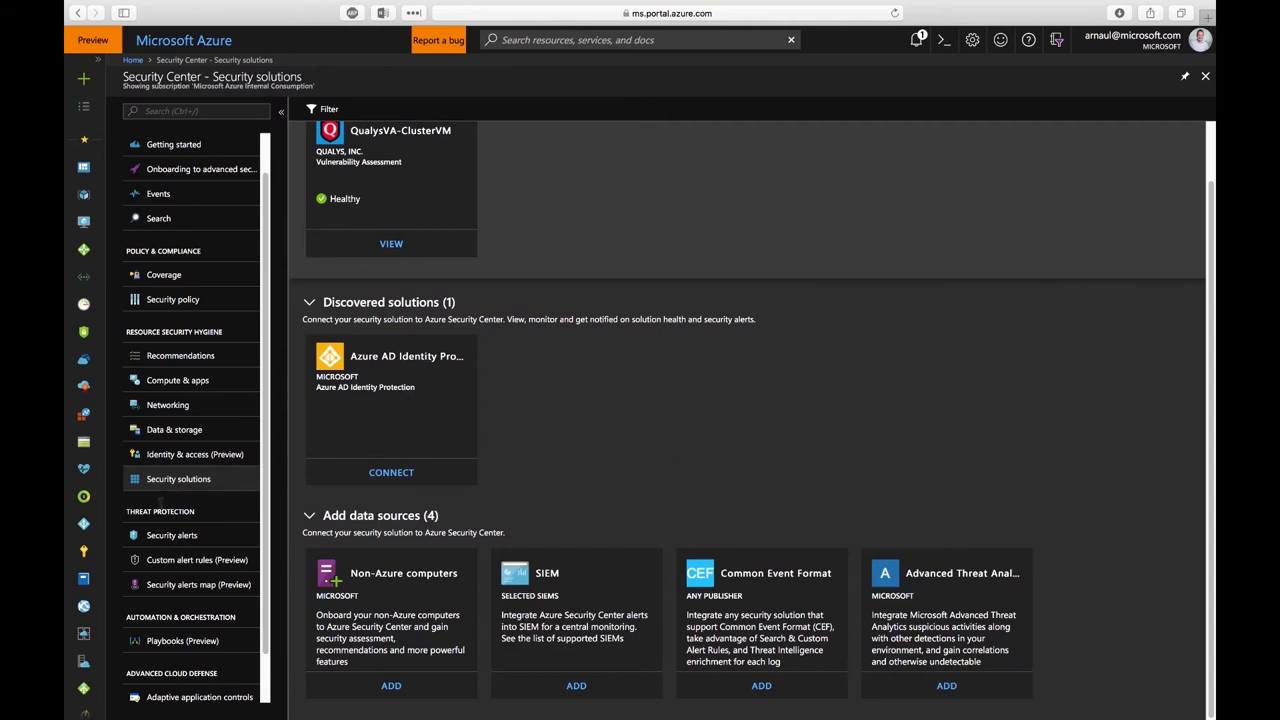
- Review the security alerts and the resources attacked in the Failed RDP Brute Force Attack of 31/07/18
left_click(167, 537)
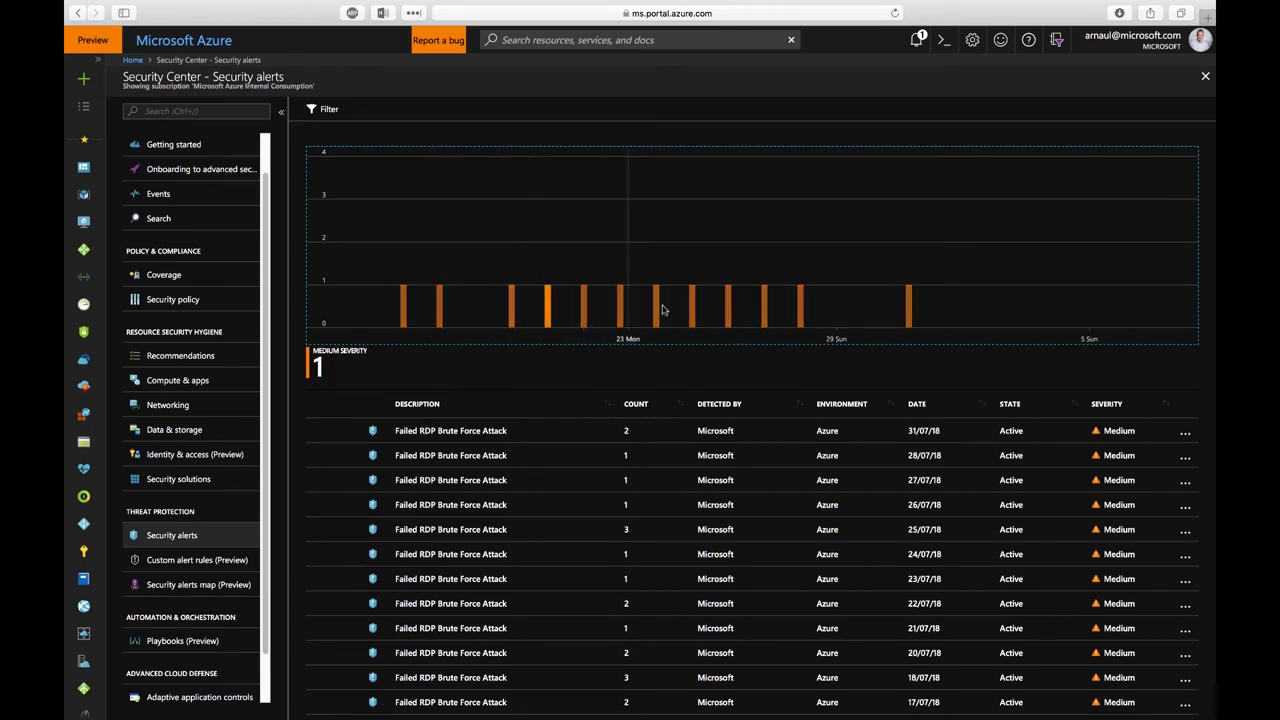
left_click(649, 440)
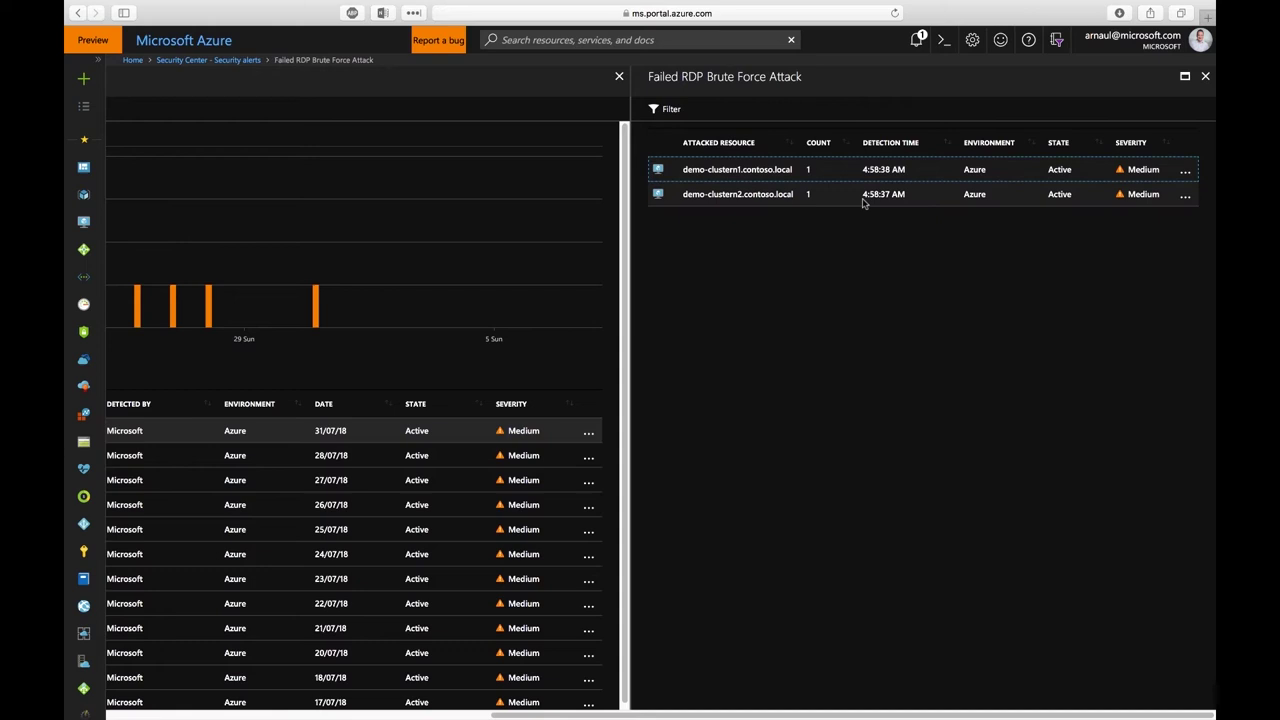
left_click(1205, 78)
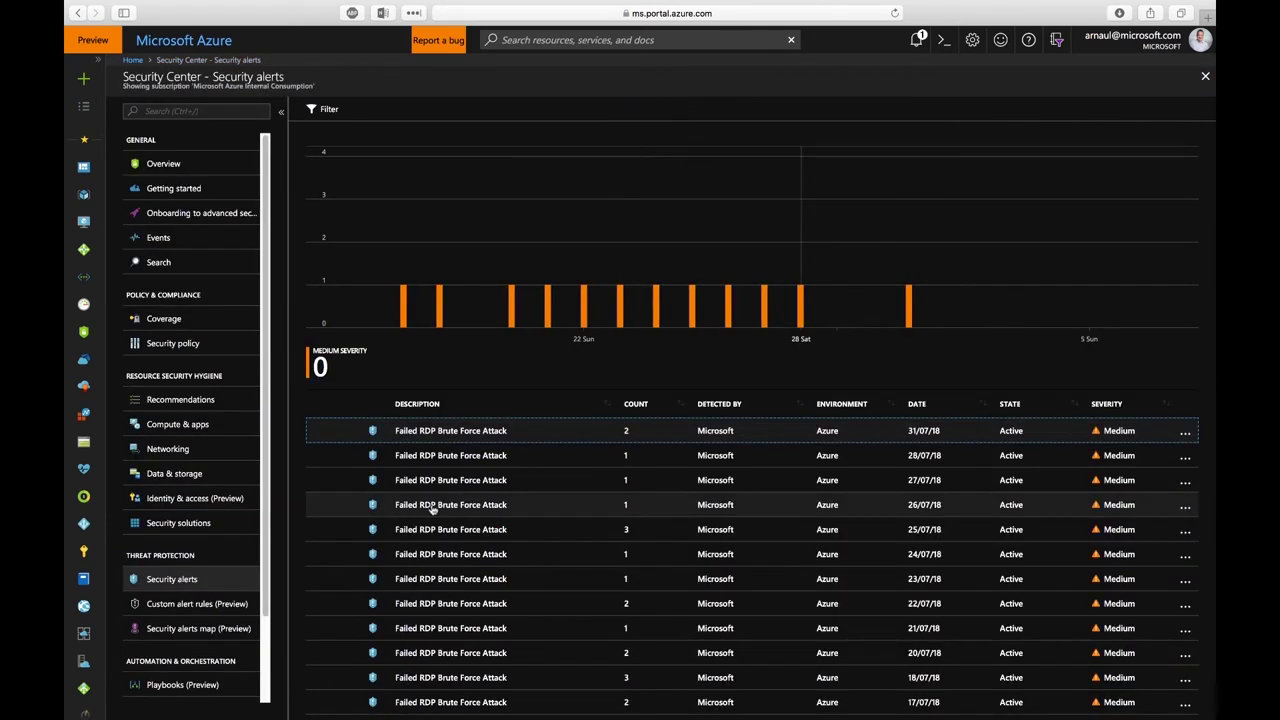
- Inspect the attacks from a source on the US East Coast in the security alerts map, and view the custom alert rules
left_click(215, 636)
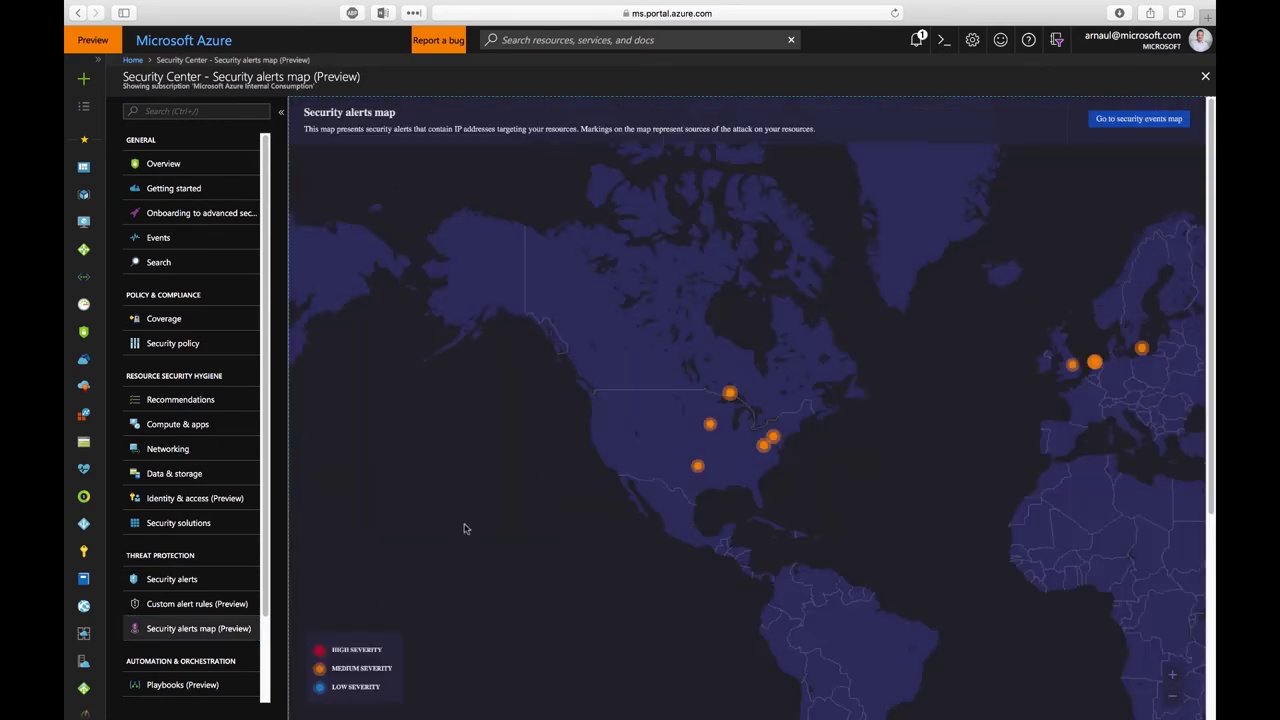
left_click(772, 437)
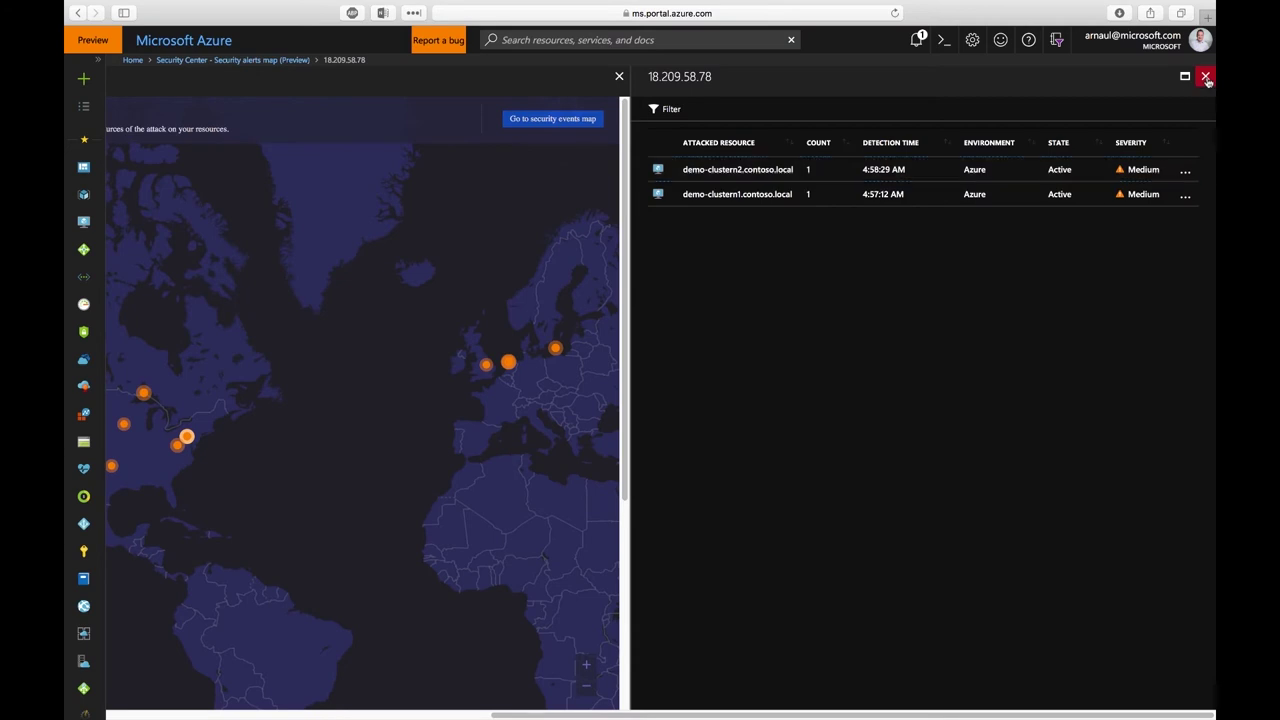
left_click(1206, 77)
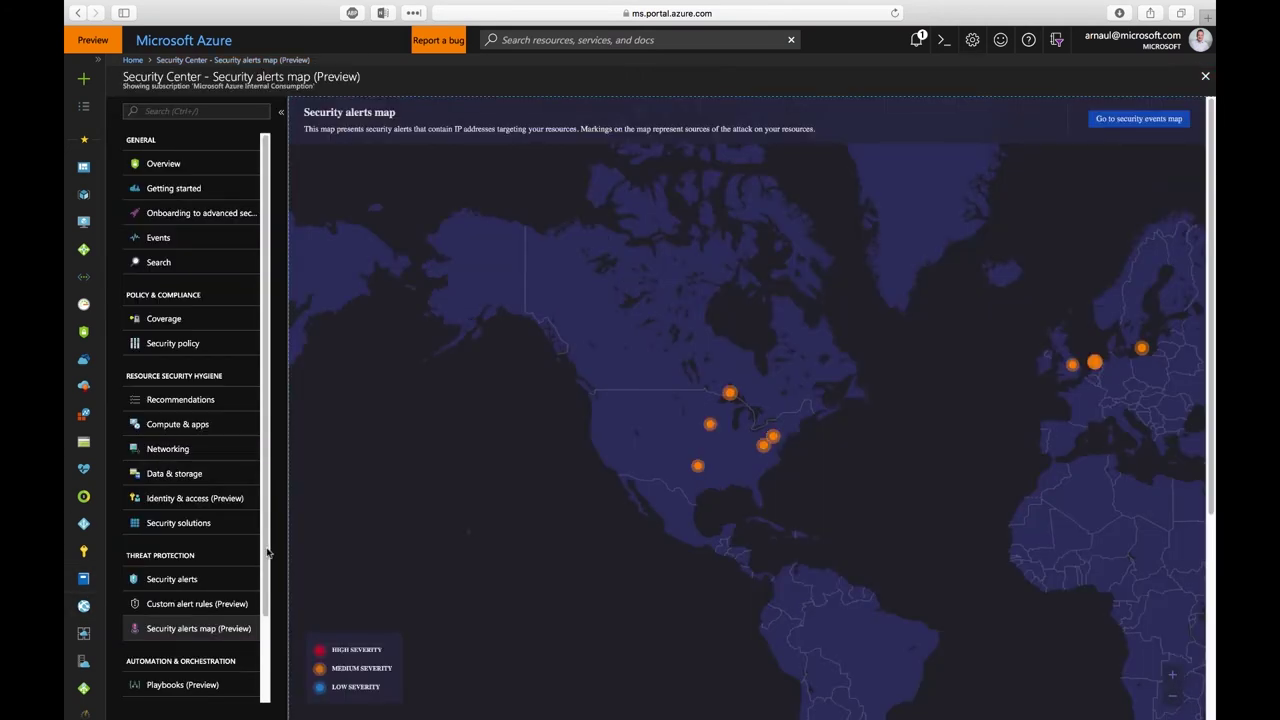
scroll(268, 553, "down", 2)
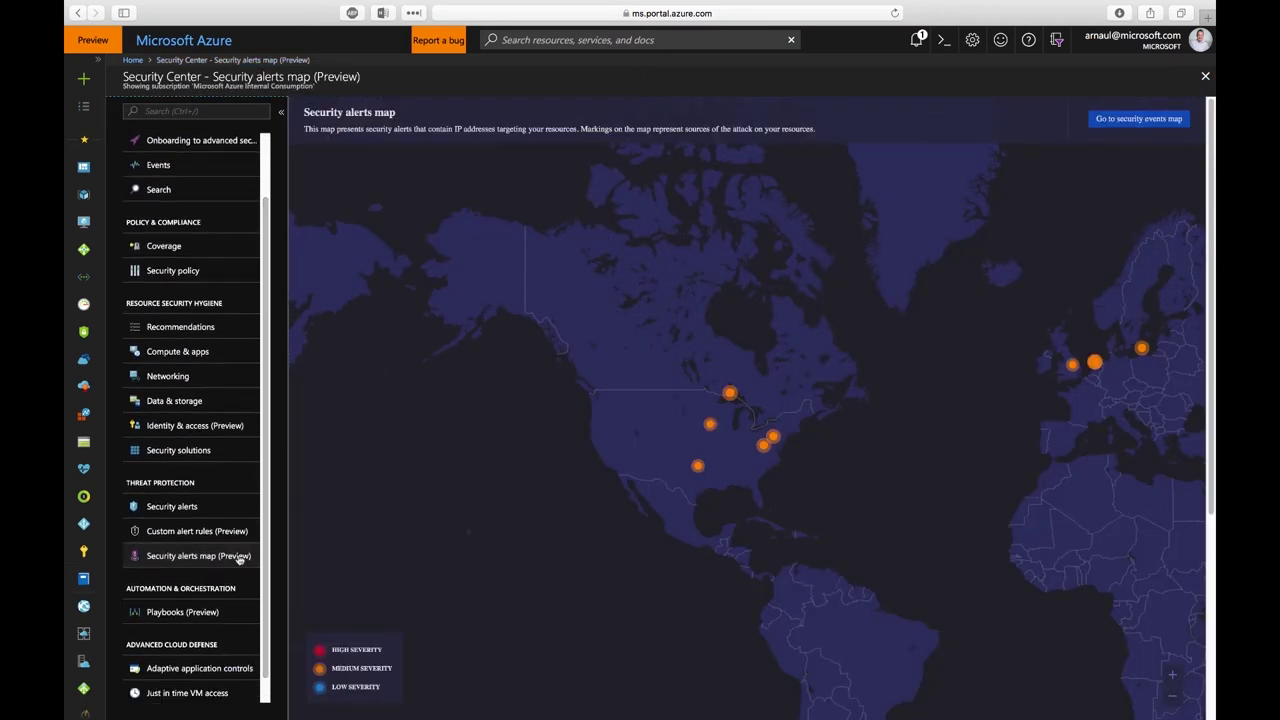
left_click(217, 533)
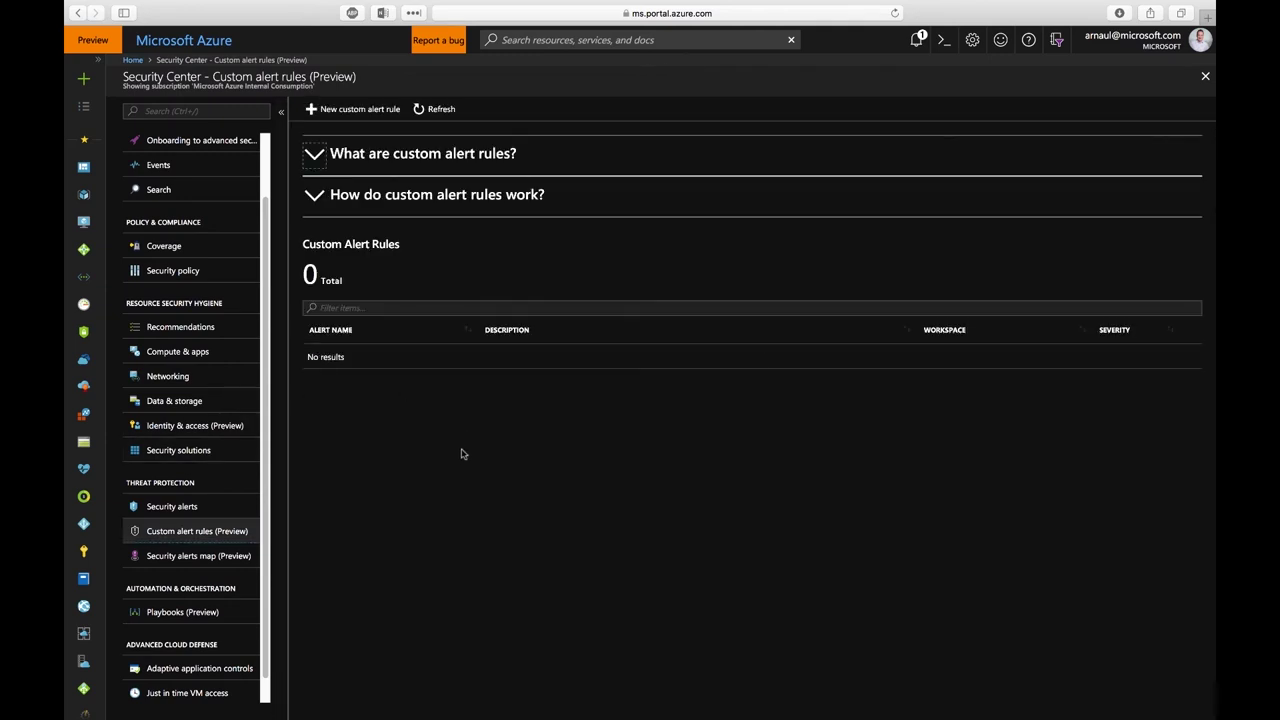
- View the security playbooks and the logic app form for adding one, and leave without creating it
scroll(248, 494, "down", 1)
left_click(203, 587)
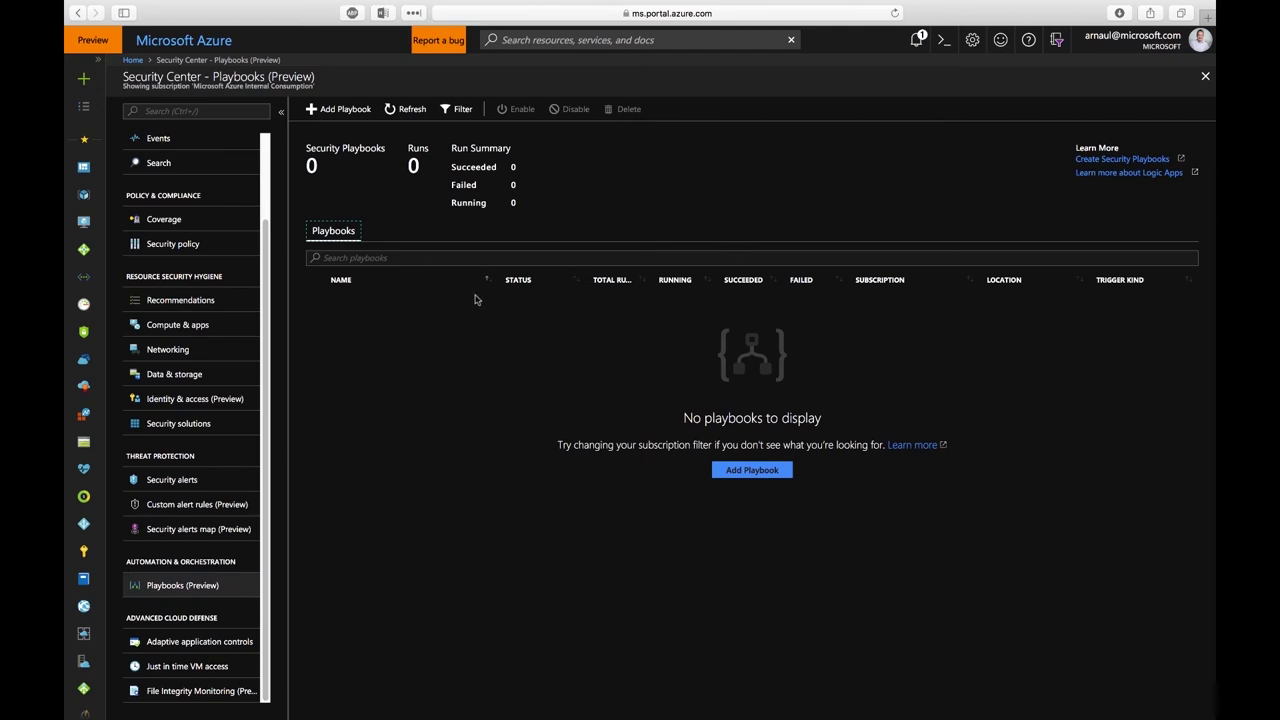
left_click(328, 109)
left_click(1194, 130)
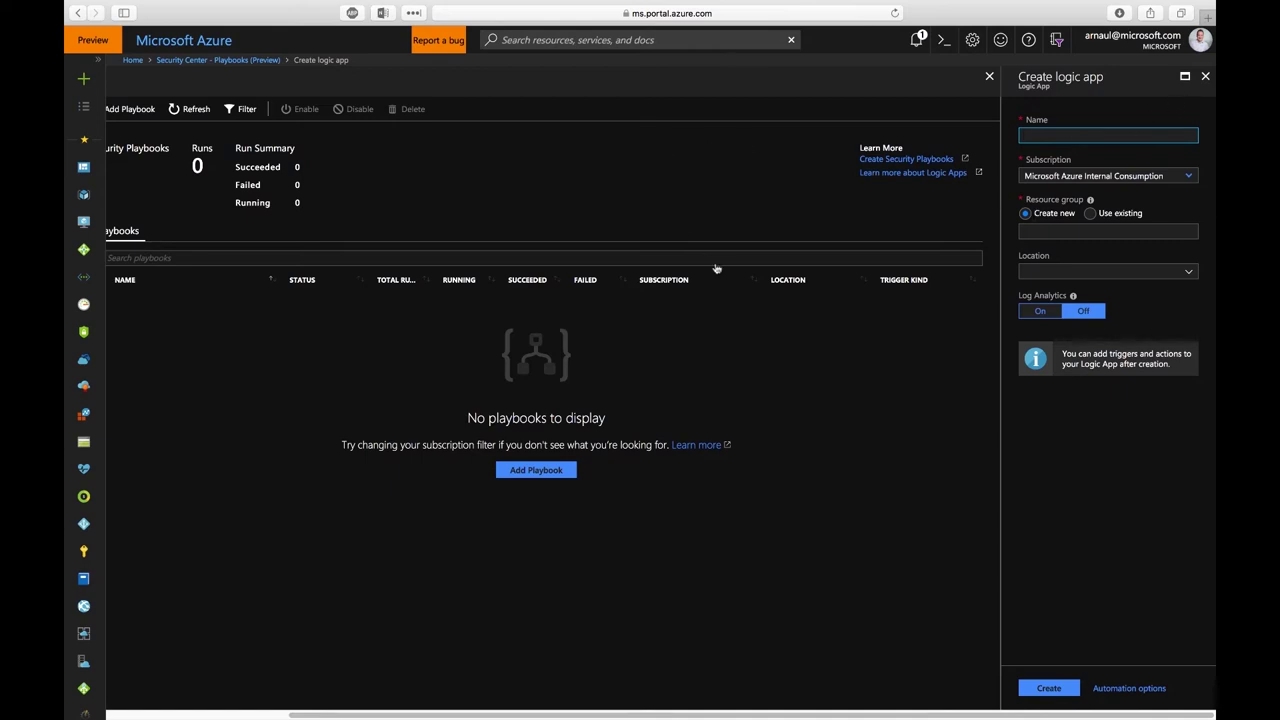
left_click(1206, 77)
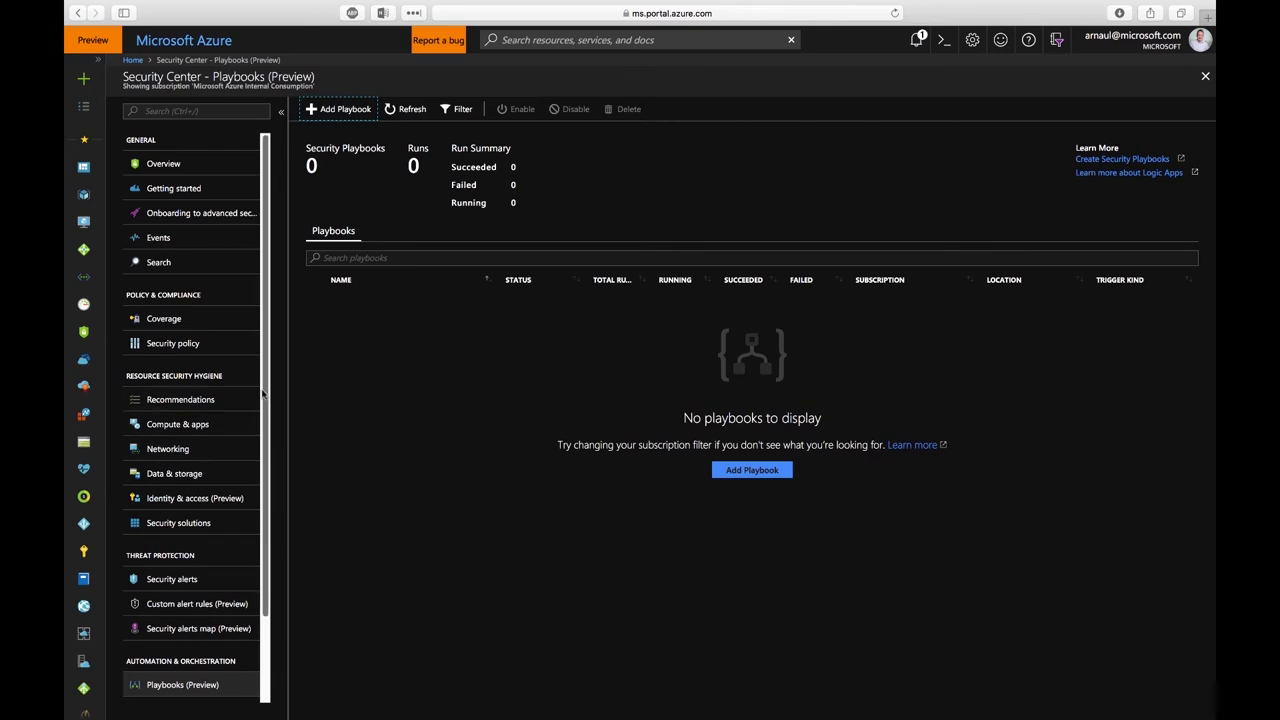
scroll(265, 480, "down", 2)
scroll(260, 470, "down", 1)
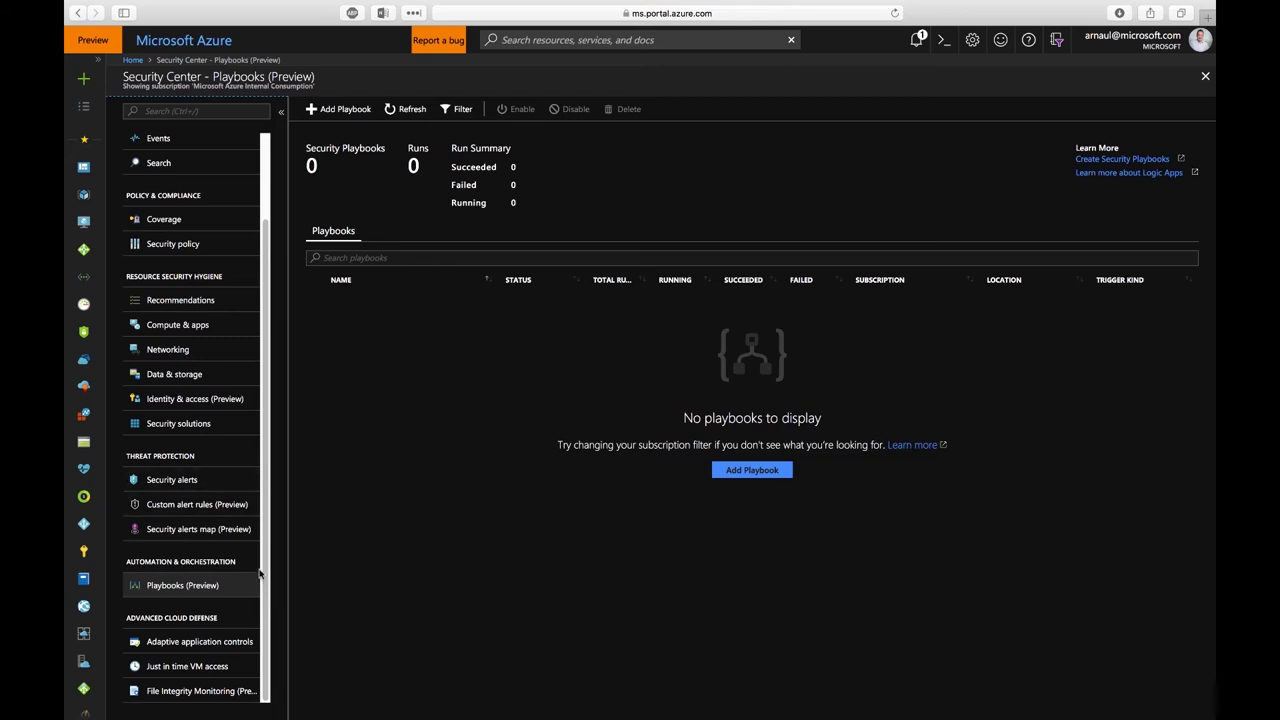
- Review File Integrity Monitoring for the enabled workspace, including its computers and the tracked Windows registry and Linux file settings
left_click(200, 691)
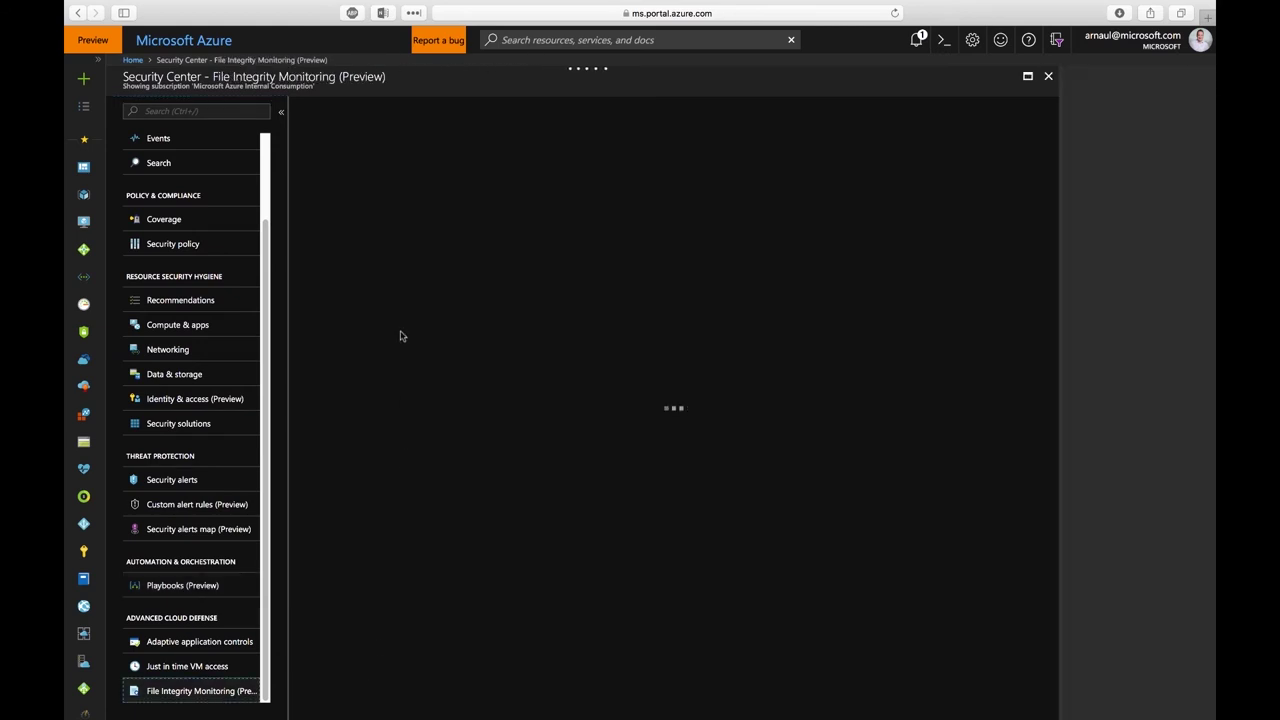
left_click(388, 264)
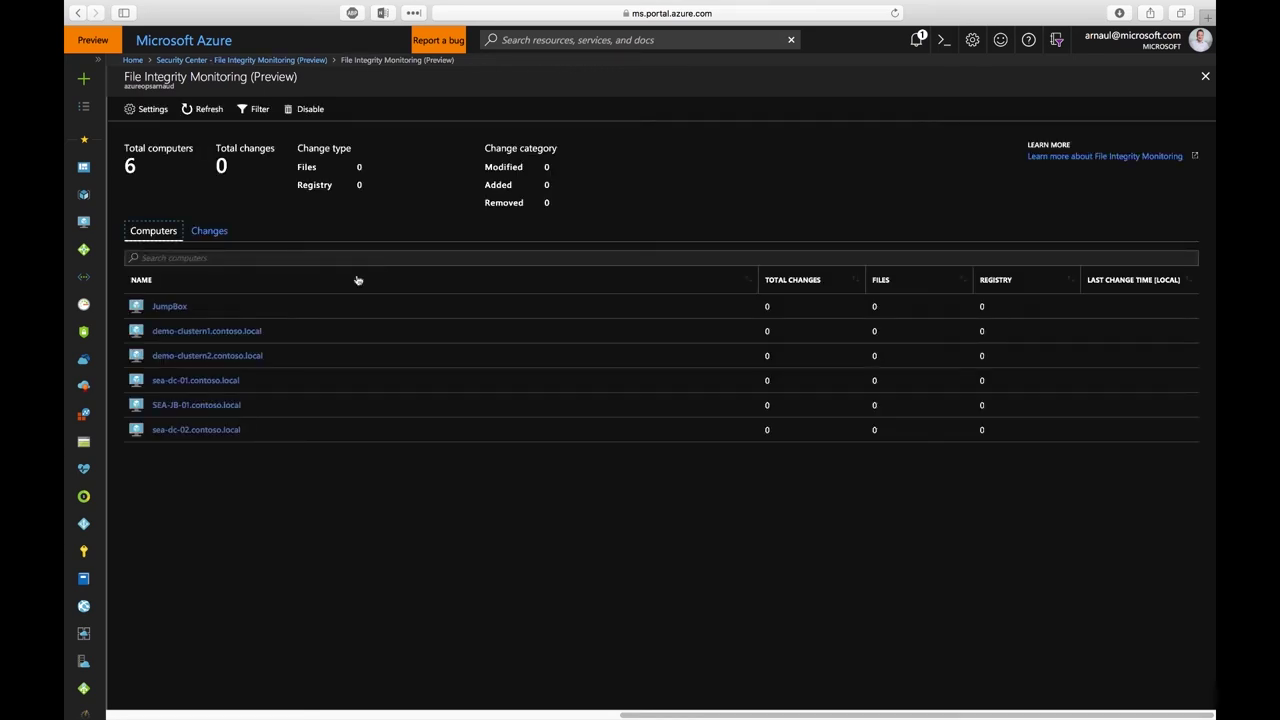
left_click(136, 118)
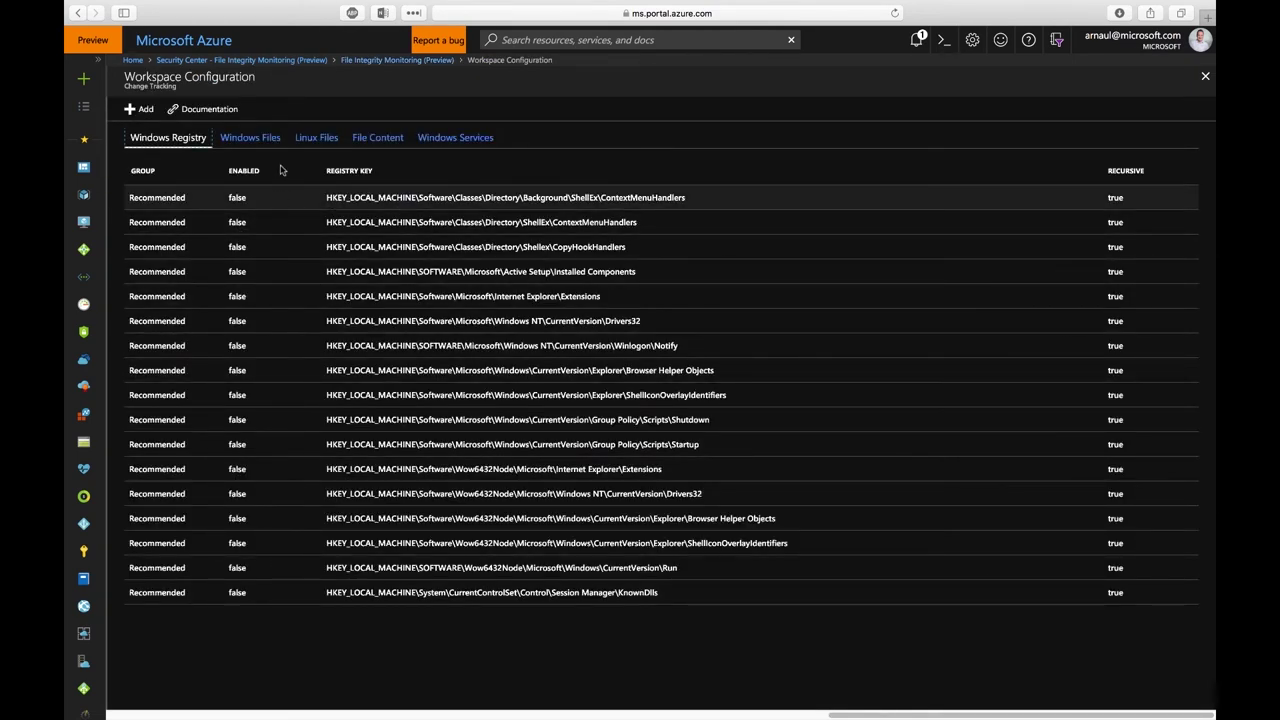
left_click(301, 137)
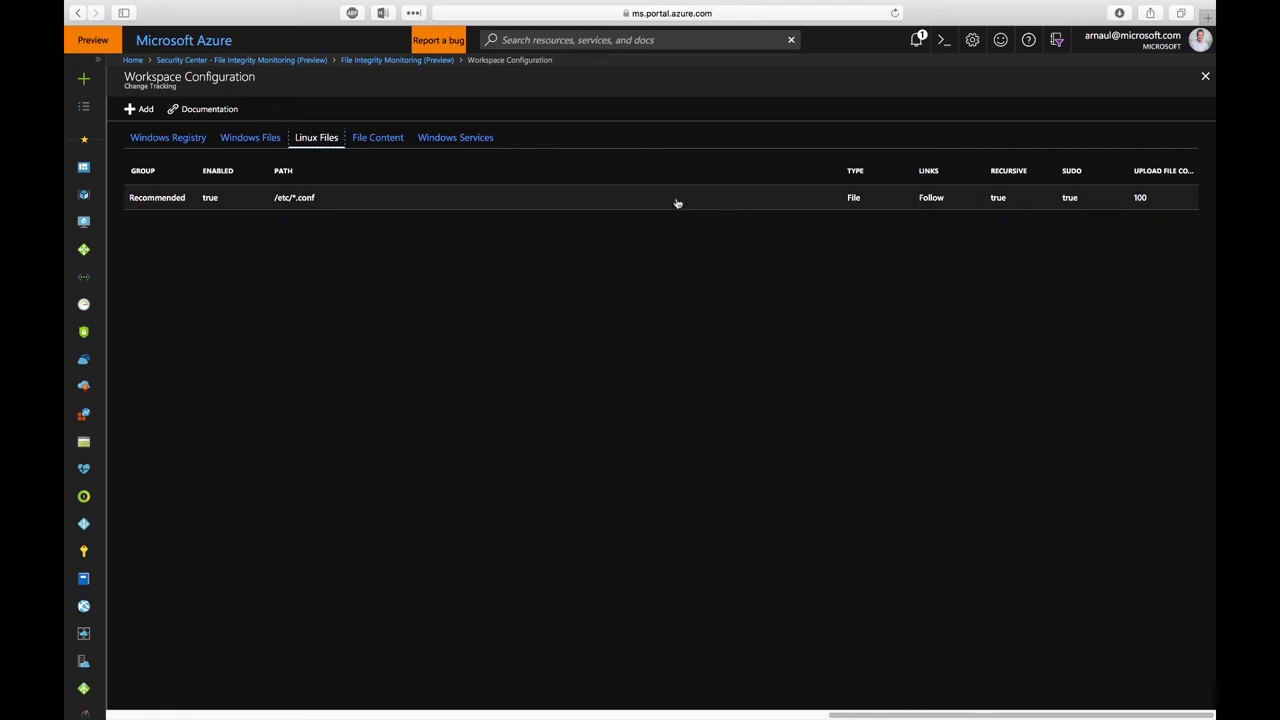
left_click(1205, 77)
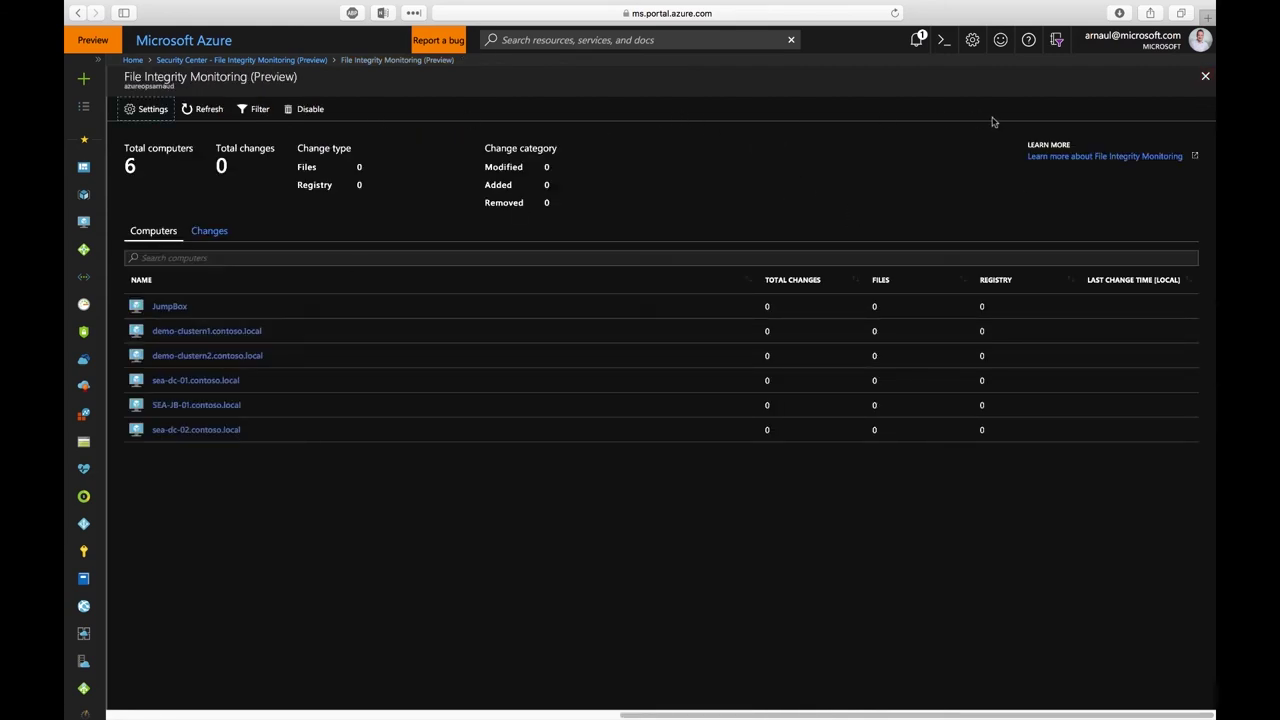
left_click(1207, 80)
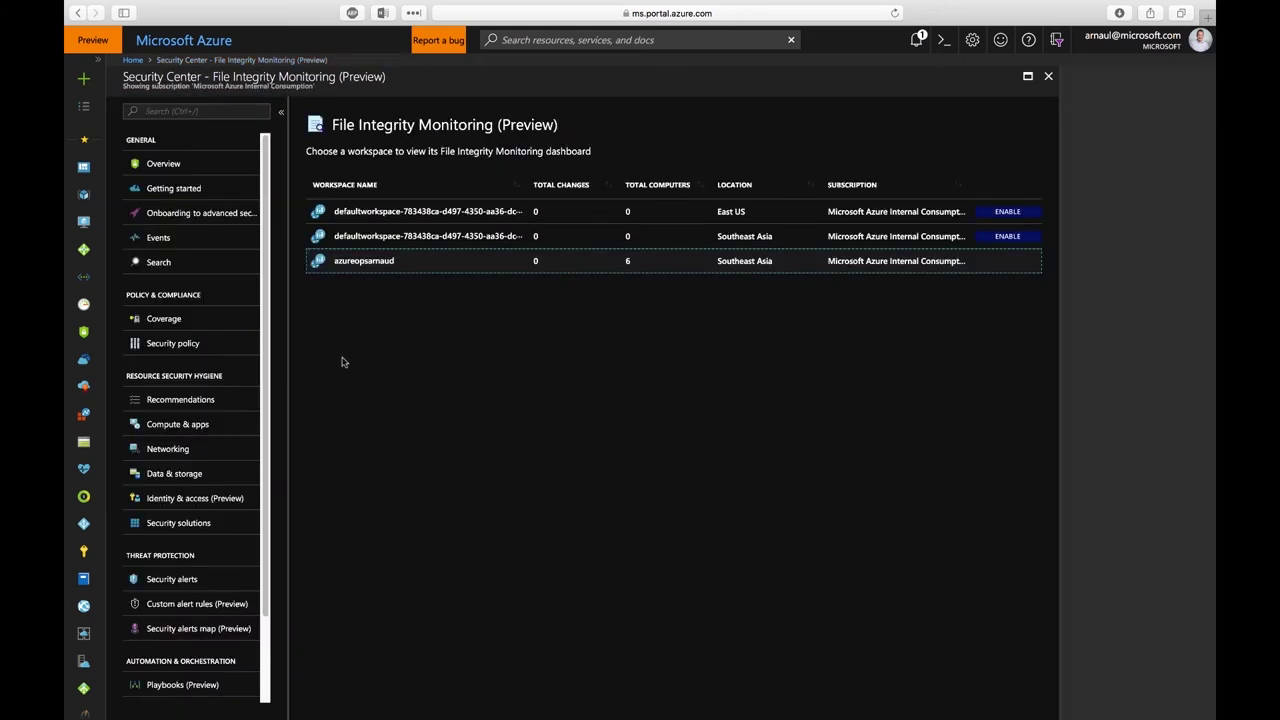
- View the adaptive application controls and expand the explanation of what application control is
scroll(227, 497, "down", 3)
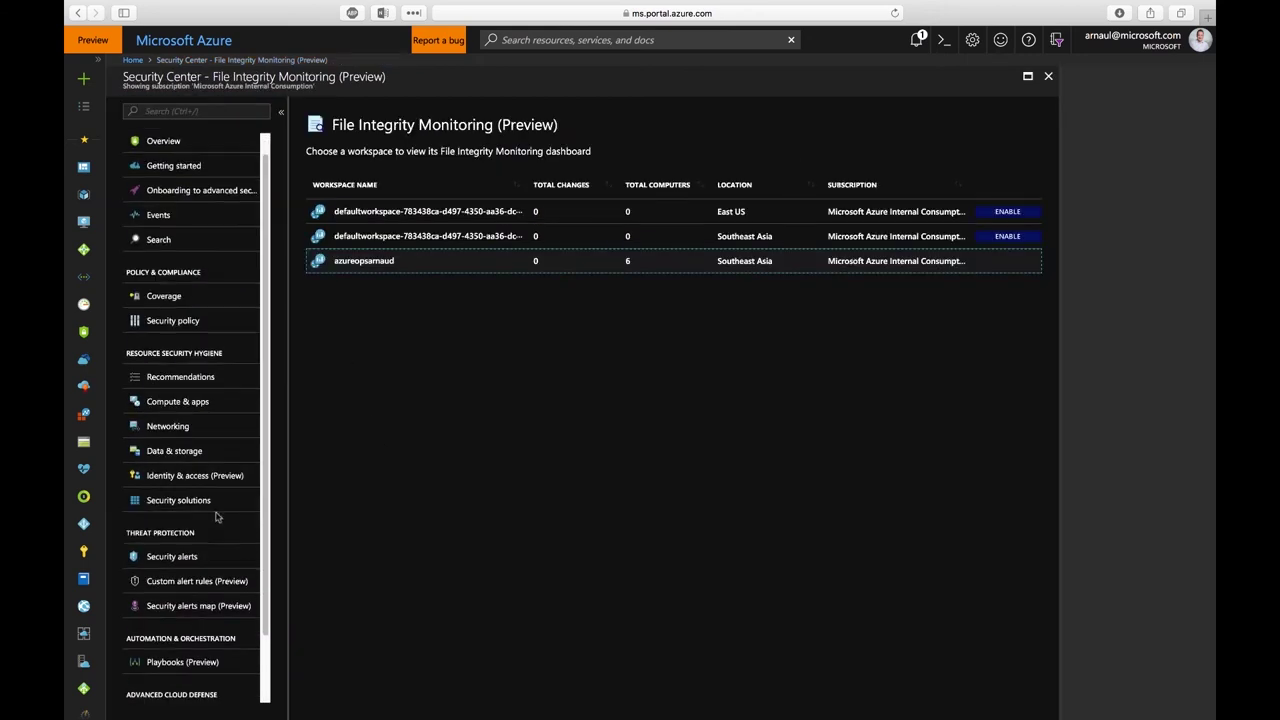
left_click(200, 642)
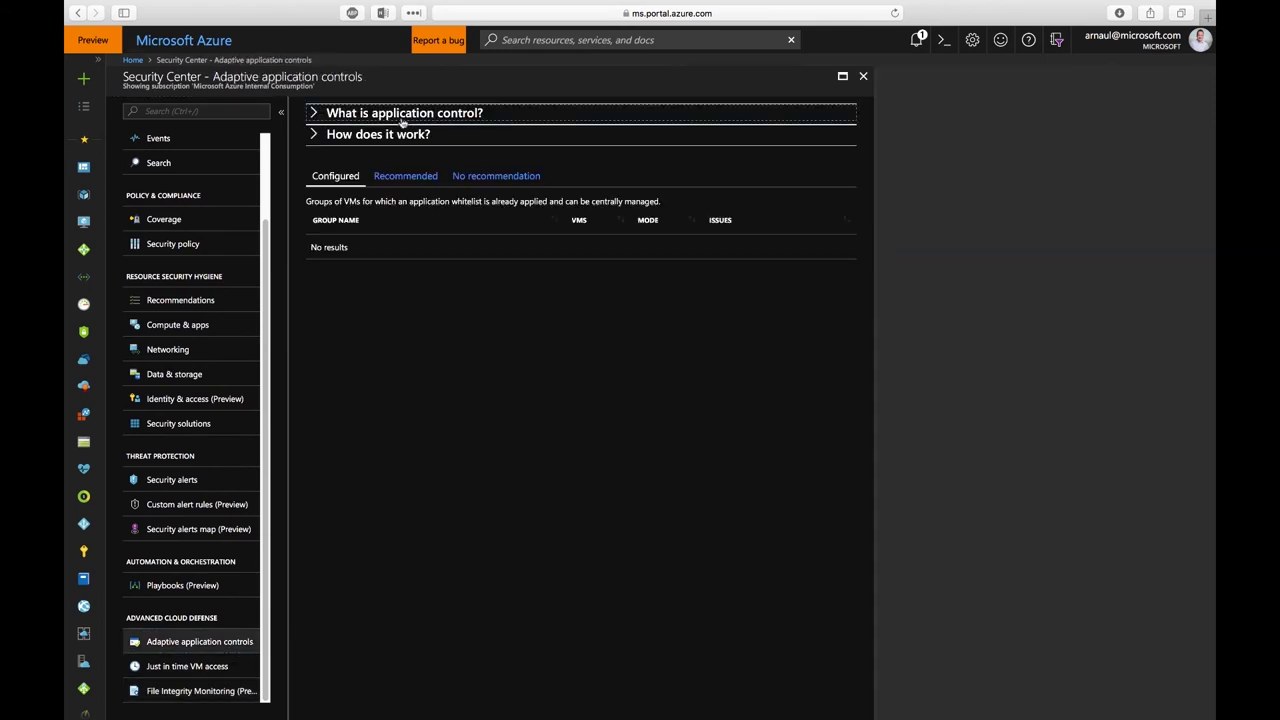
left_click(402, 115)
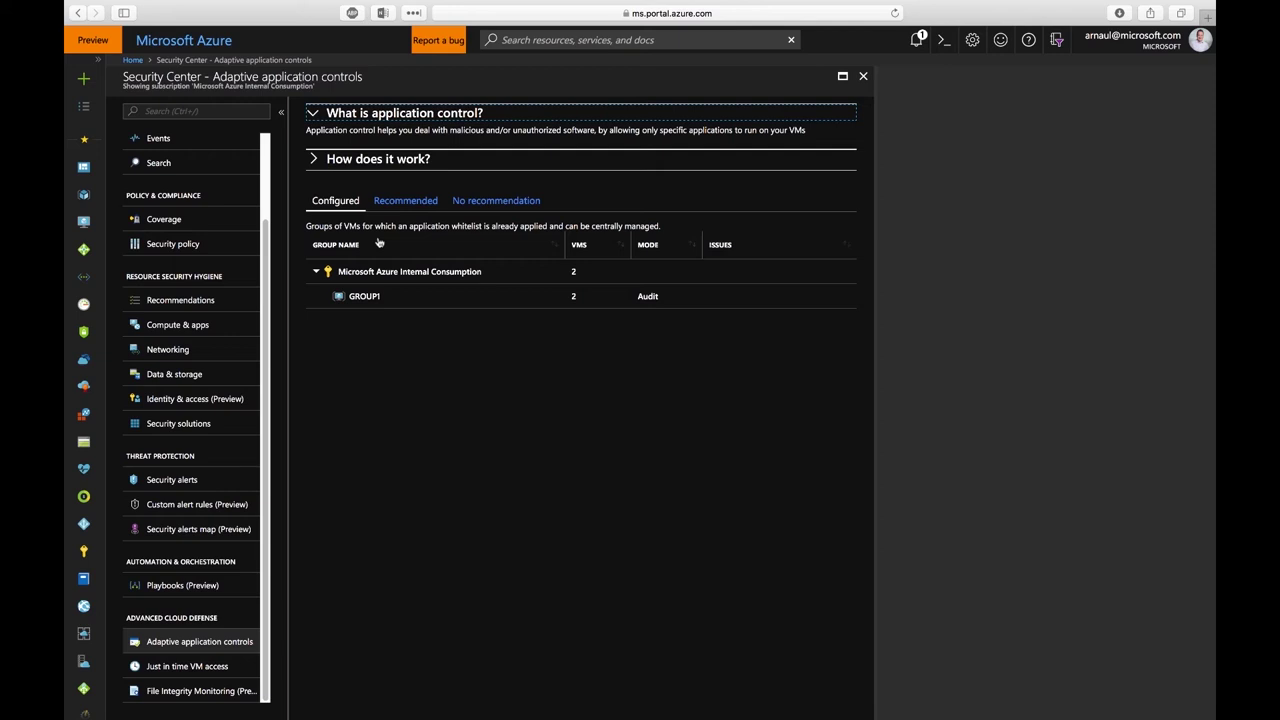
- Review GROUP1's application control policy, covering its configured virtual machines, policy extension, and publisher, path and hash whitelisting rules
left_click(390, 302)
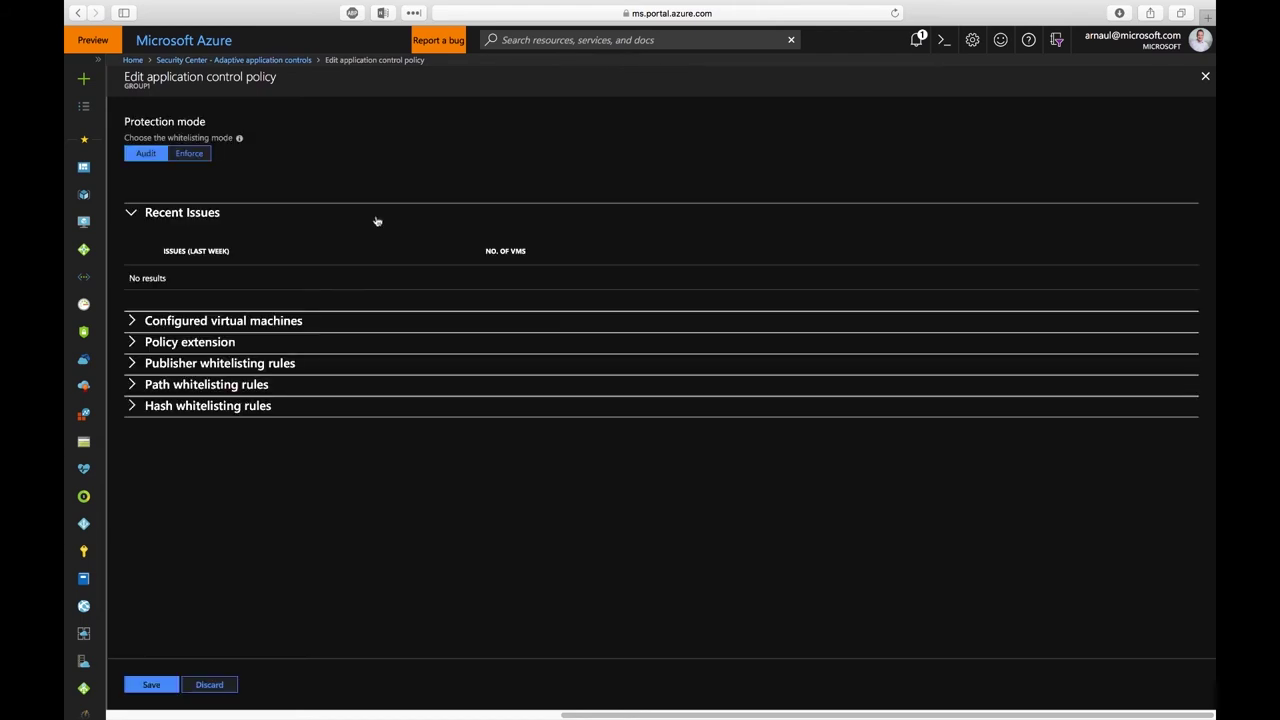
left_click(206, 322)
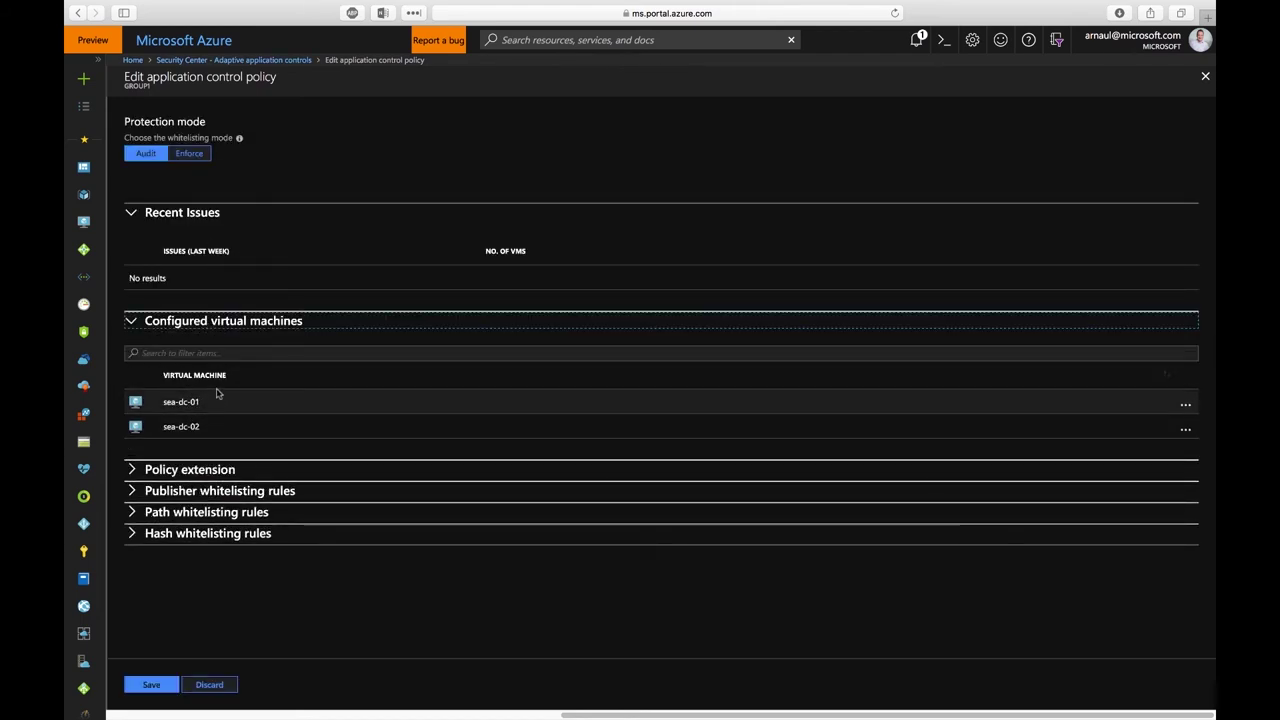
left_click(234, 470)
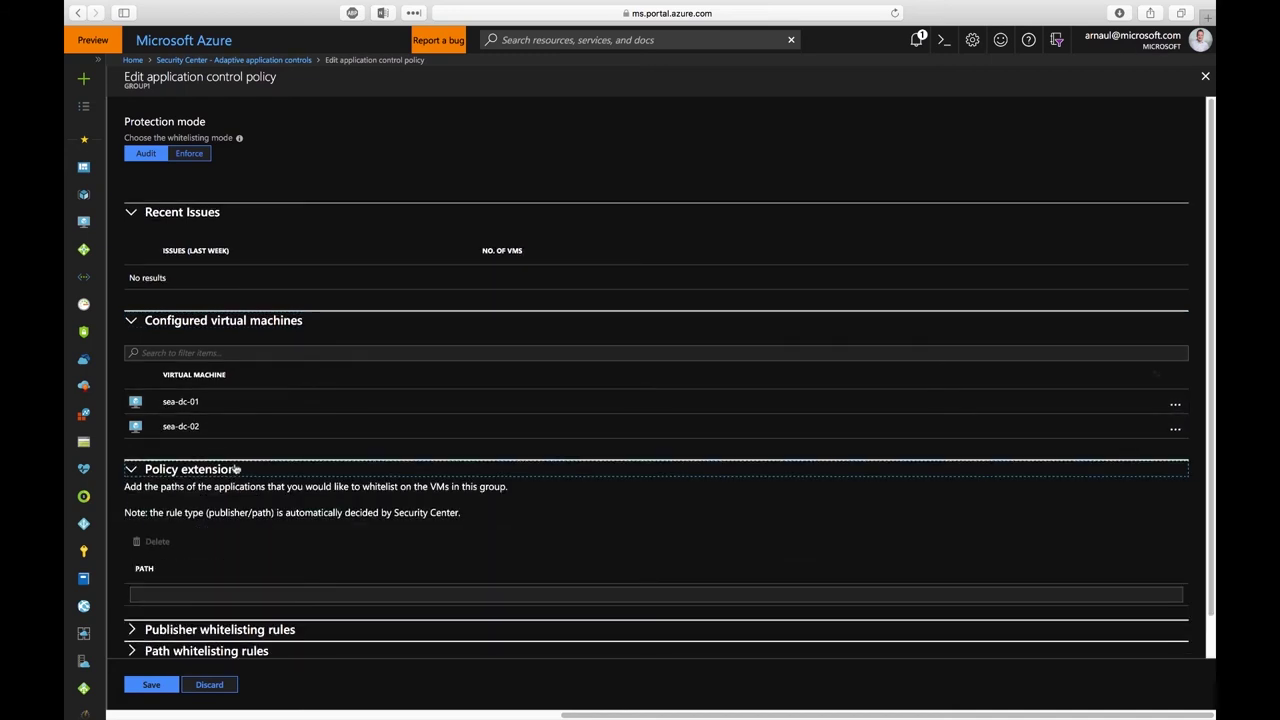
scroll(236, 470, "down", 1)
left_click(248, 595)
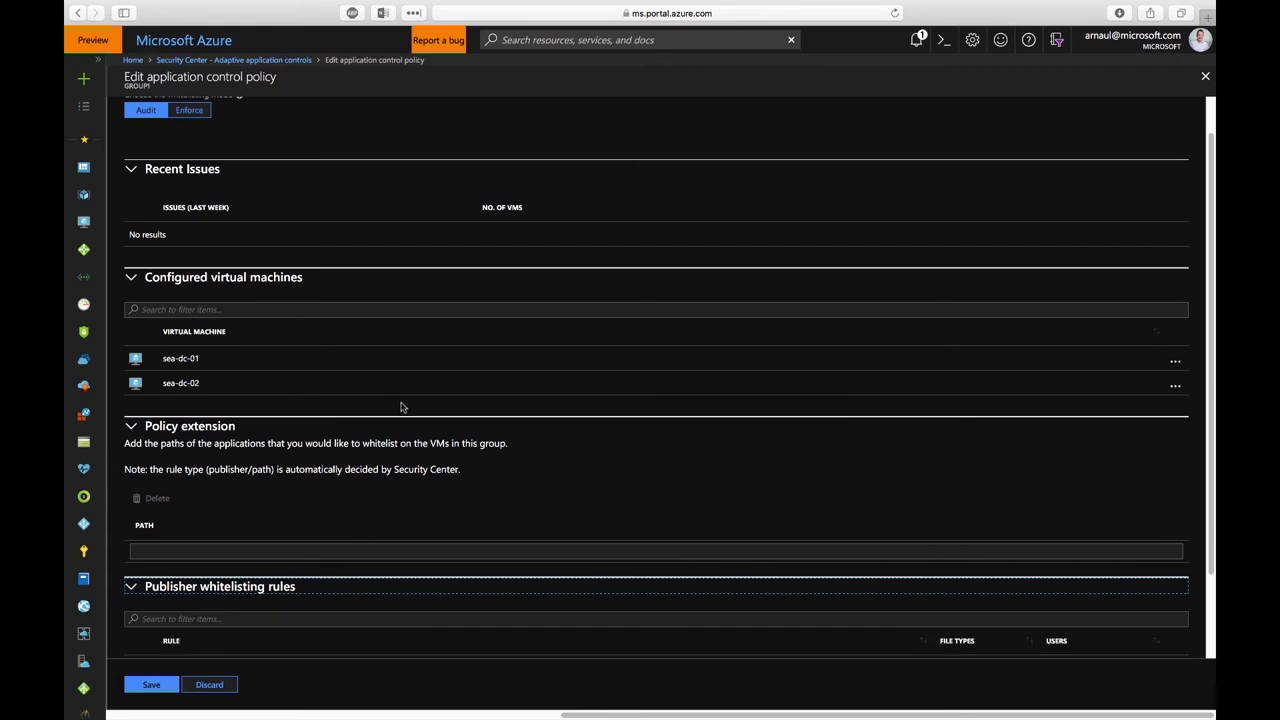
scroll(400, 406, "down", 2)
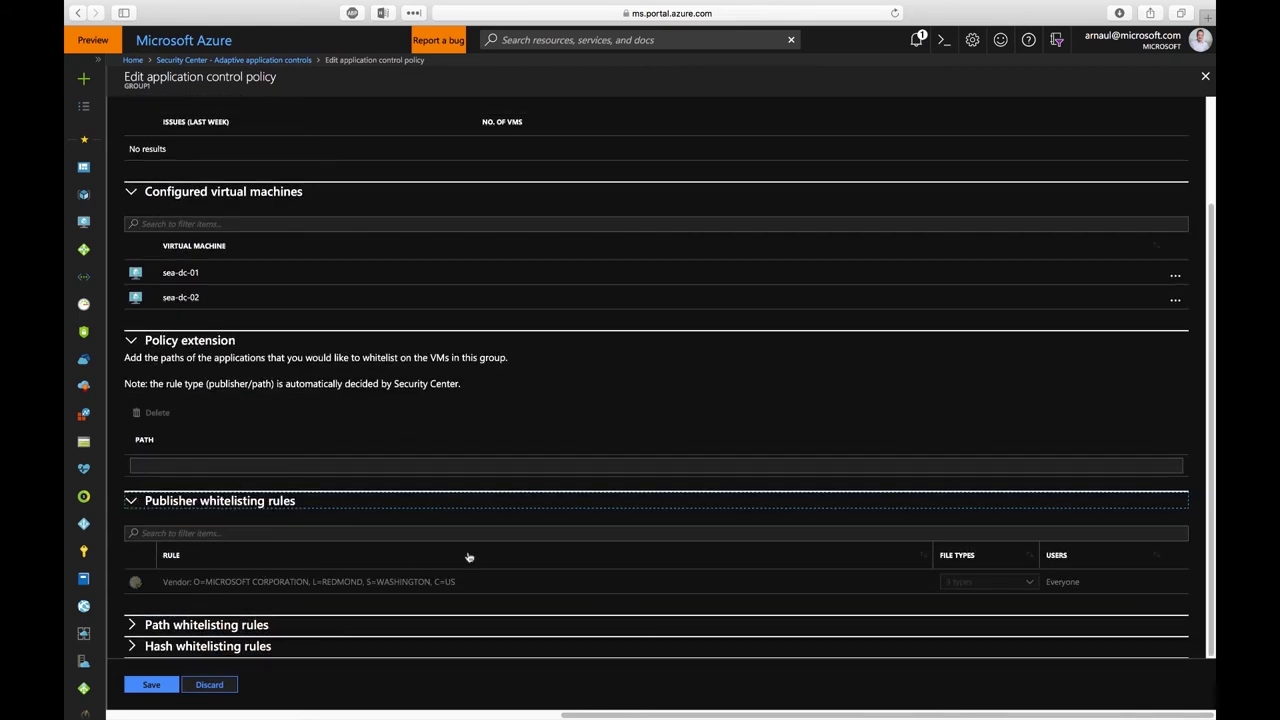
left_click(420, 581)
left_click_drag(470, 583, 165, 590)
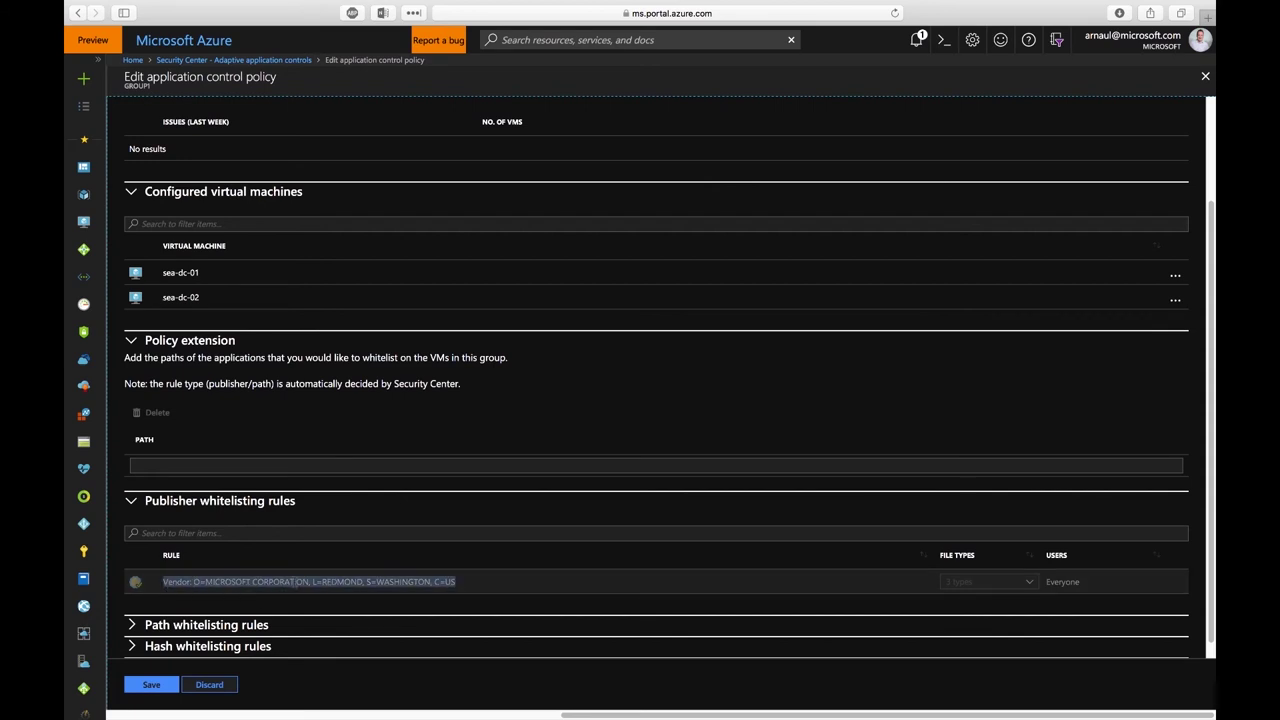
scroll(294, 583, "down", 2)
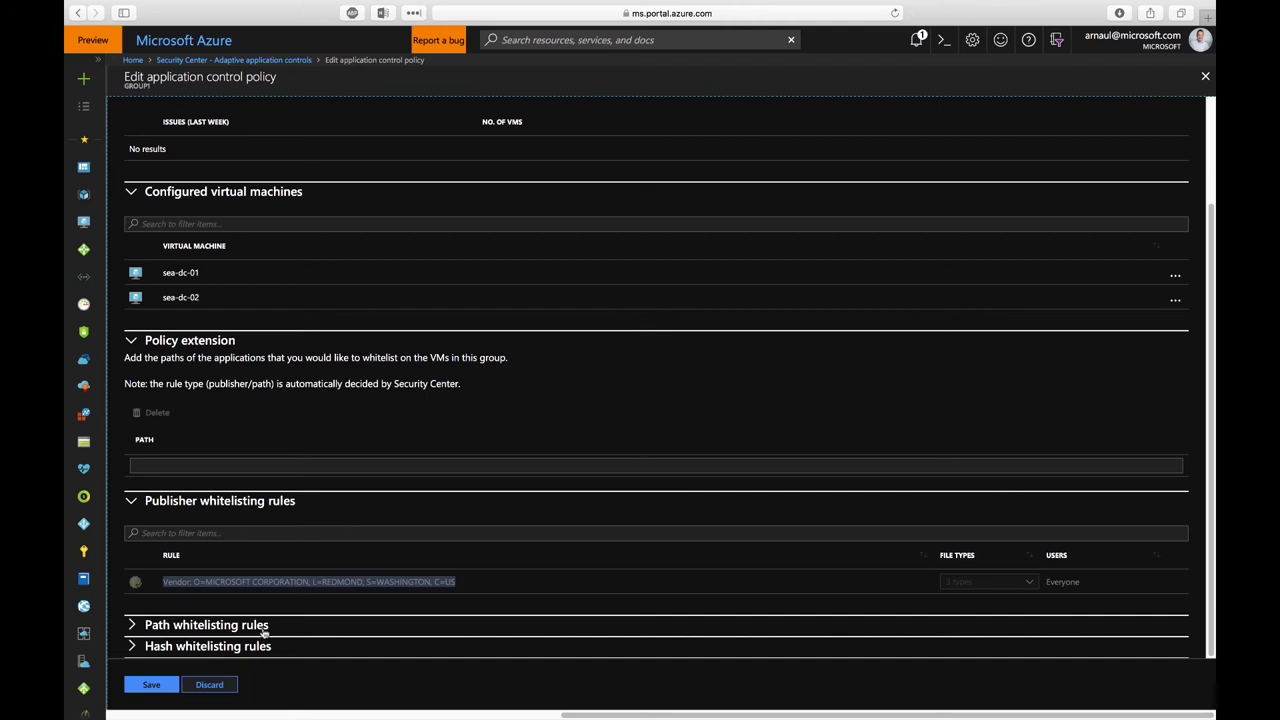
left_click(229, 627)
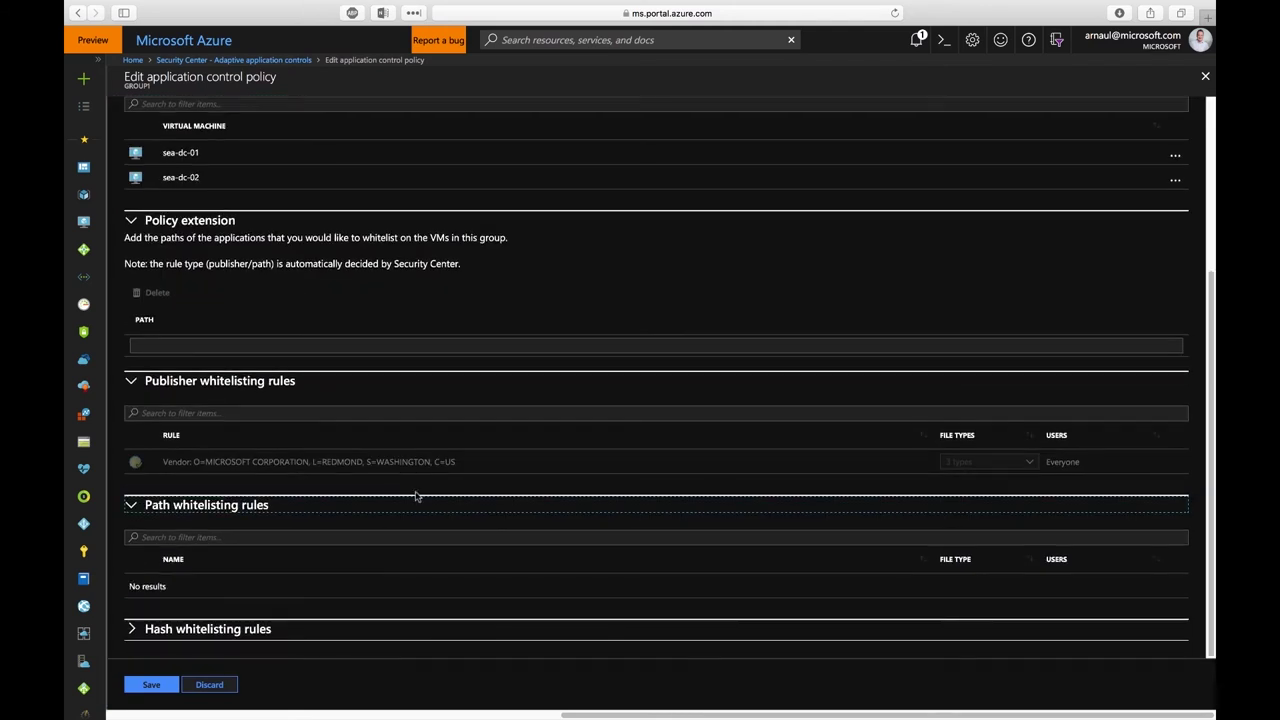
left_click(240, 646)
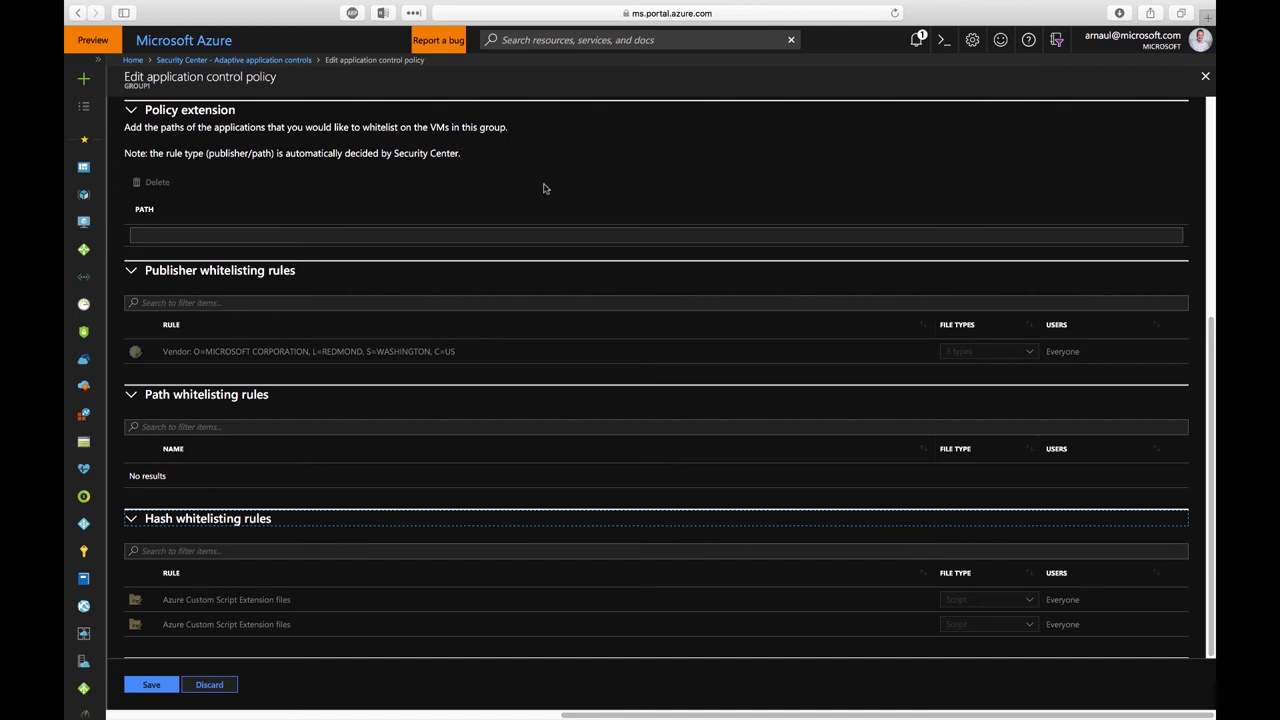
left_click(1205, 78)
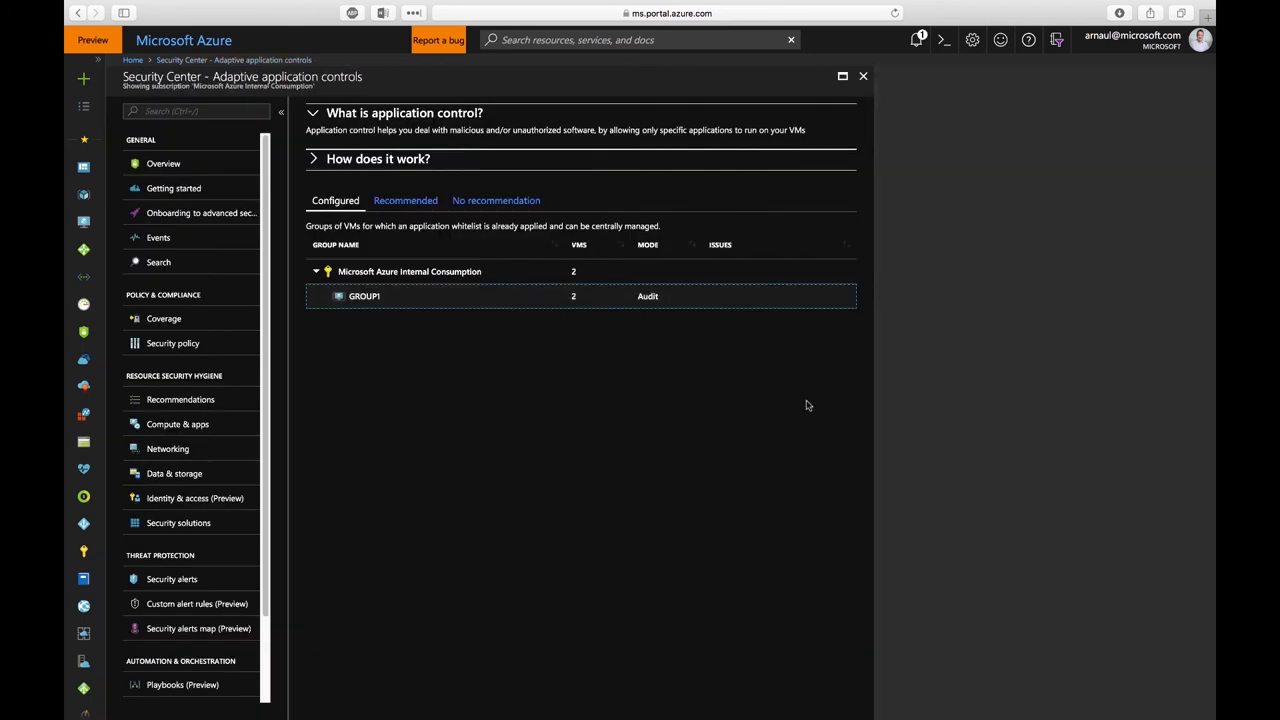
- View the VMs recommended for just in time access and open the JIT access configuration for JumpBox
scroll(171, 671, "down", 3)
left_click(170, 674)
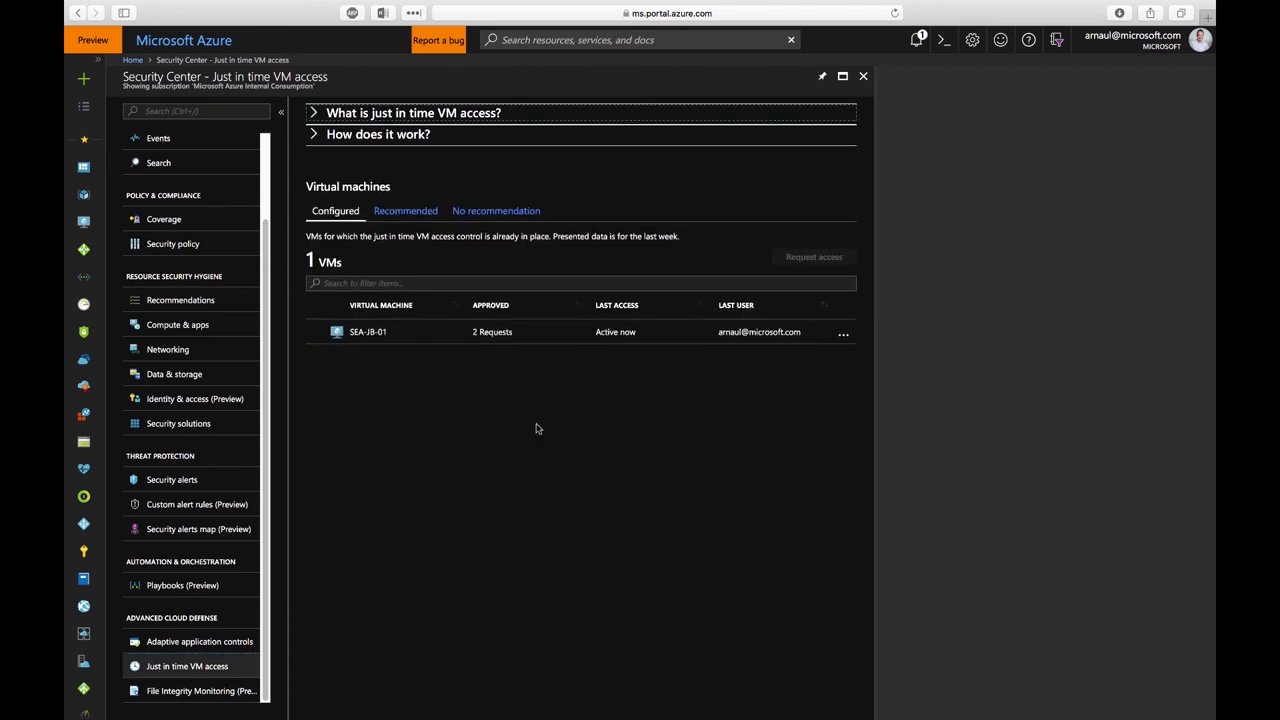
left_click(426, 219)
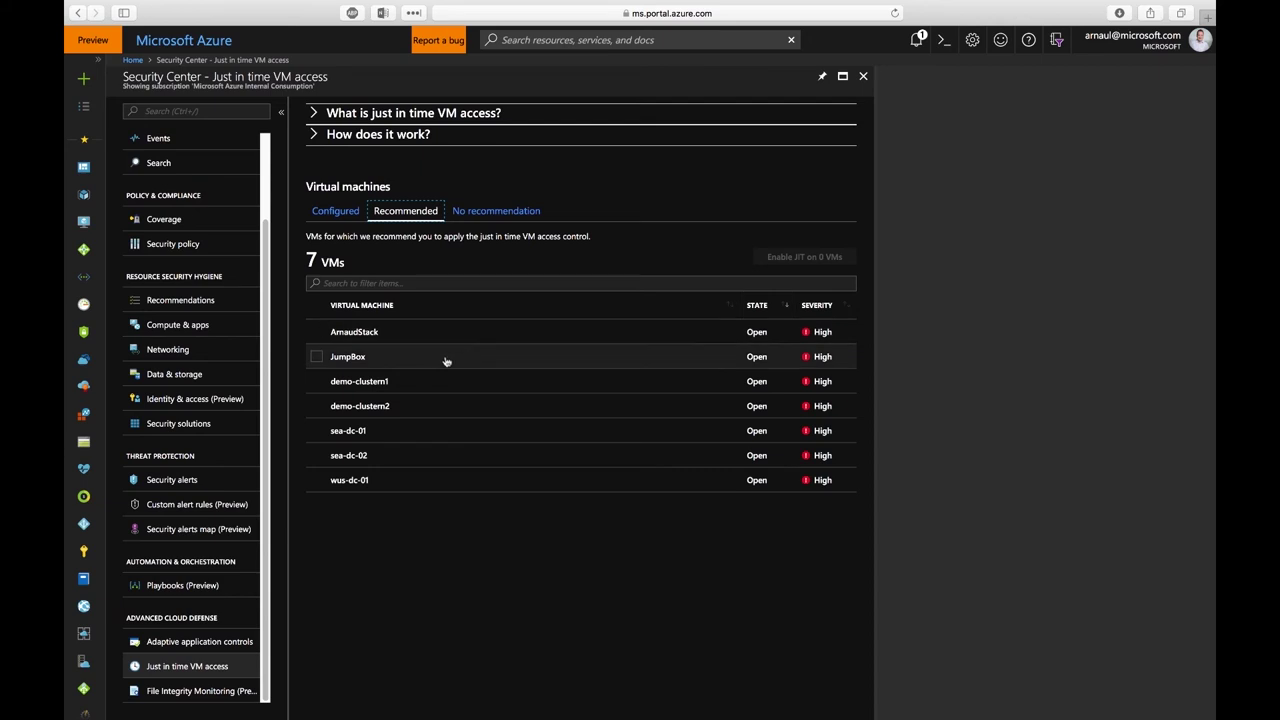
left_click(386, 358)
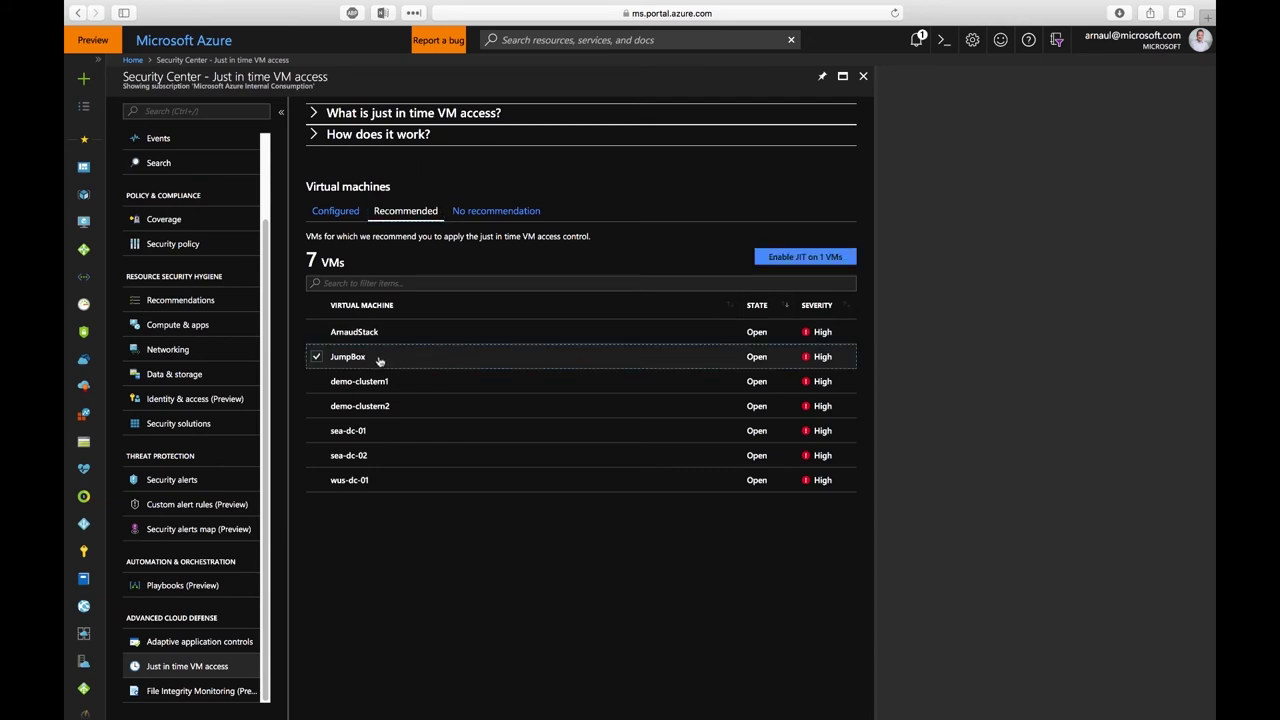
left_click(813, 262)
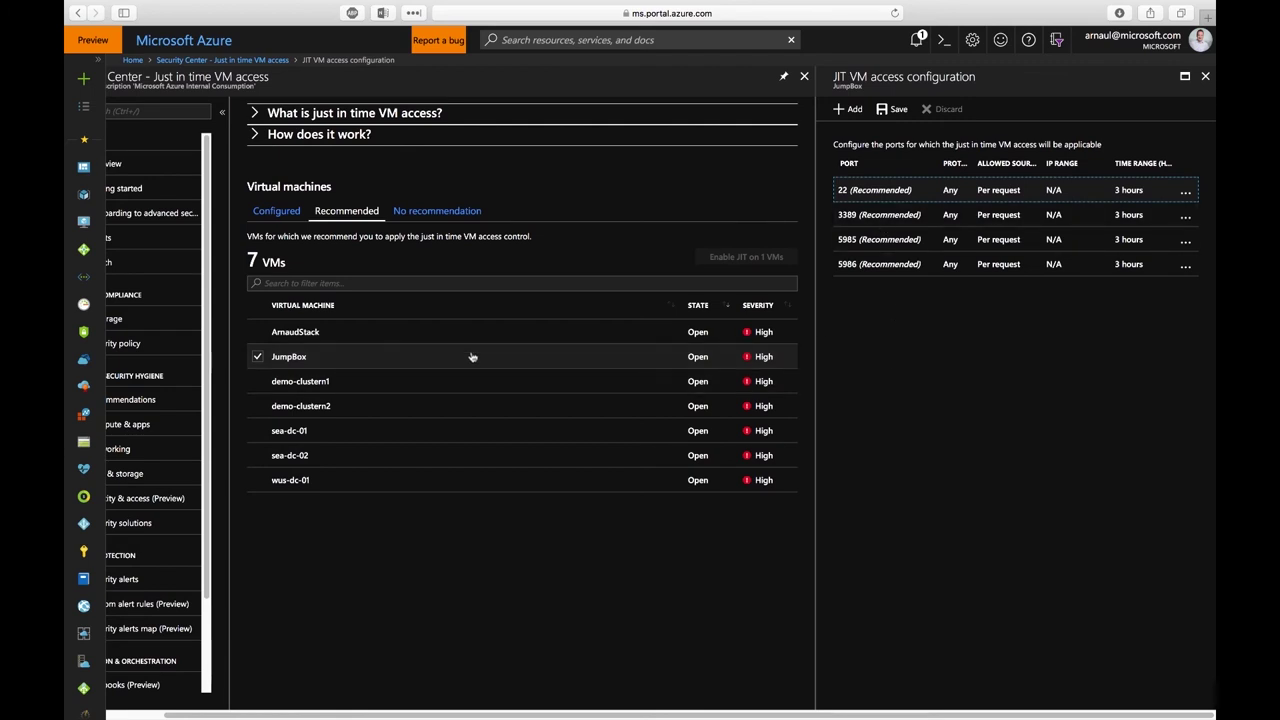
- Try setting JumpBox's port 22 rule to TCP with a maximum request time of 1 hour, and discard the edits
left_click(857, 197)
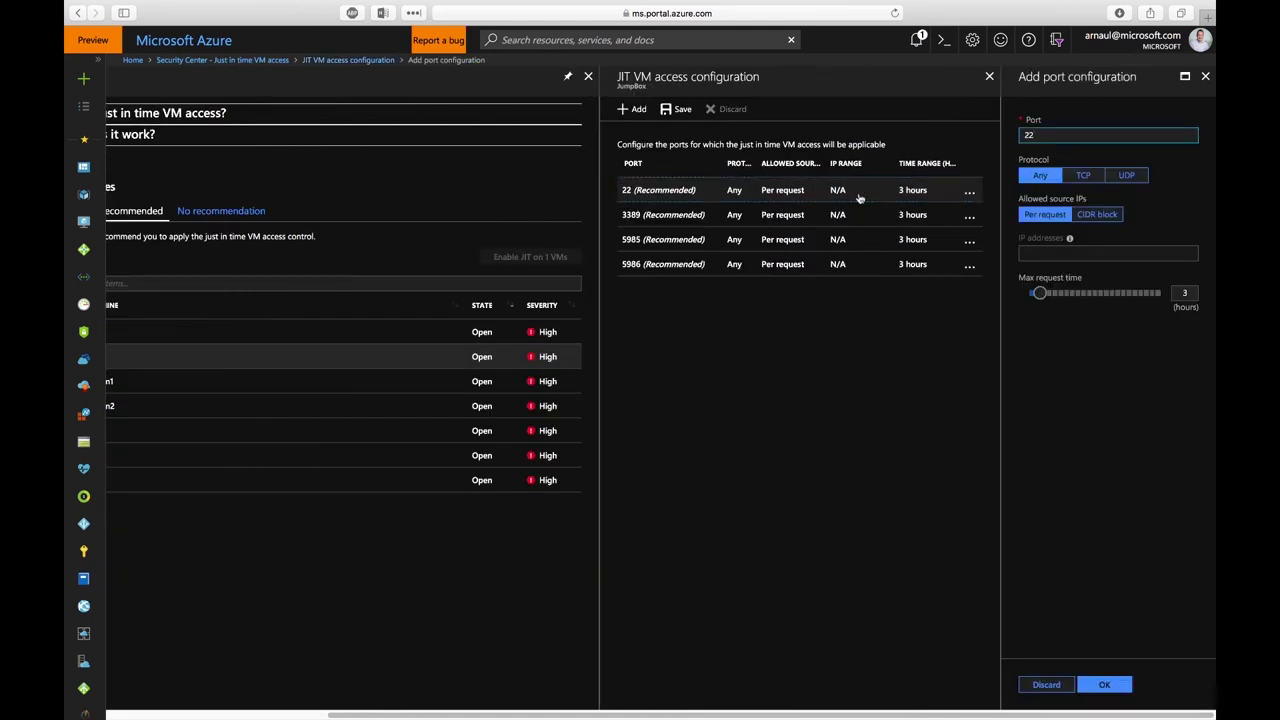
left_click(1088, 176)
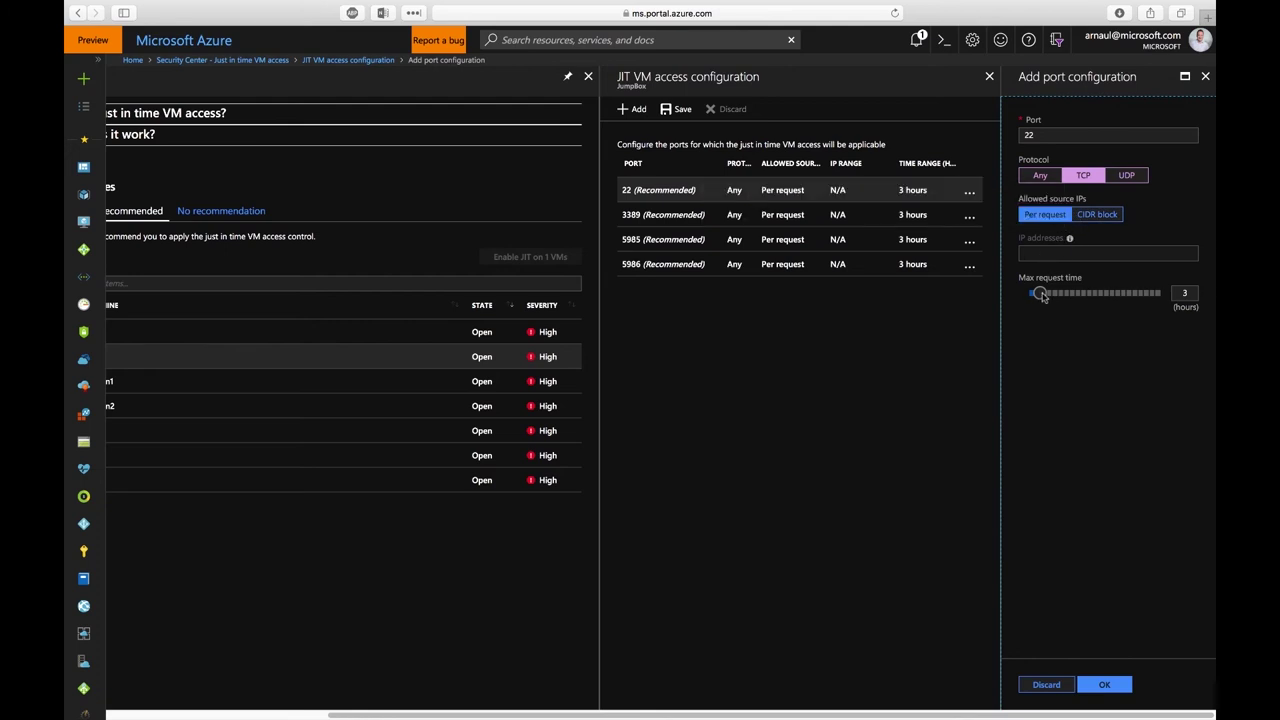
left_click_drag(1040, 293, 1029, 294)
left_click(1207, 80)
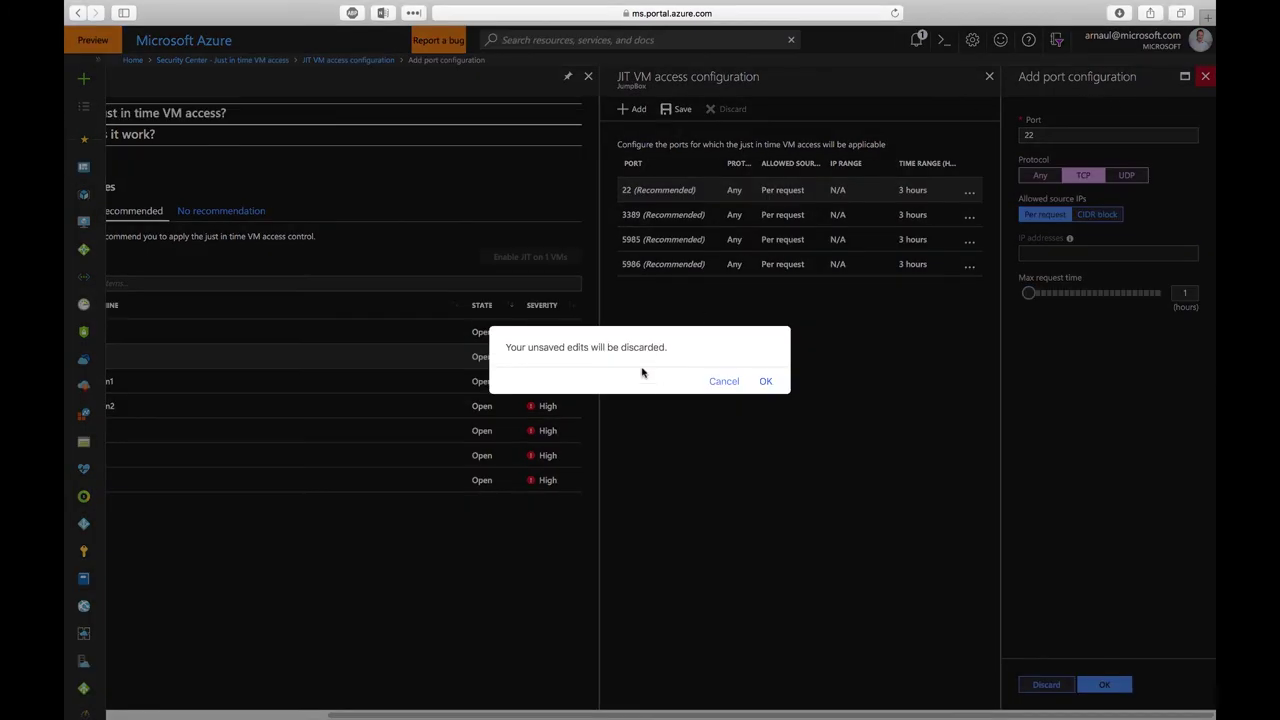
left_click(766, 381)
- Request just in time access to the configured VM SEA-JB-01, opening port 3389 for My IP with a 2-hour time range
left_click(270, 212)
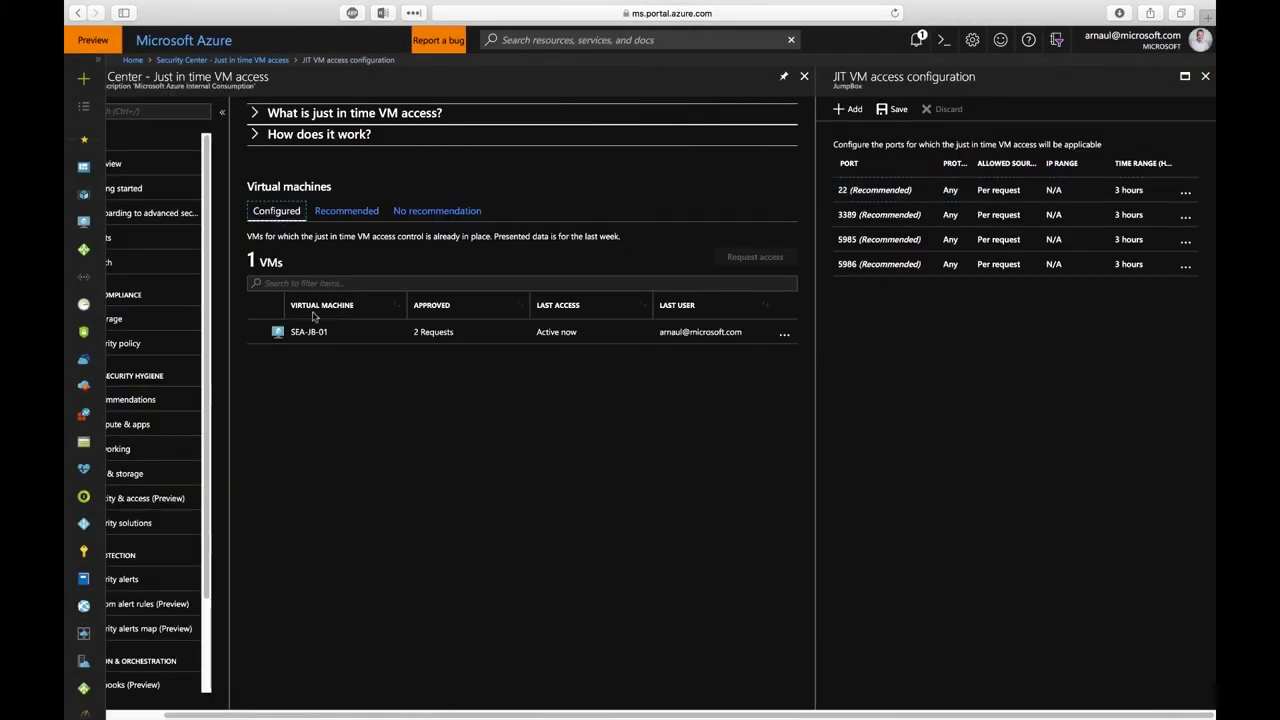
left_click(462, 341)
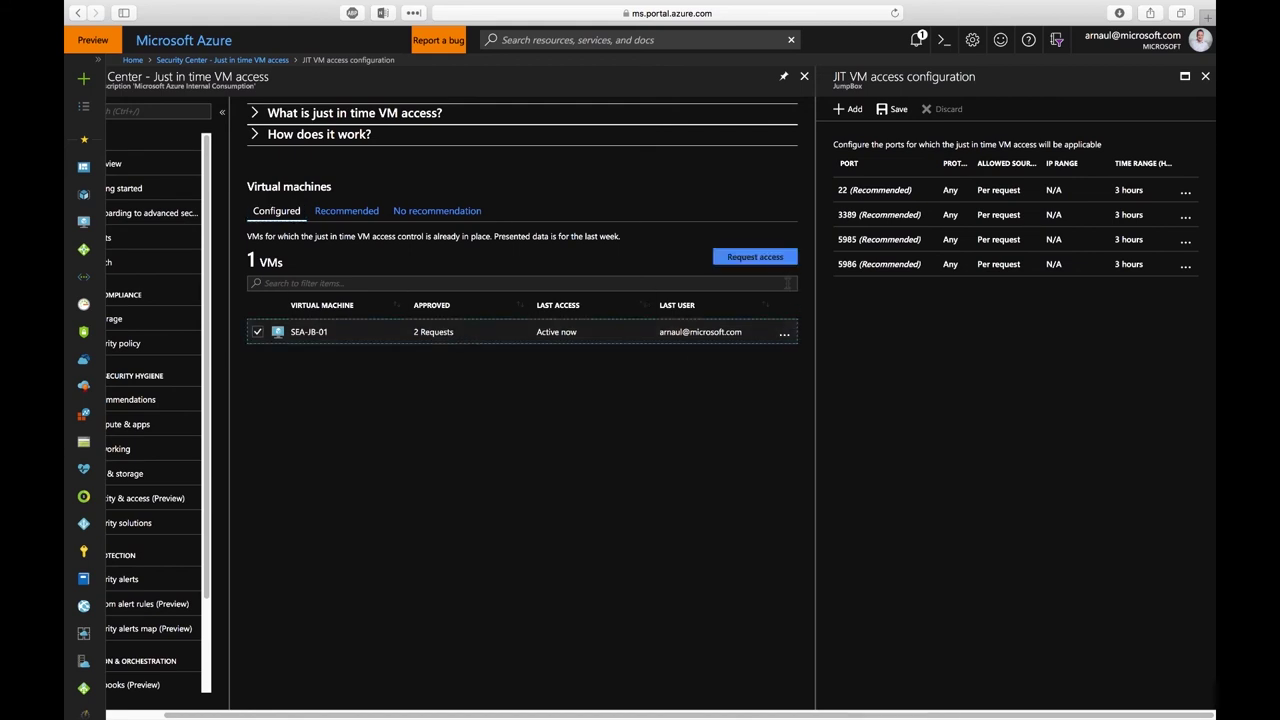
left_click(770, 258)
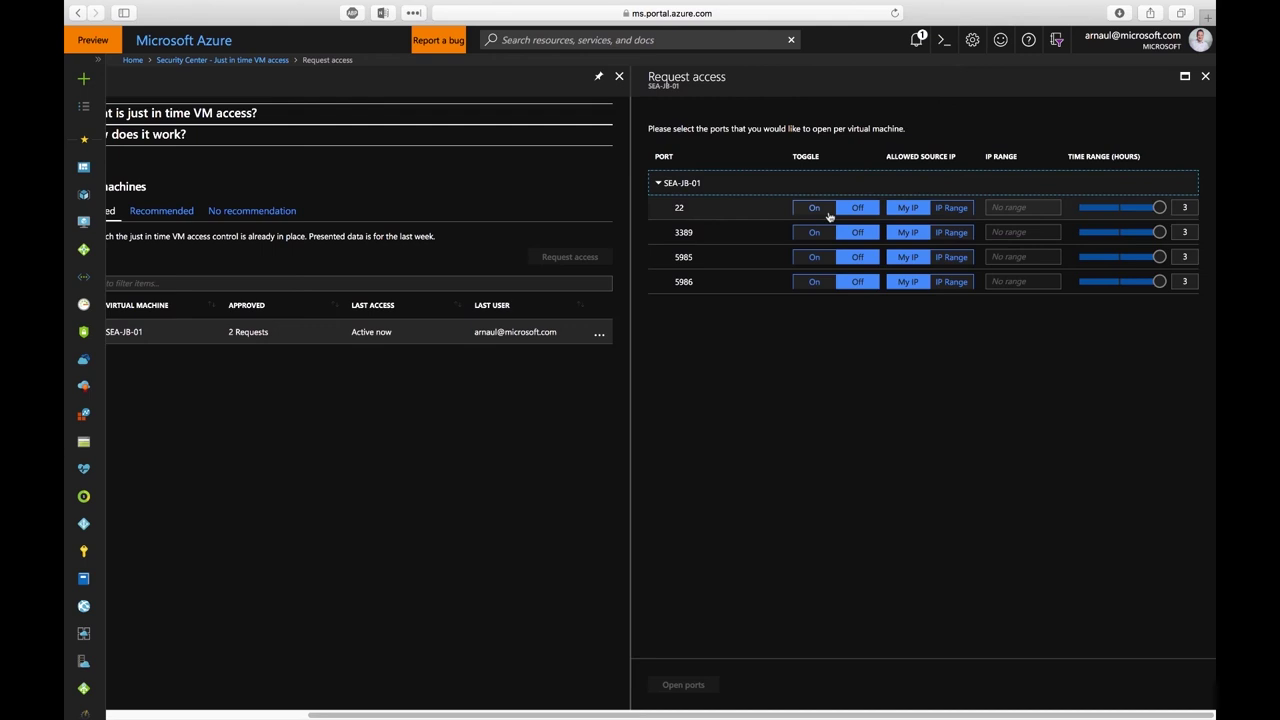
left_click(814, 233)
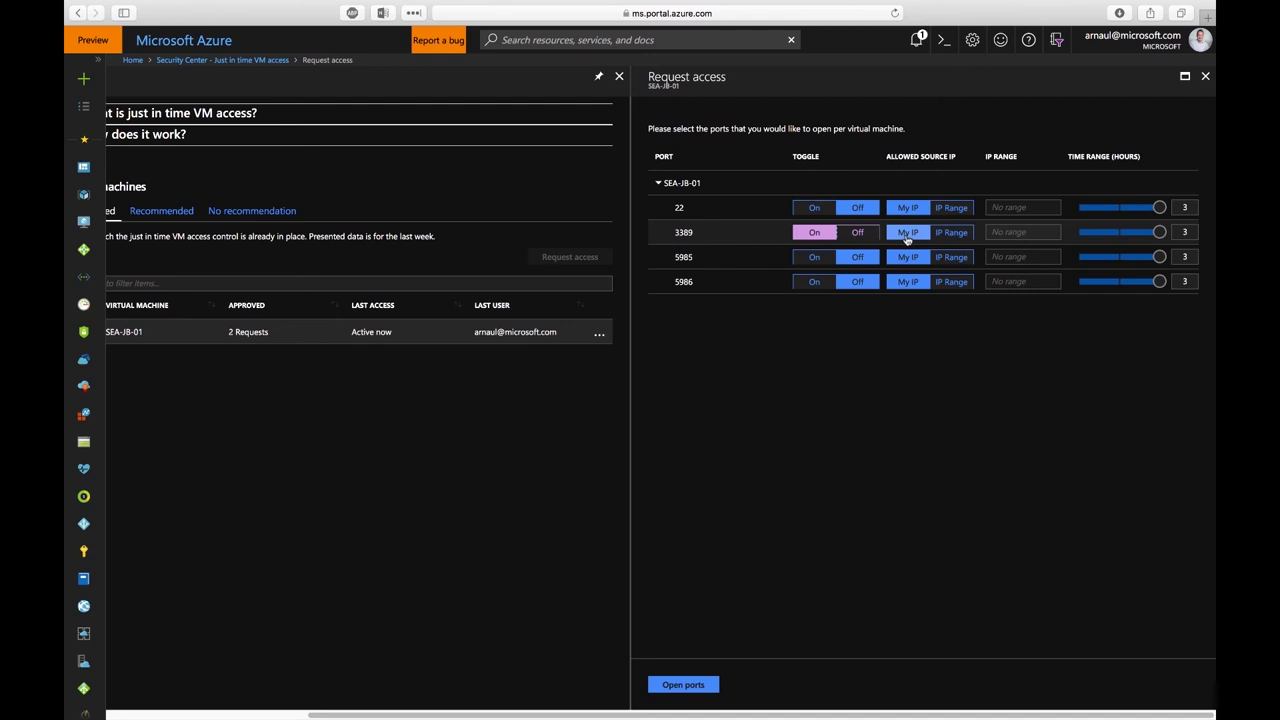
left_click_drag(1160, 234, 1119, 236)
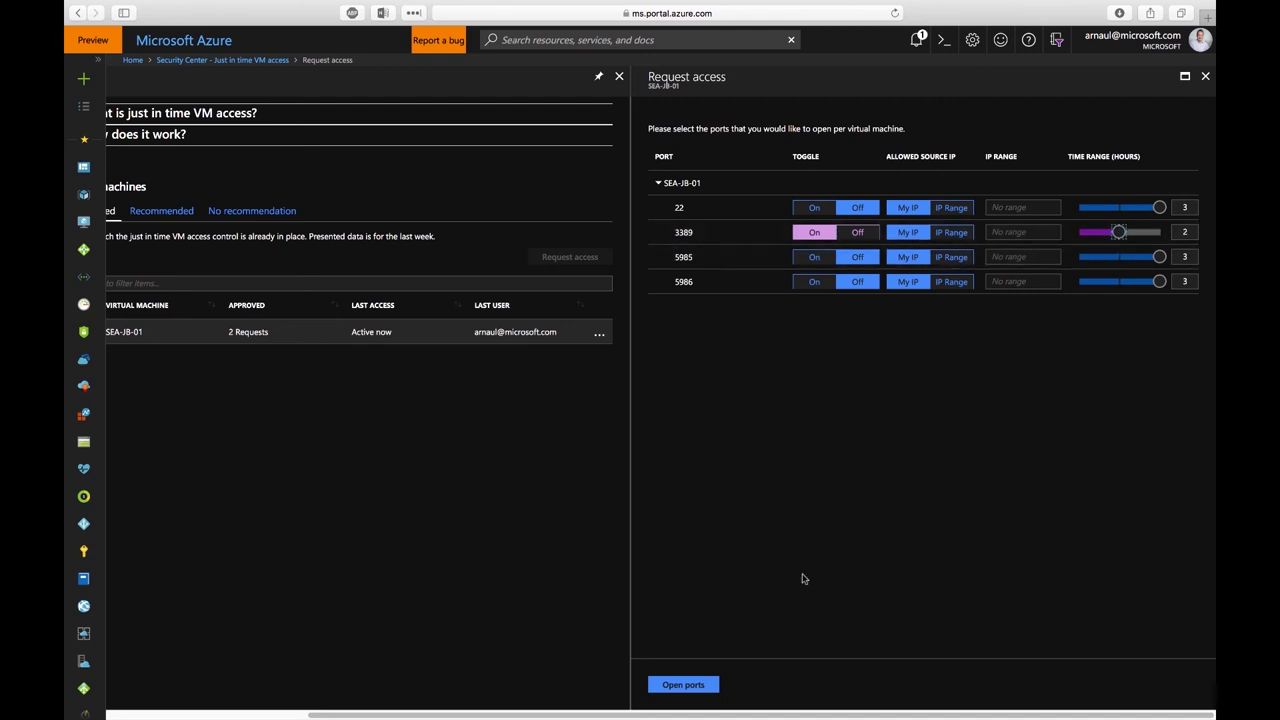
left_click(700, 685)
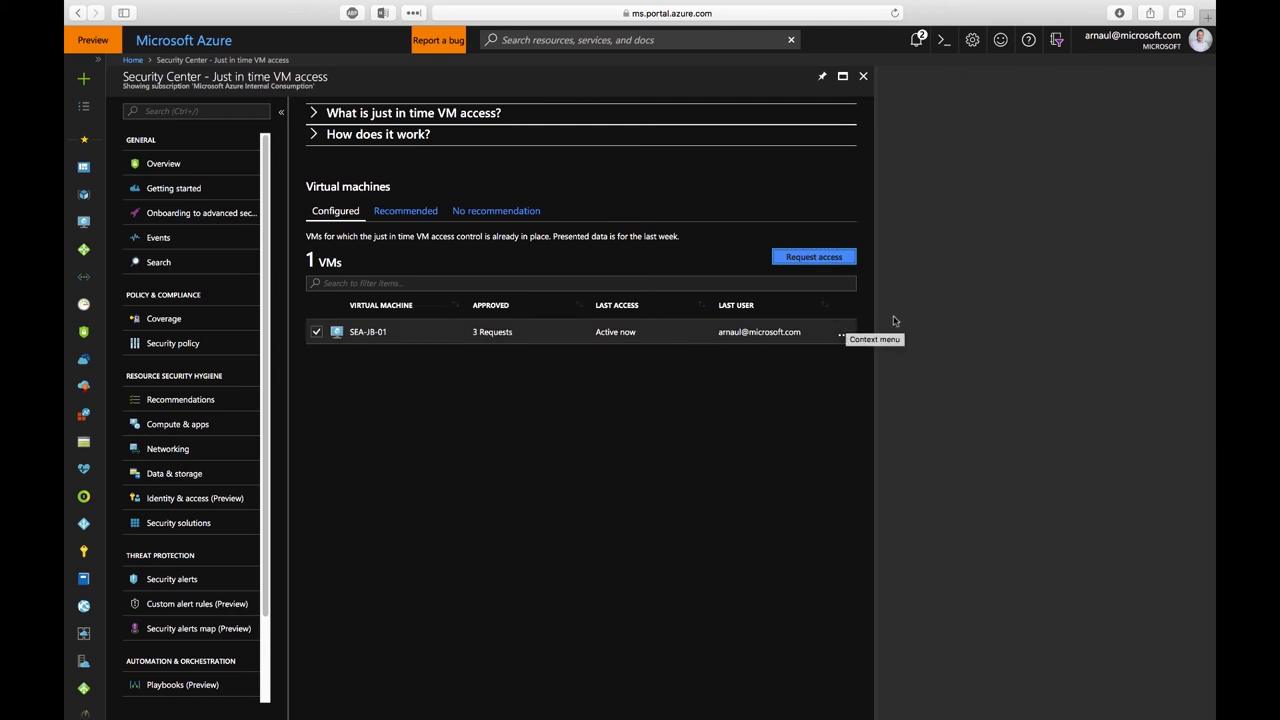
- Inspect the JSON of the Initiate JIT Network Access Policy event in SEA-JB-01's activity log, and open the alert rule form for it
left_click(843, 333)
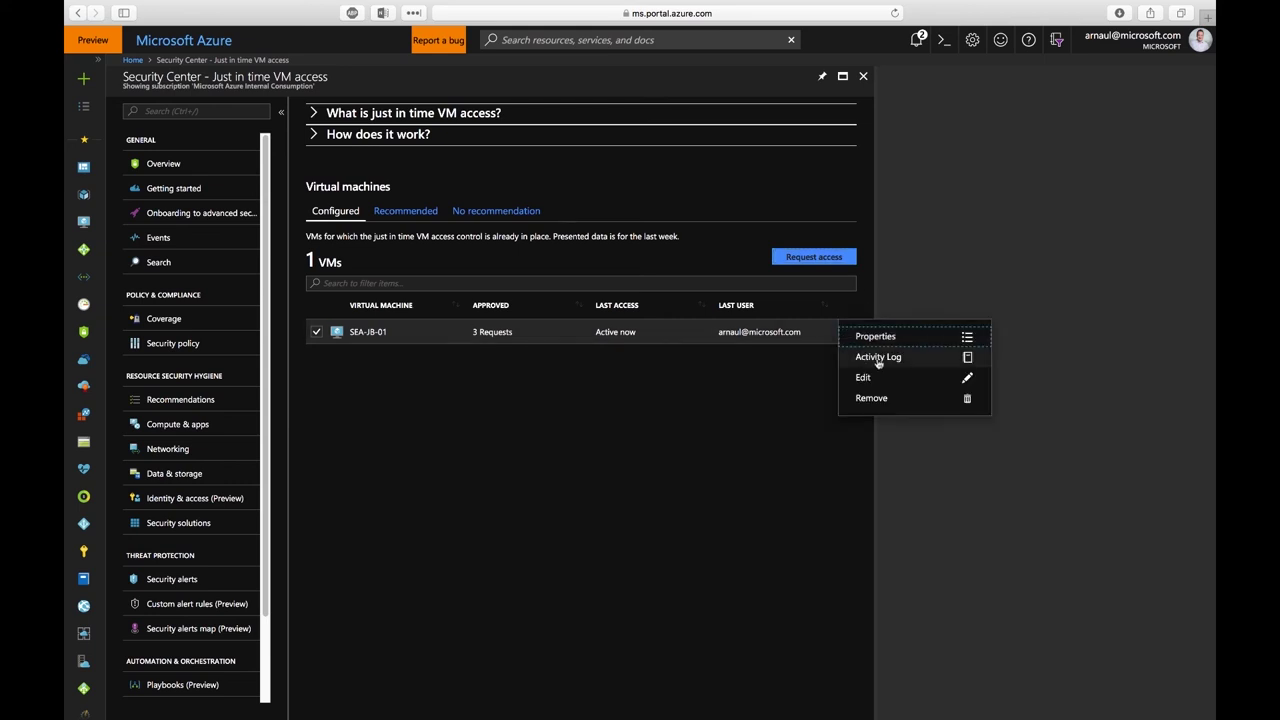
left_click(874, 359)
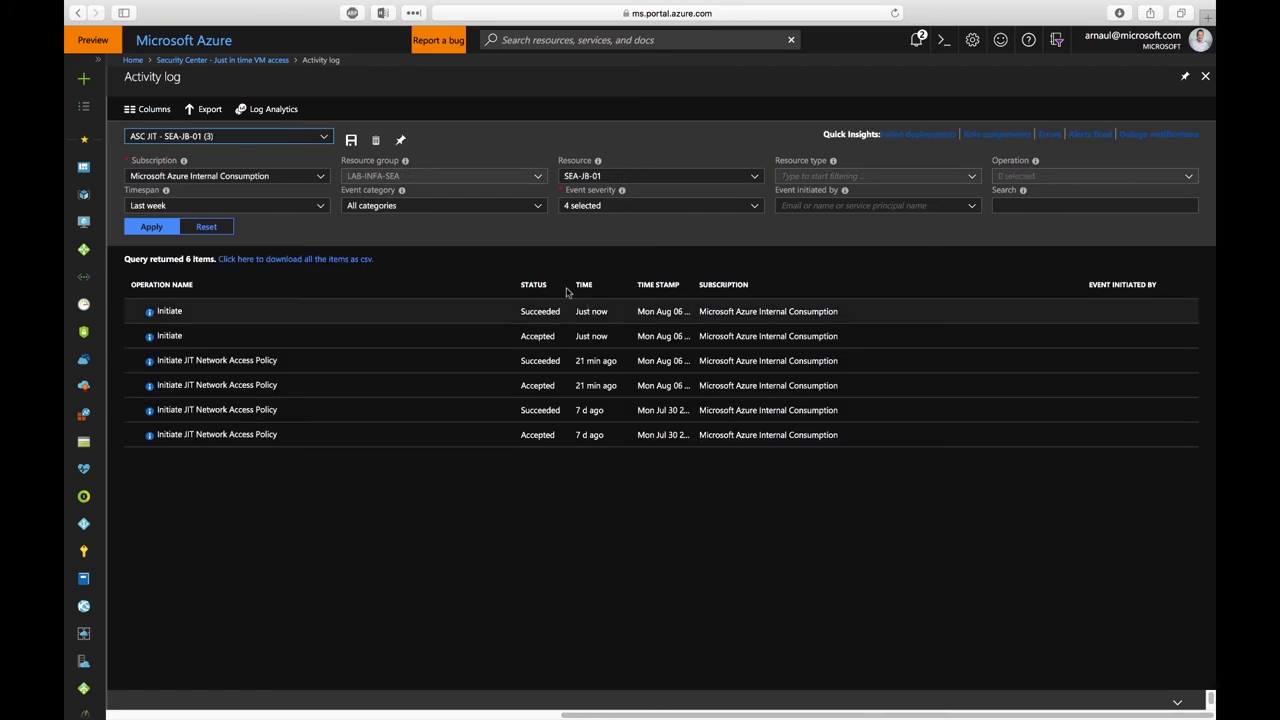
left_click(250, 360)
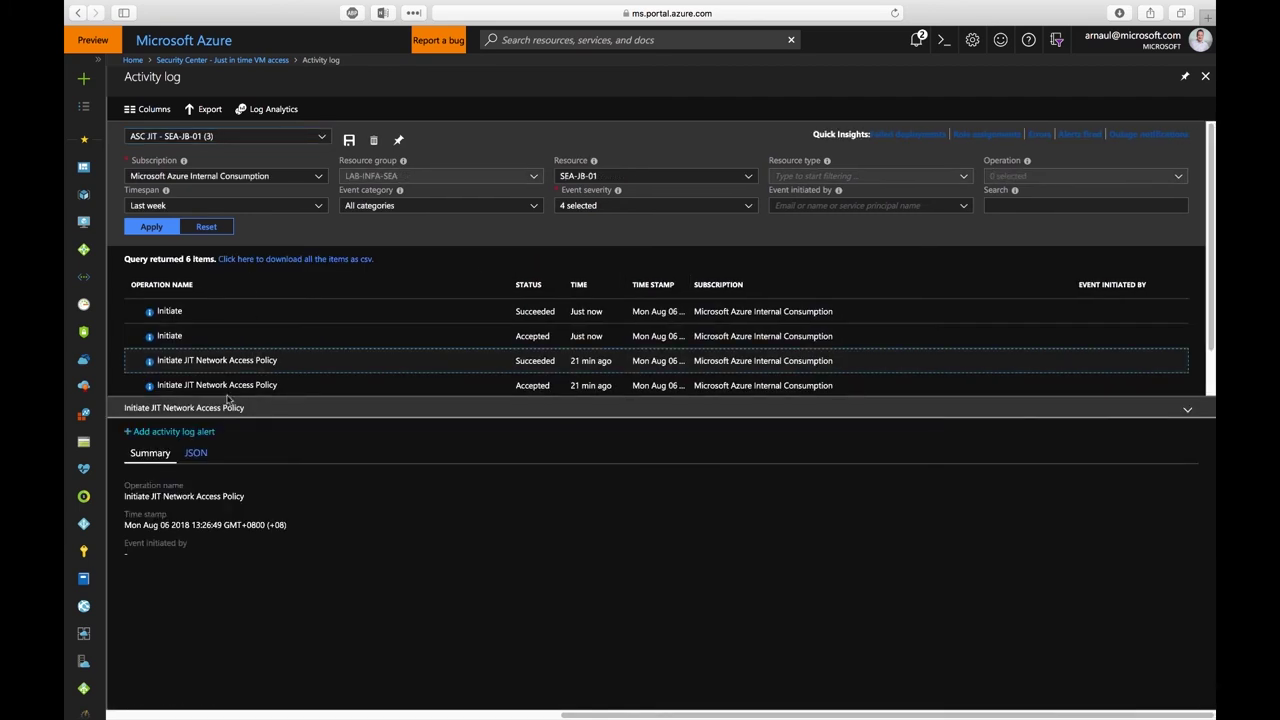
left_click(196, 453)
scroll(683, 614, "down", 10)
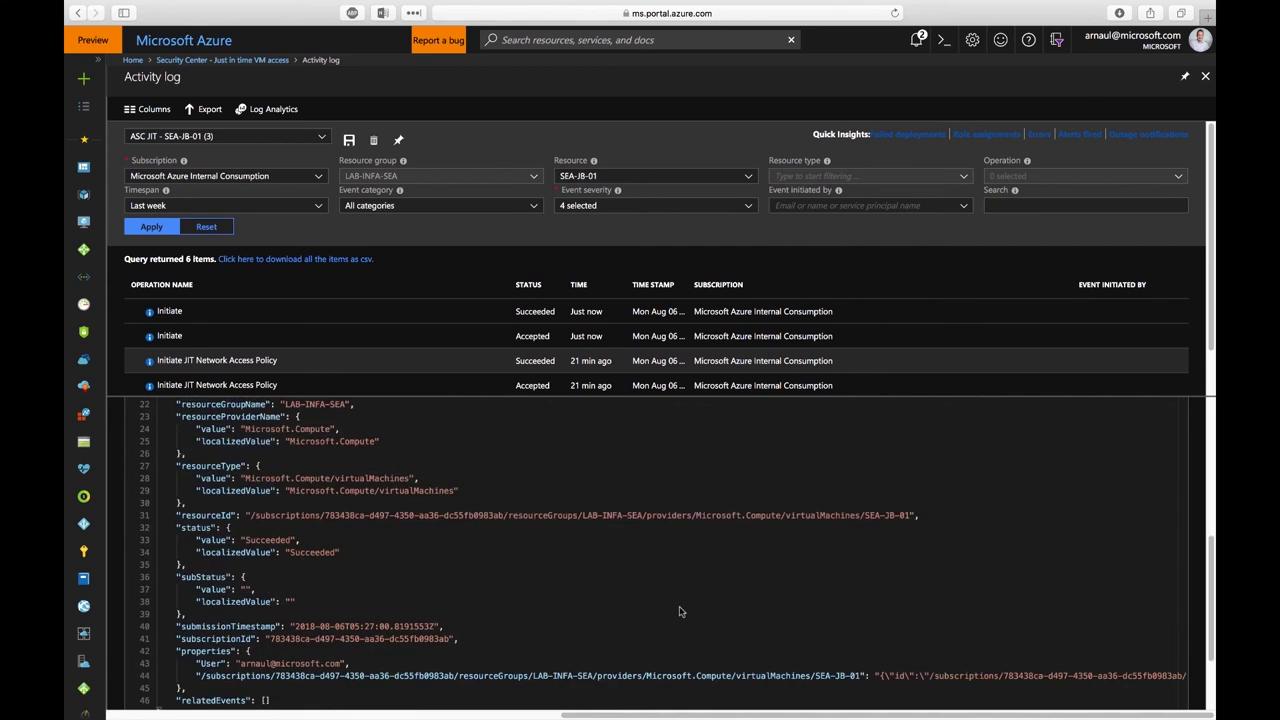
scroll(640, 611, "up", 10)
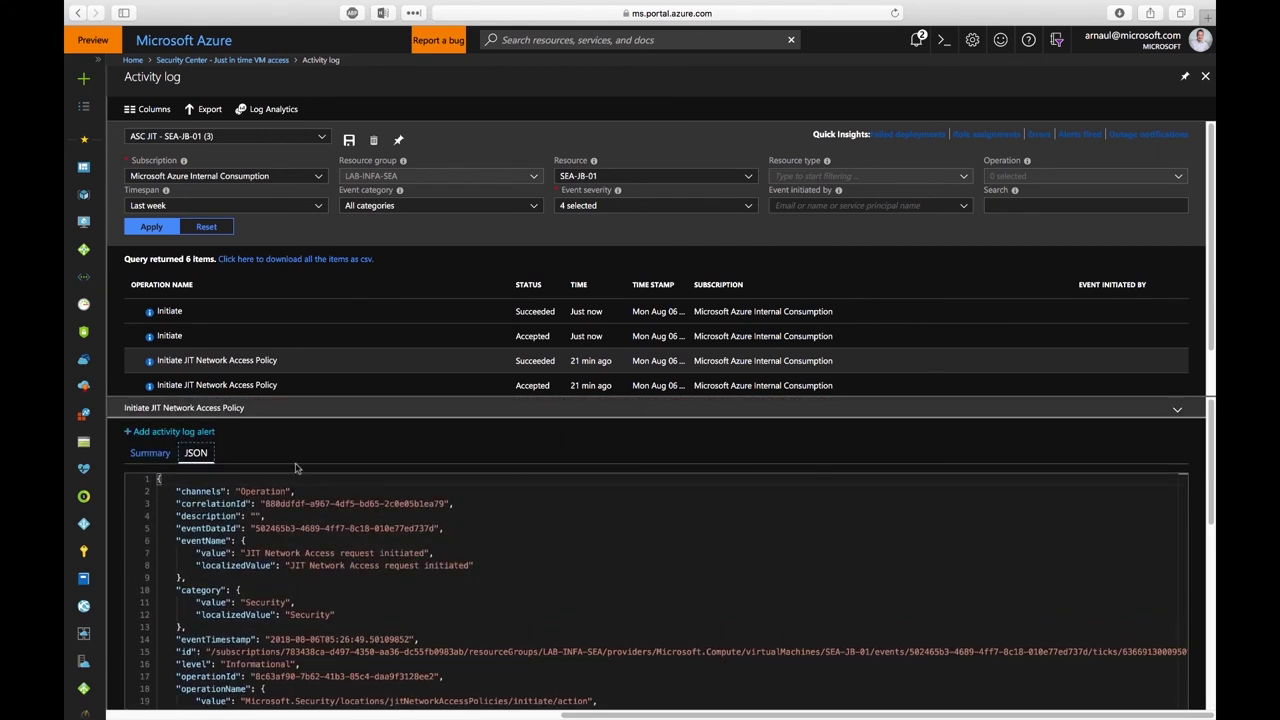
left_click(150, 432)
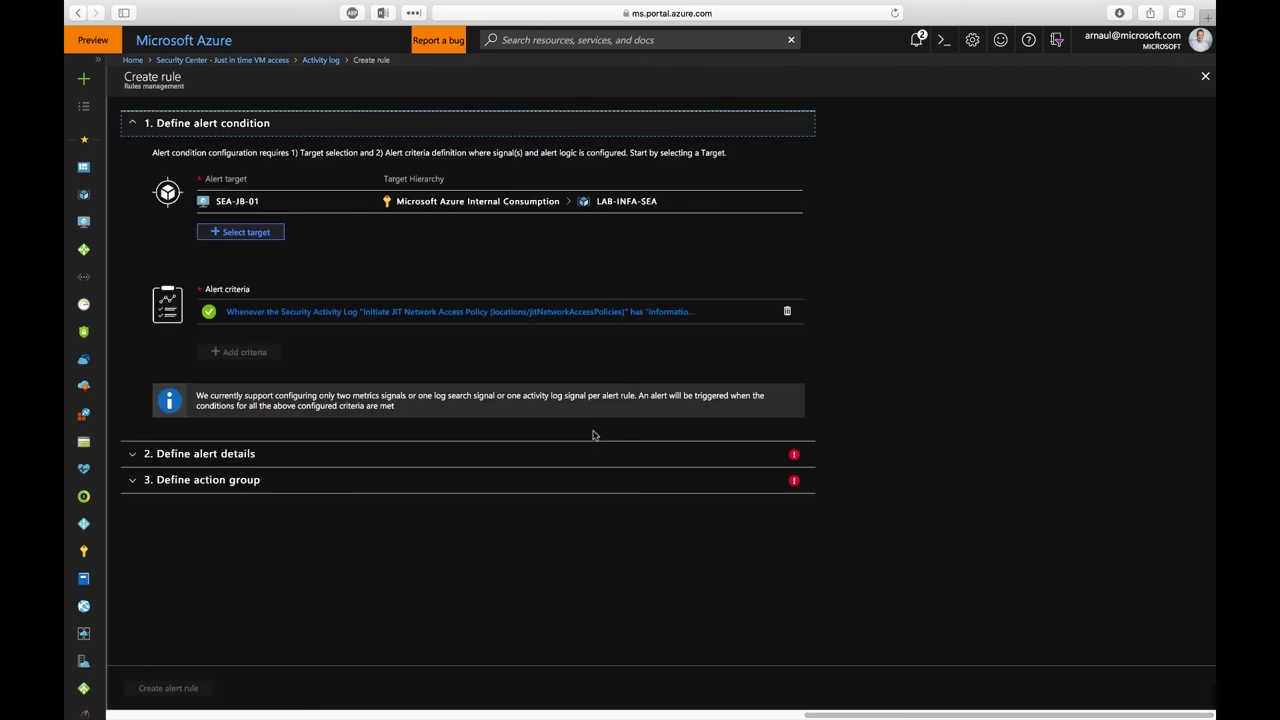